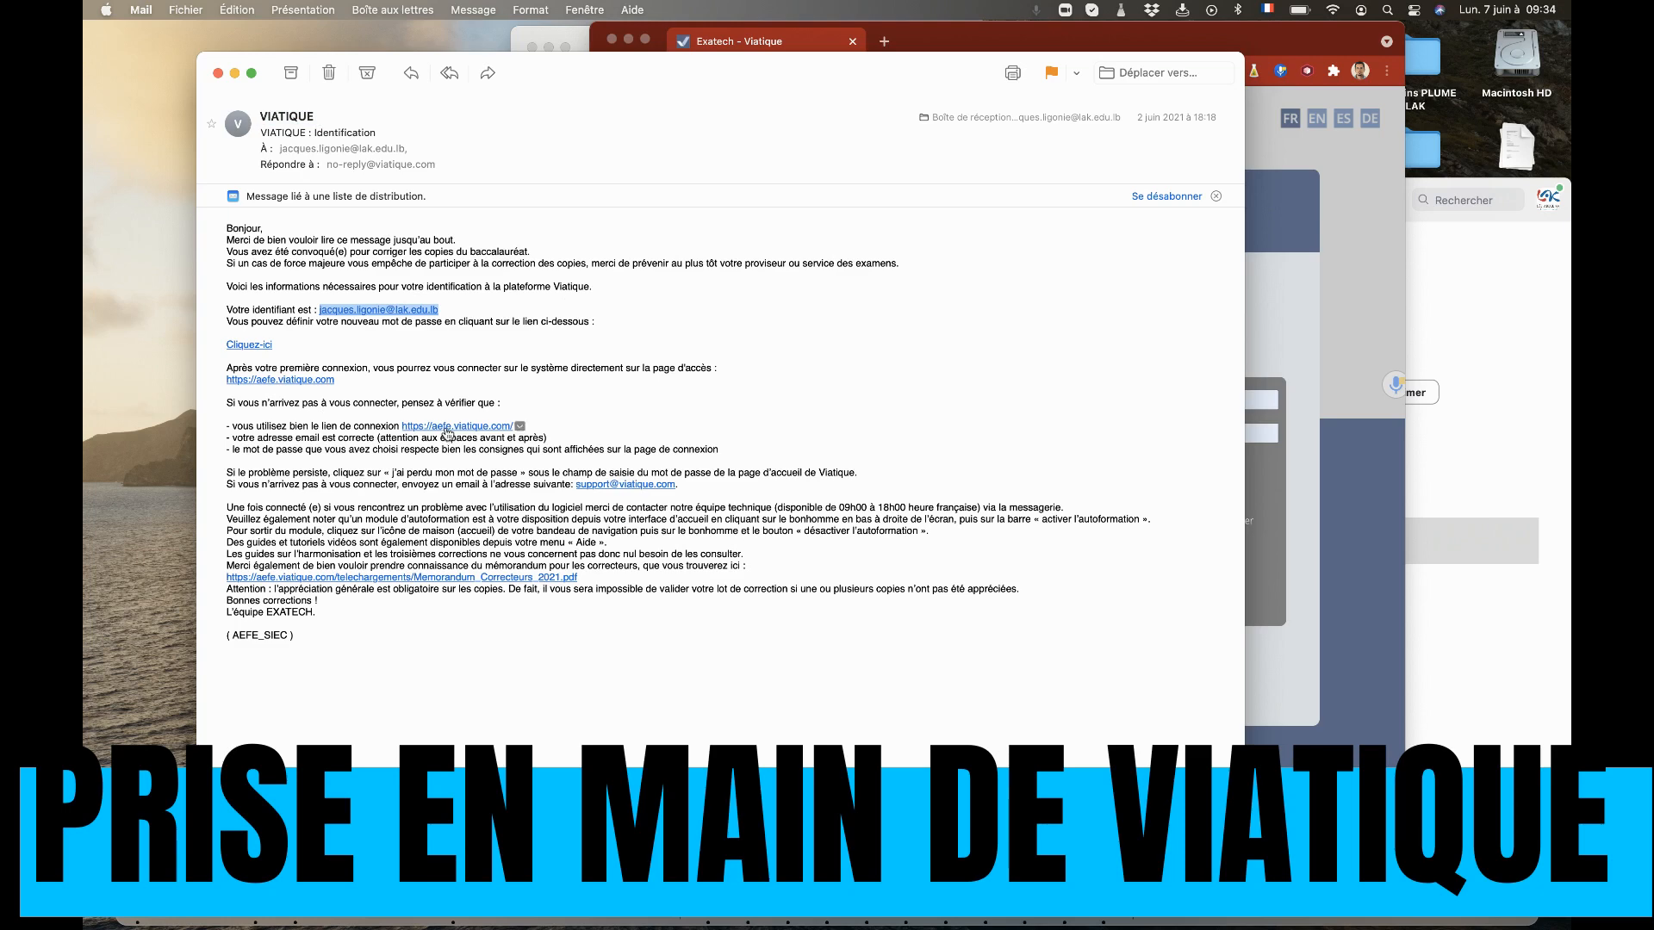
# Step: Open the Viatique platform from the link in the identification e-mail, enlarge the browser window, and log in with the pre-filled credentials
pyautogui.click(446, 428)
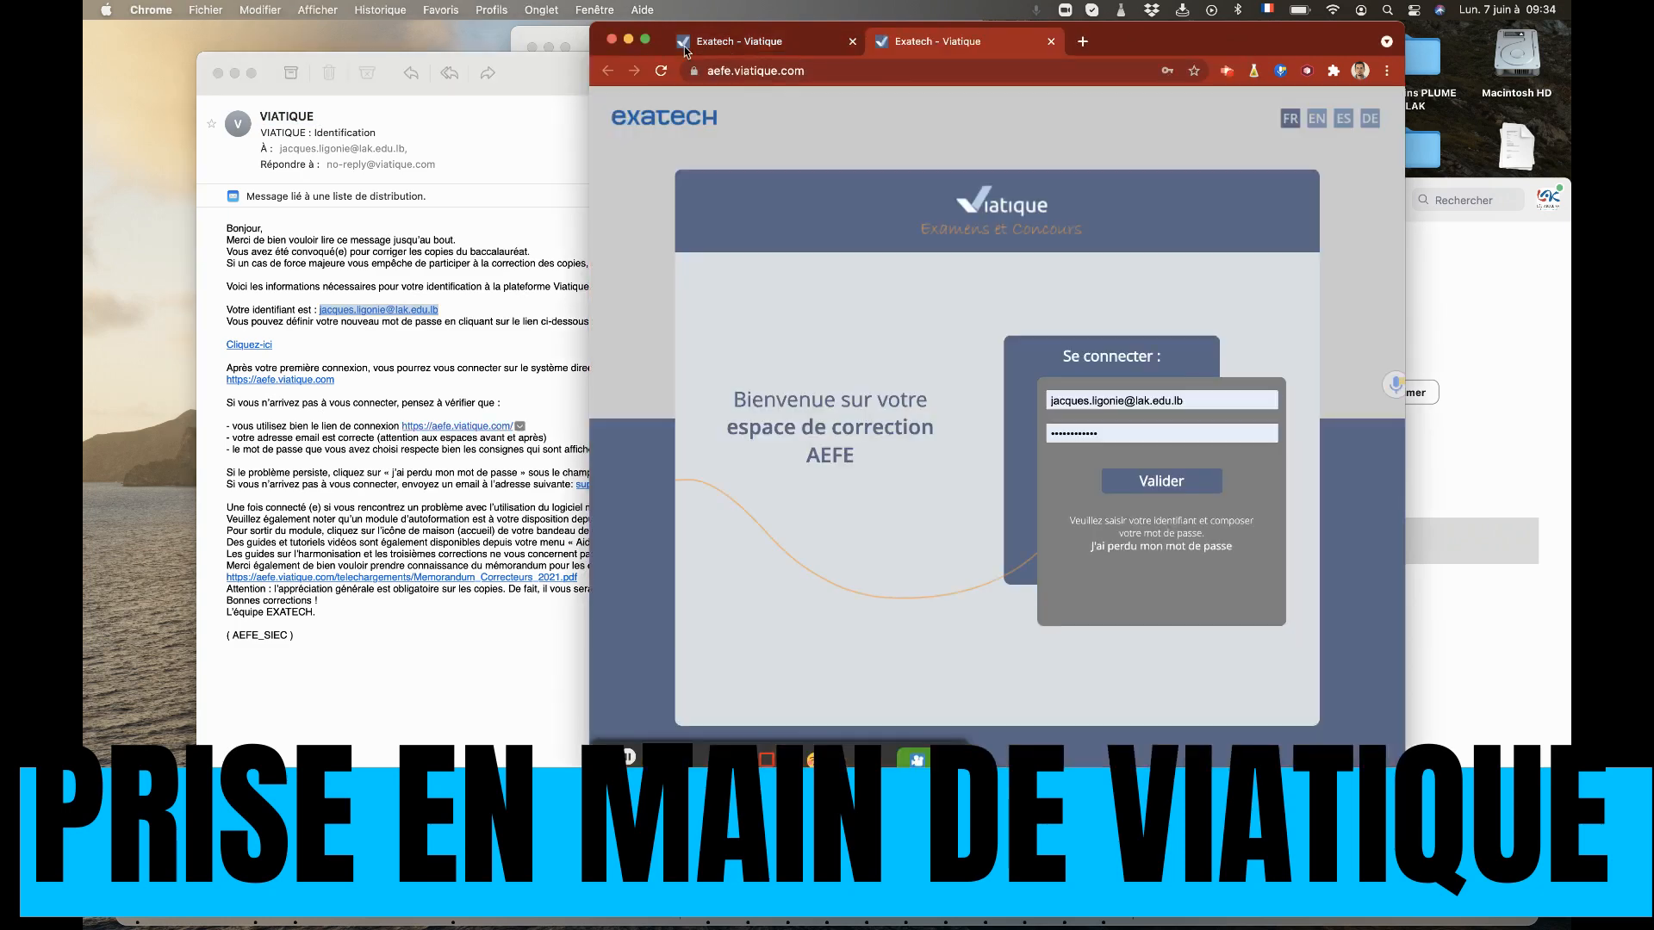
pyautogui.click(646, 39)
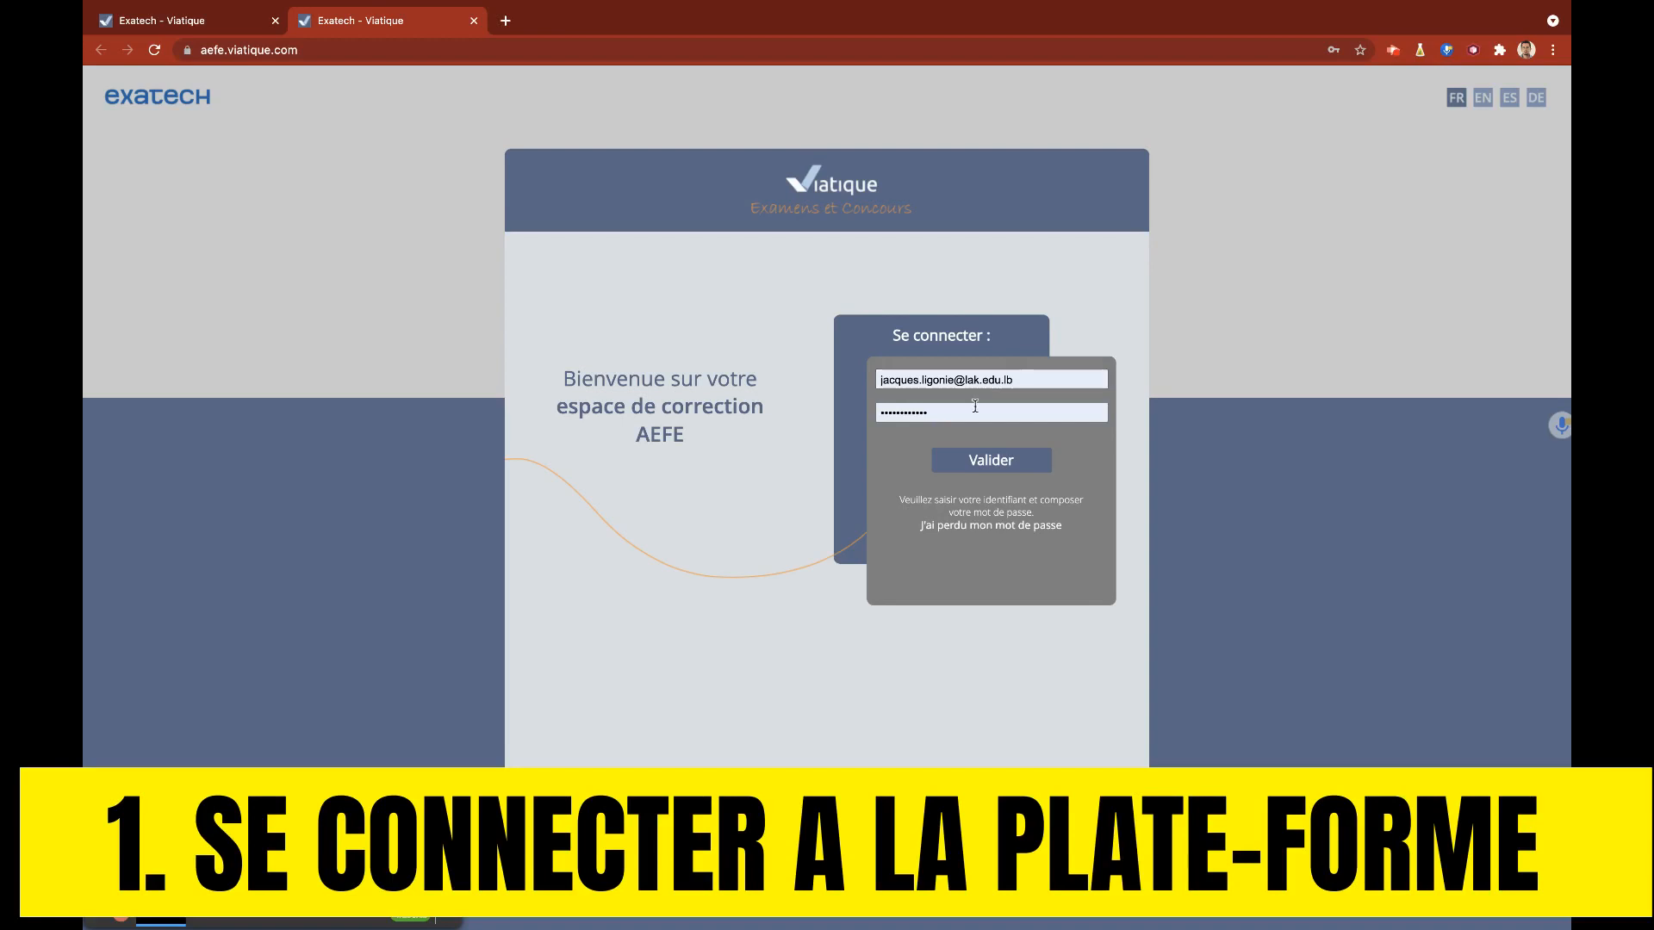
pyautogui.click(978, 463)
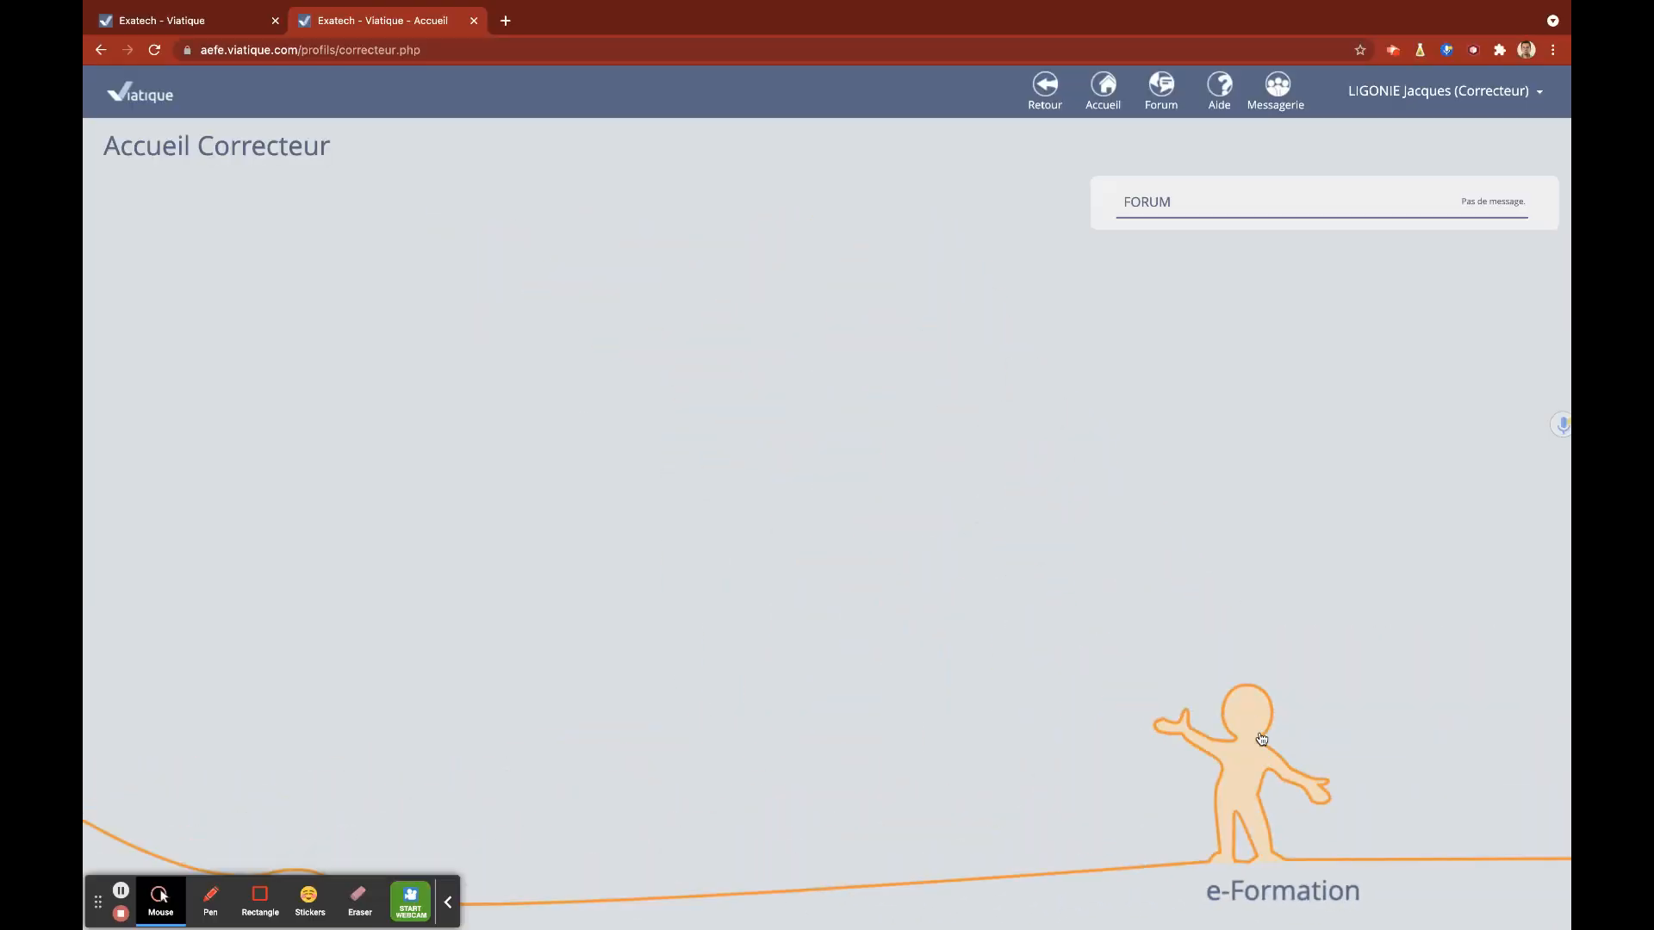
# Step: Activate the e-Formation self-training module and open the "Session Tutoriel correction" lot
pyautogui.click(1241, 773)
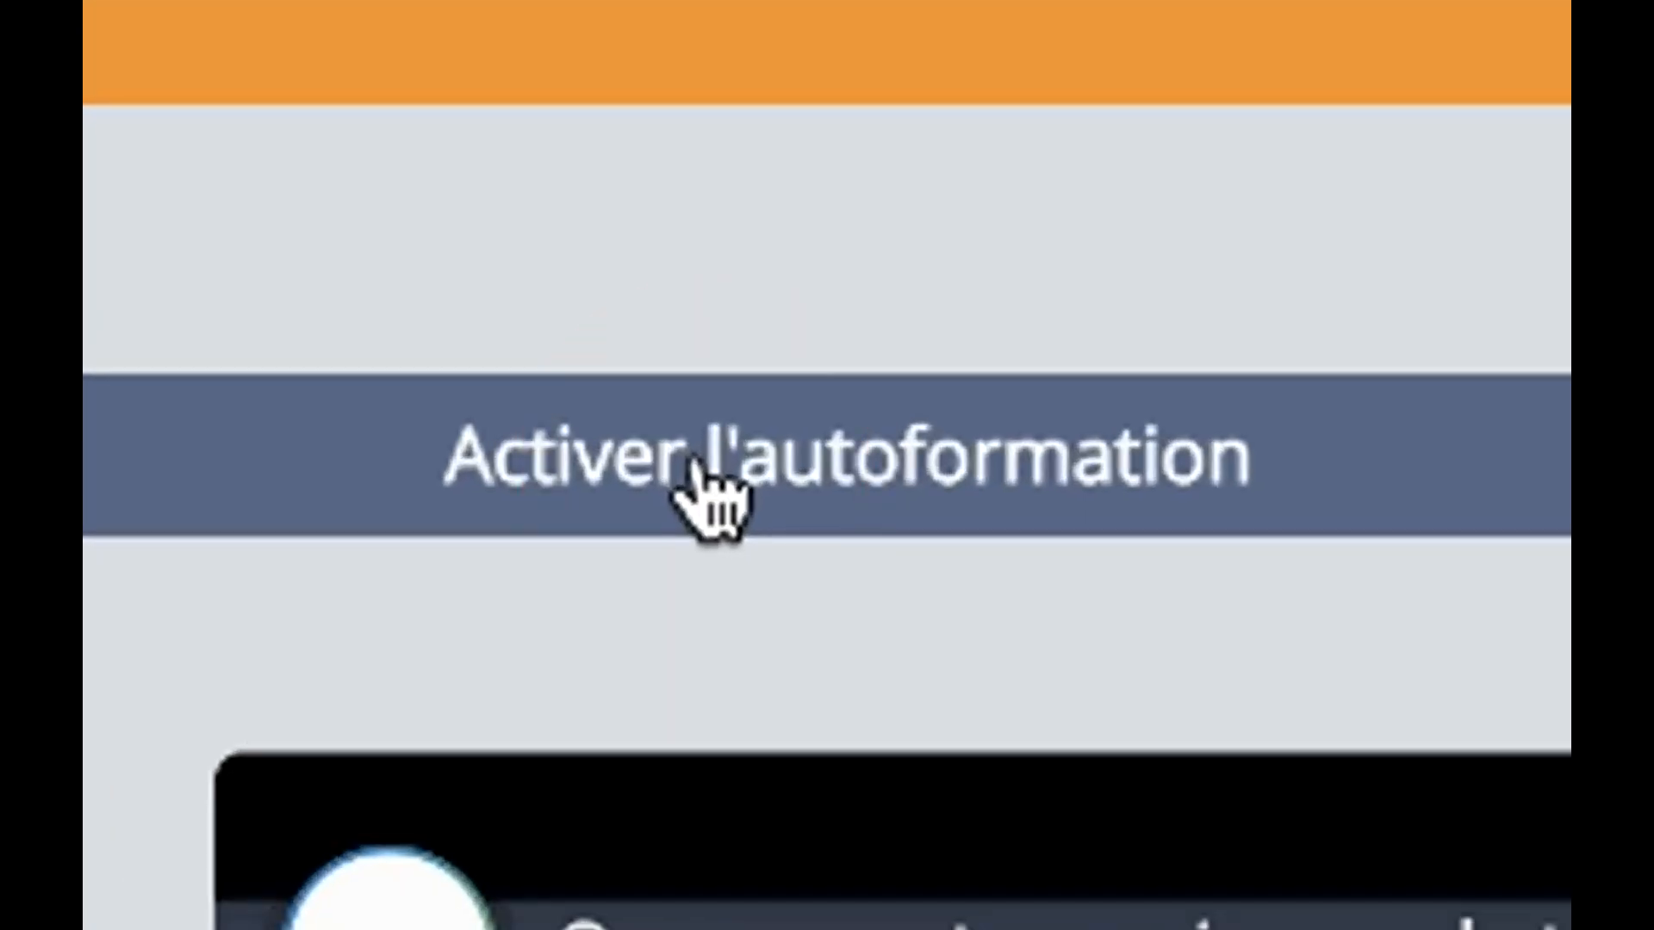
pyautogui.click(806, 340)
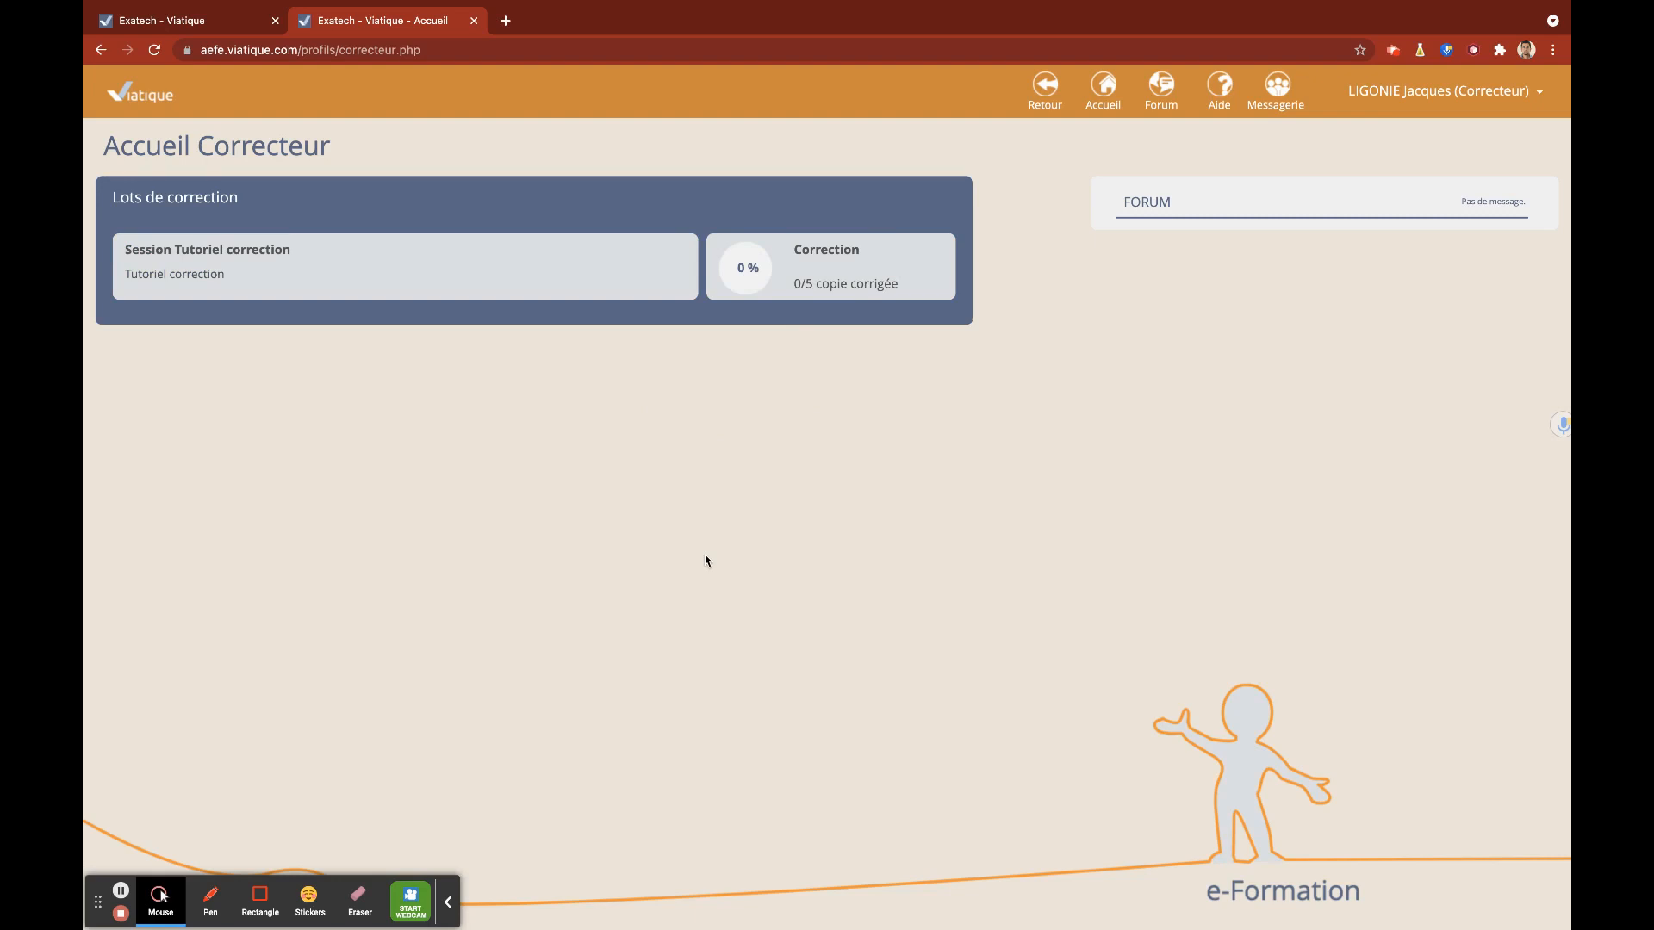
pyautogui.click(495, 270)
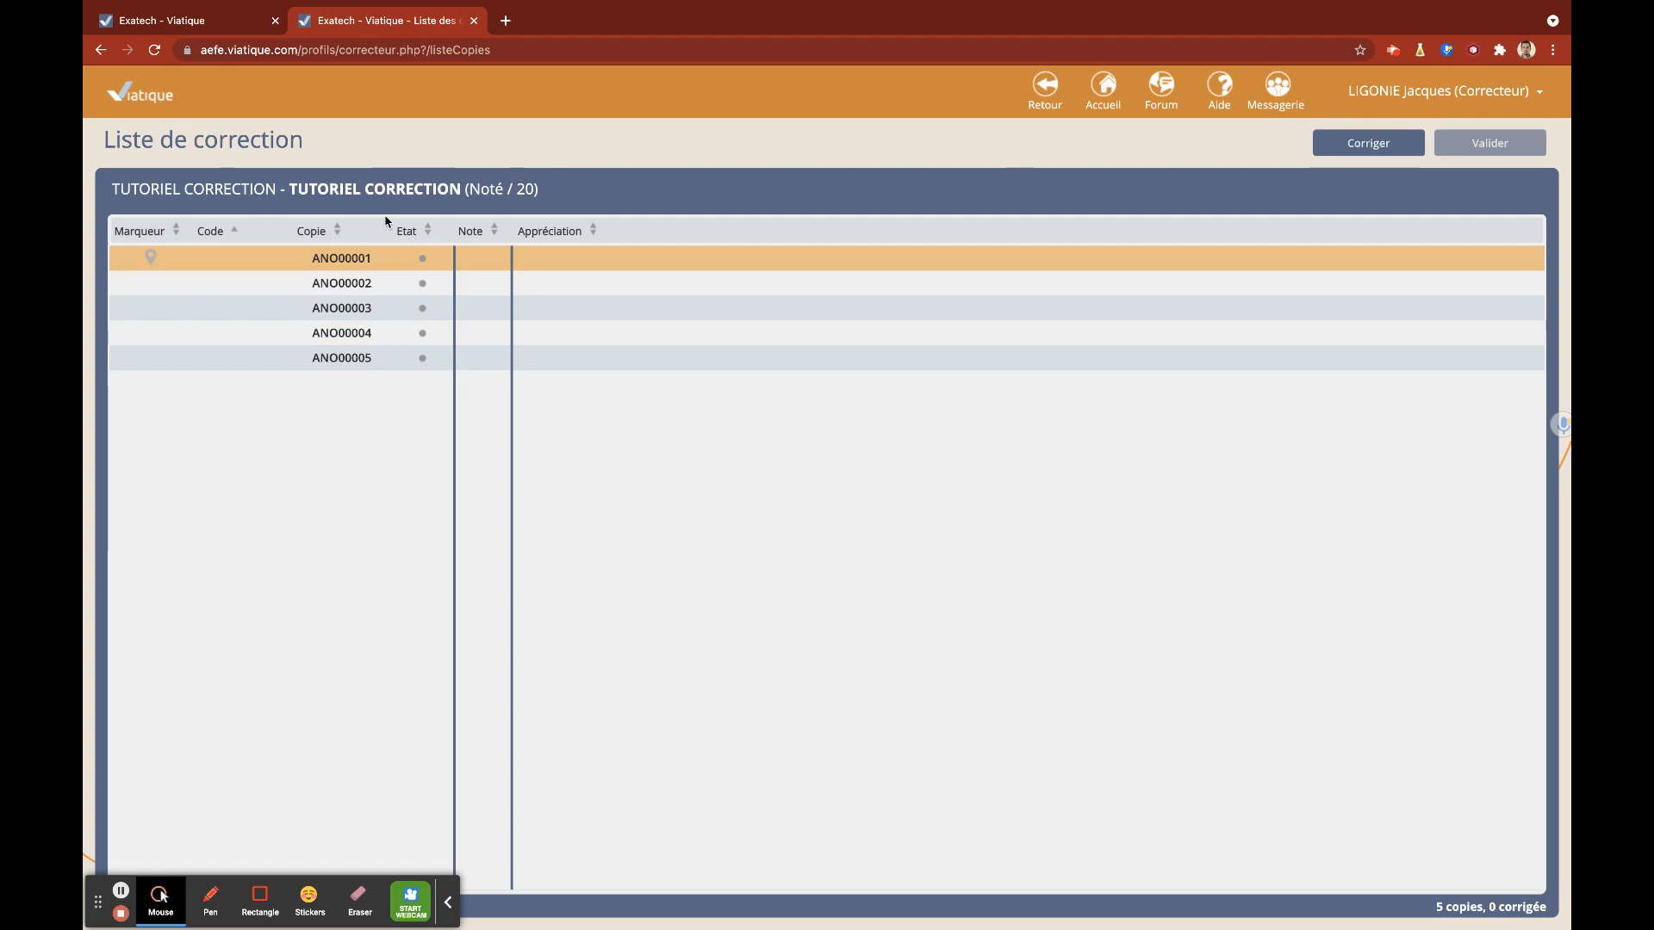
# Step: Open copy ANO00001 from the correction list and look over its first page
pyautogui.doubleClick(356, 261)
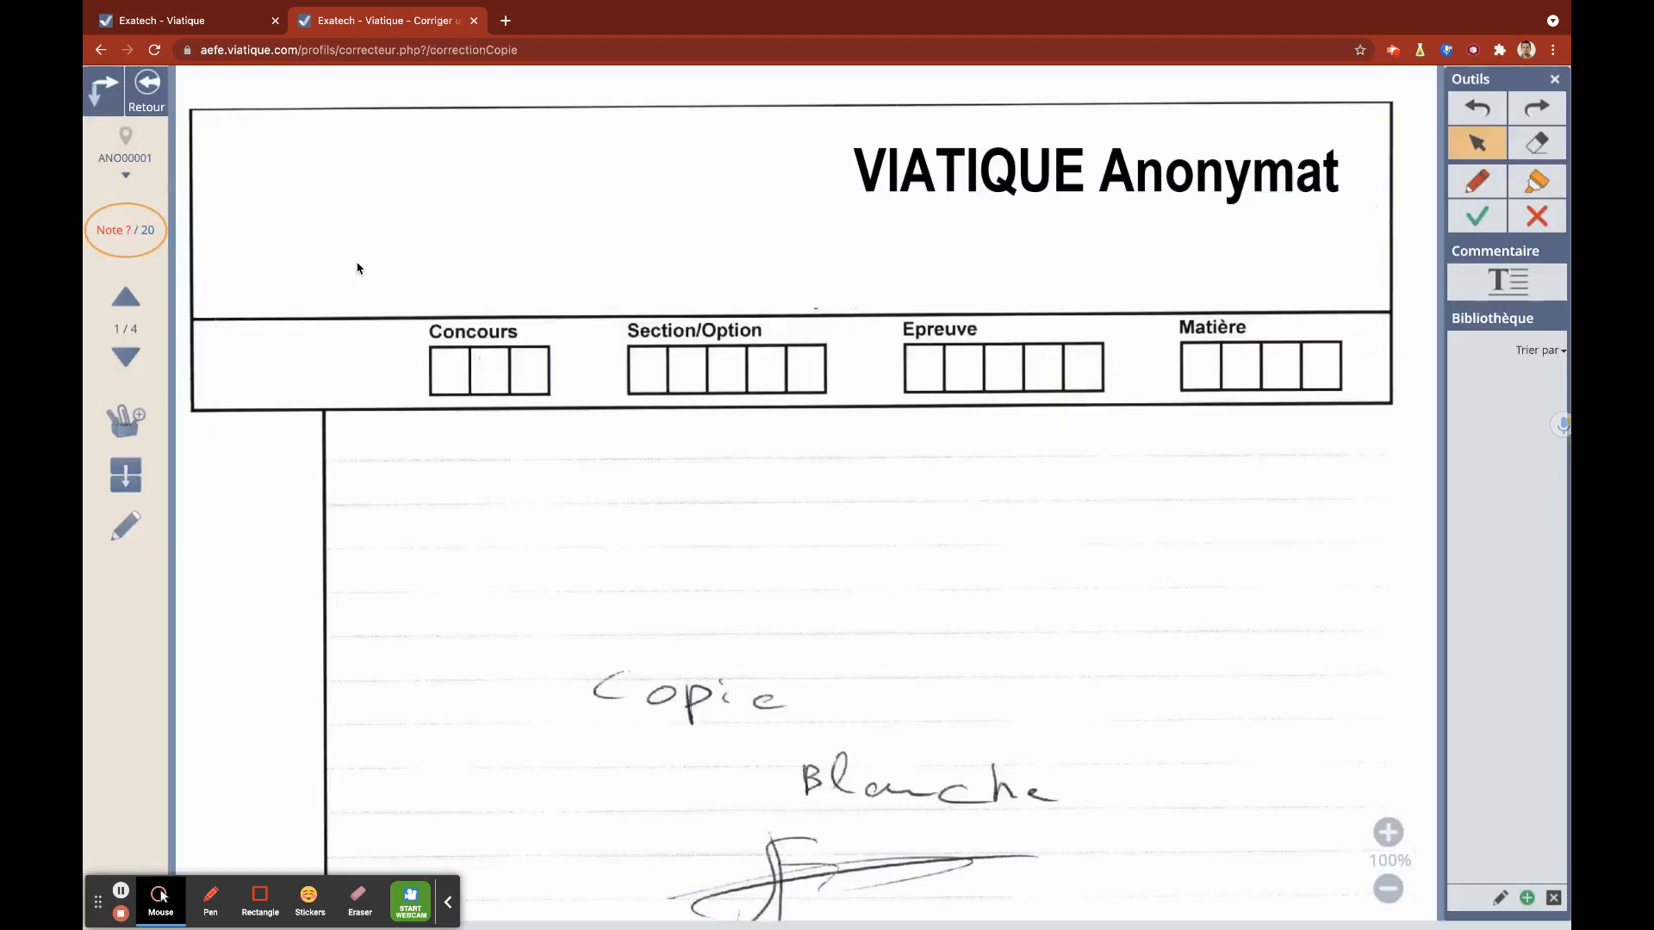
pyautogui.scroll(-3, 580, 515)
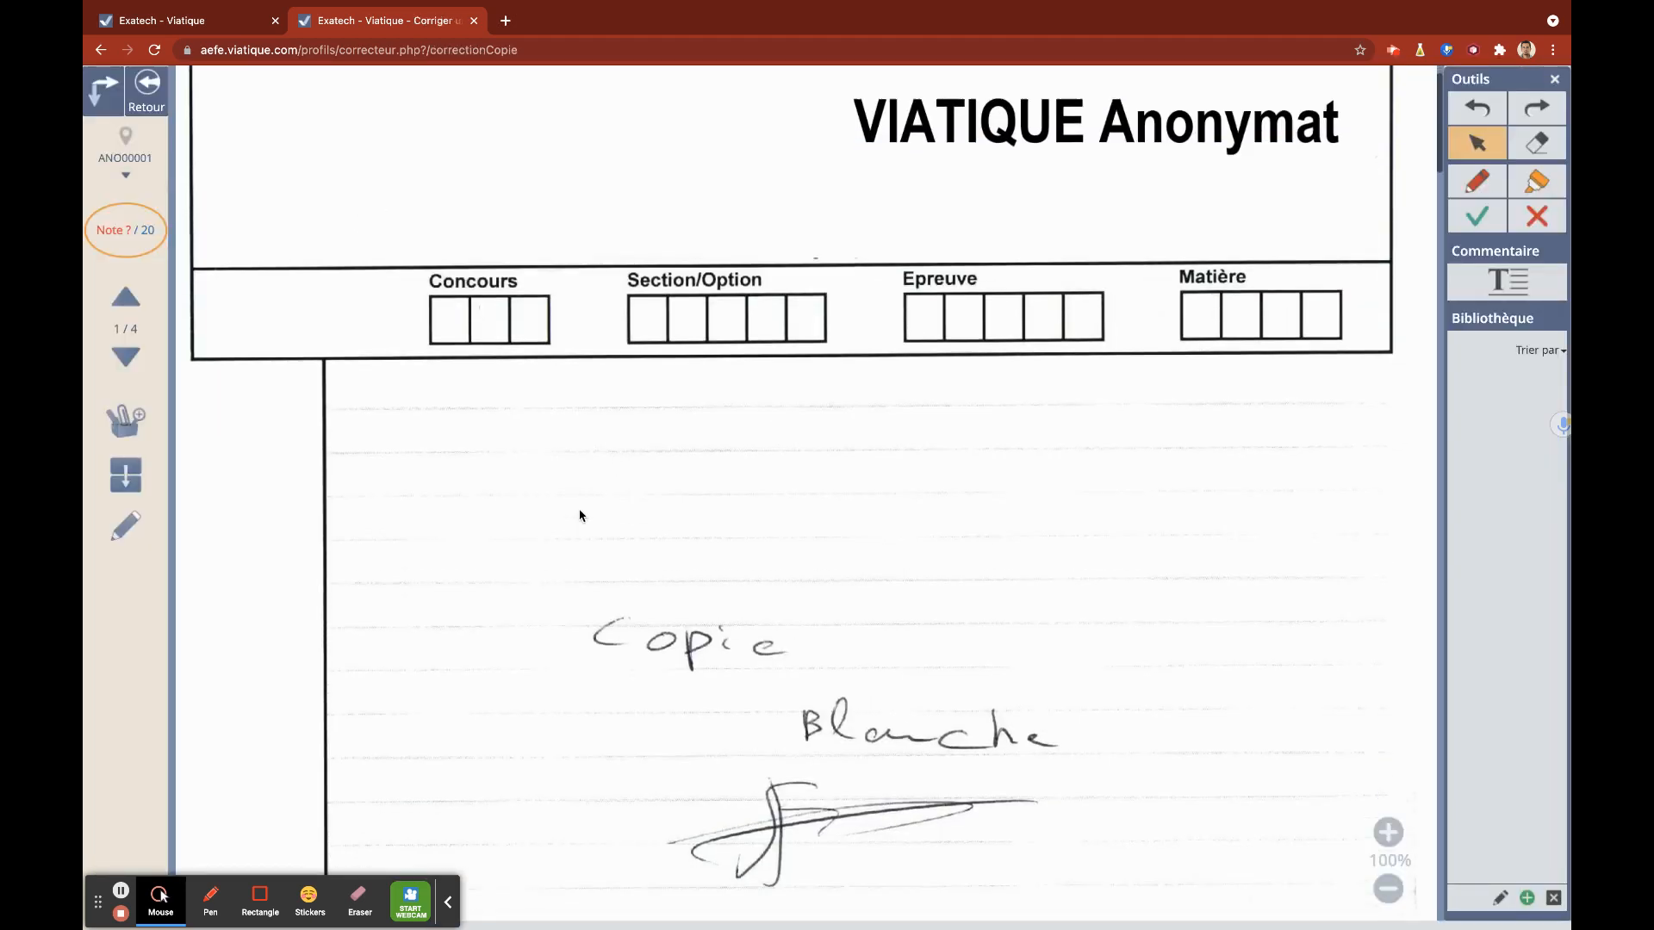
pyautogui.scroll(4, 580, 516)
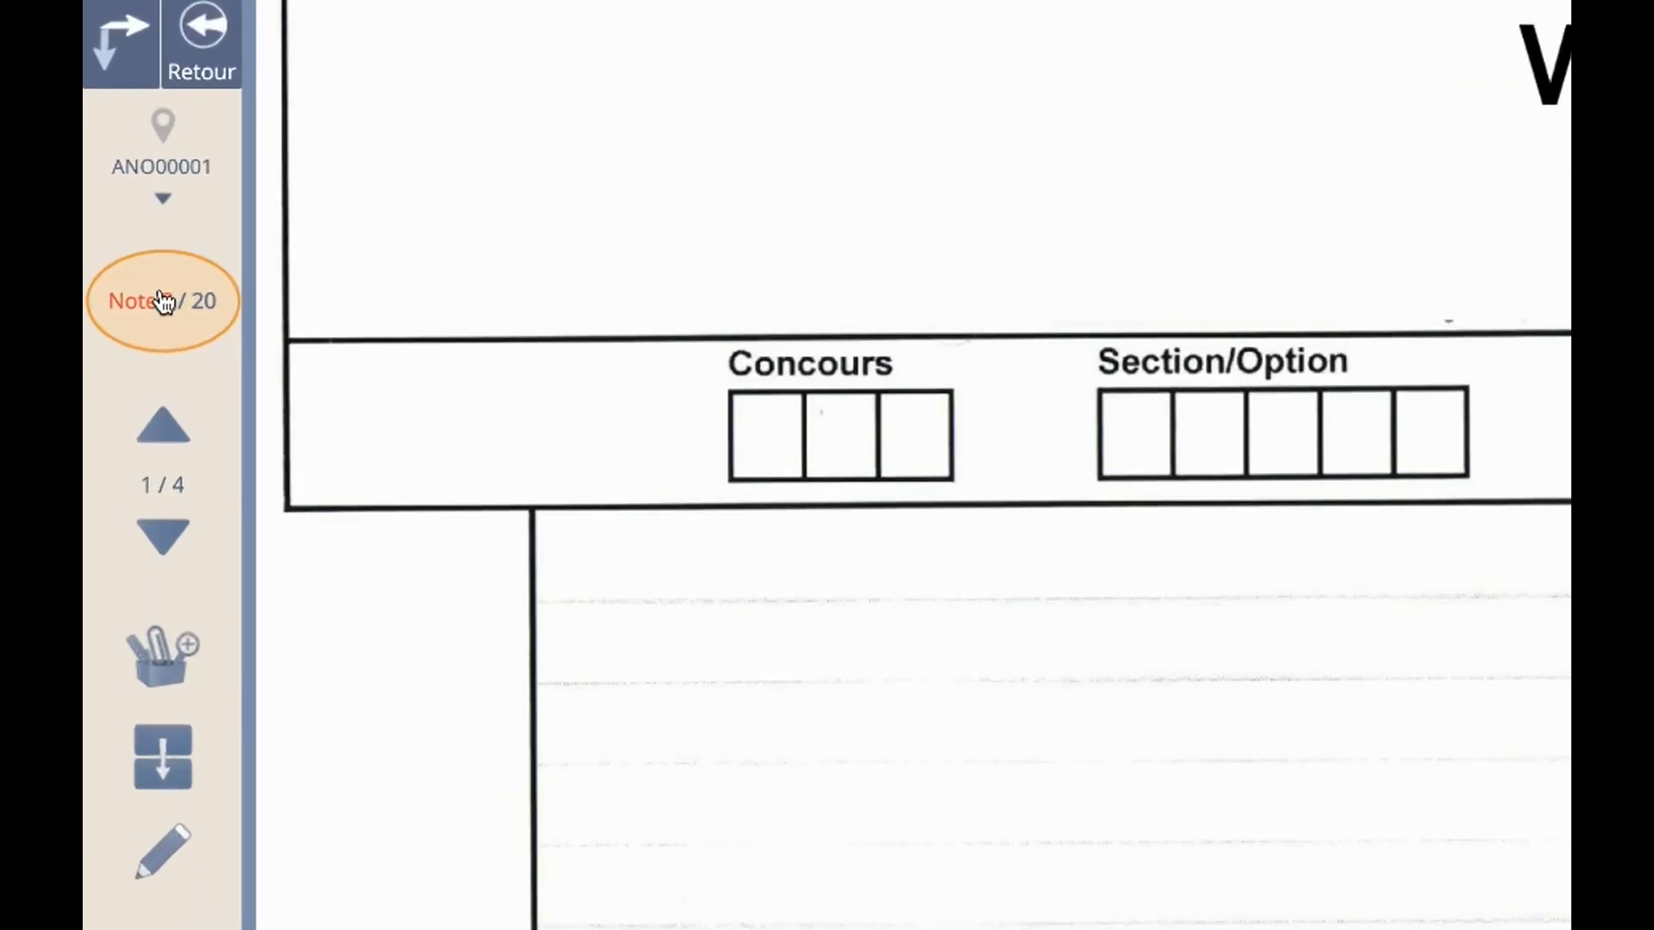
# Step: Display the grading grid of copy ANO00001, then open its appreciation editor and close it without writing anything
pyautogui.click(164, 302)
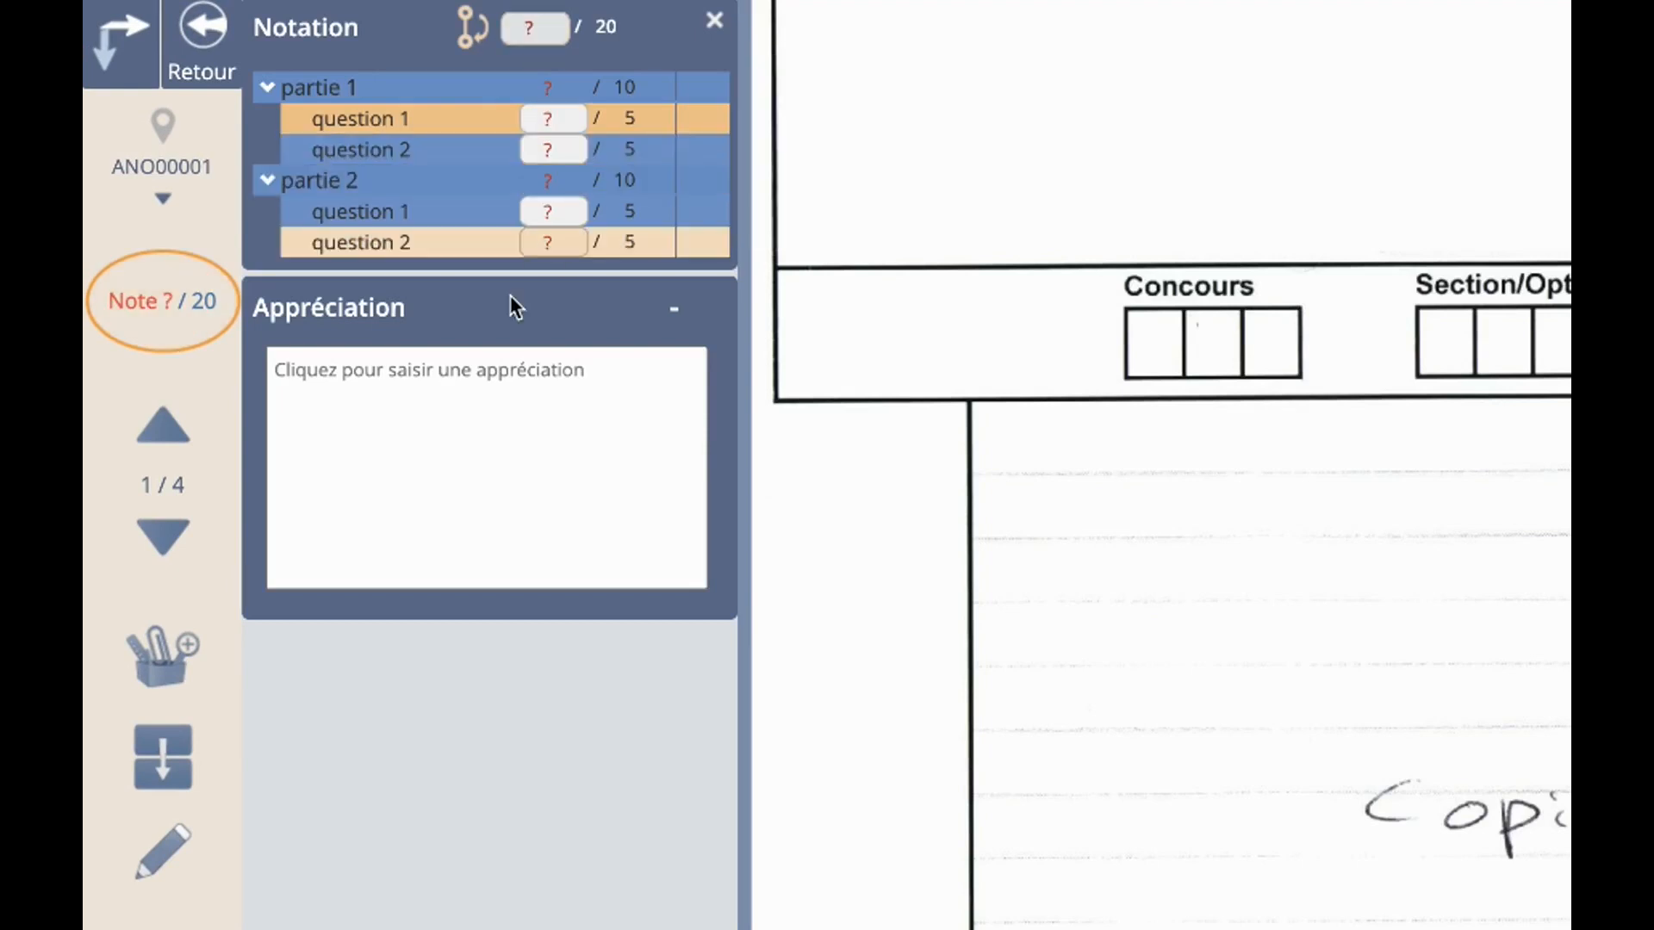
pyautogui.click(380, 393)
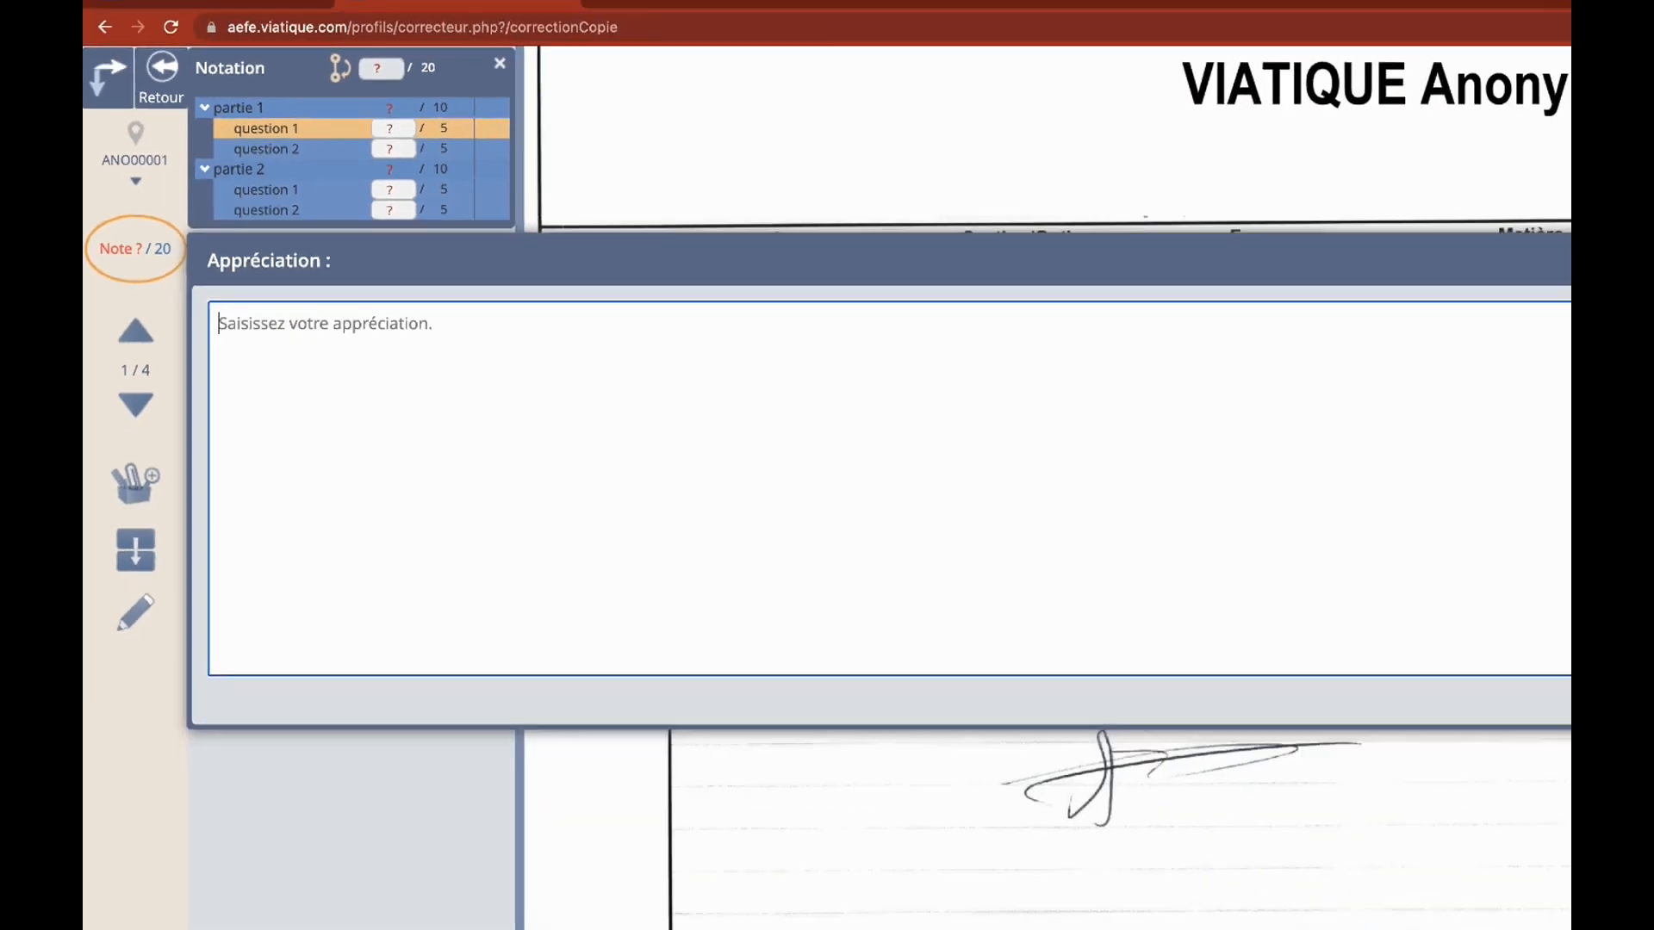
pyautogui.click(1467, 600)
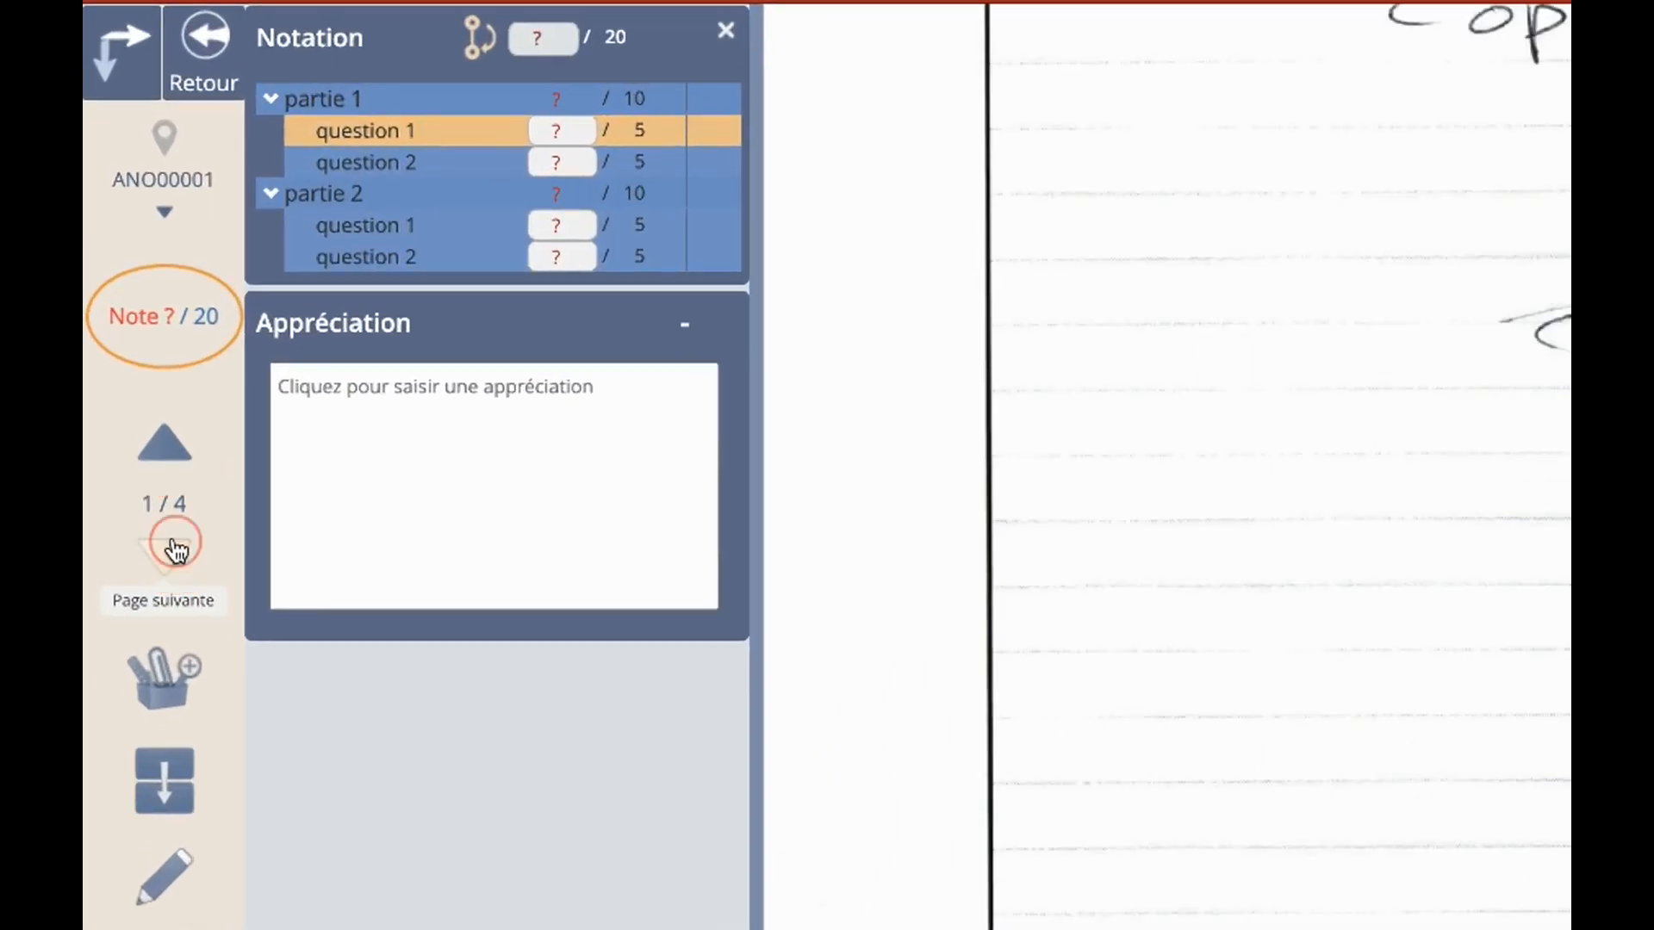
# Step: Go through the copy's pages up to page 4 and return to page 1
pyautogui.click(128, 355)
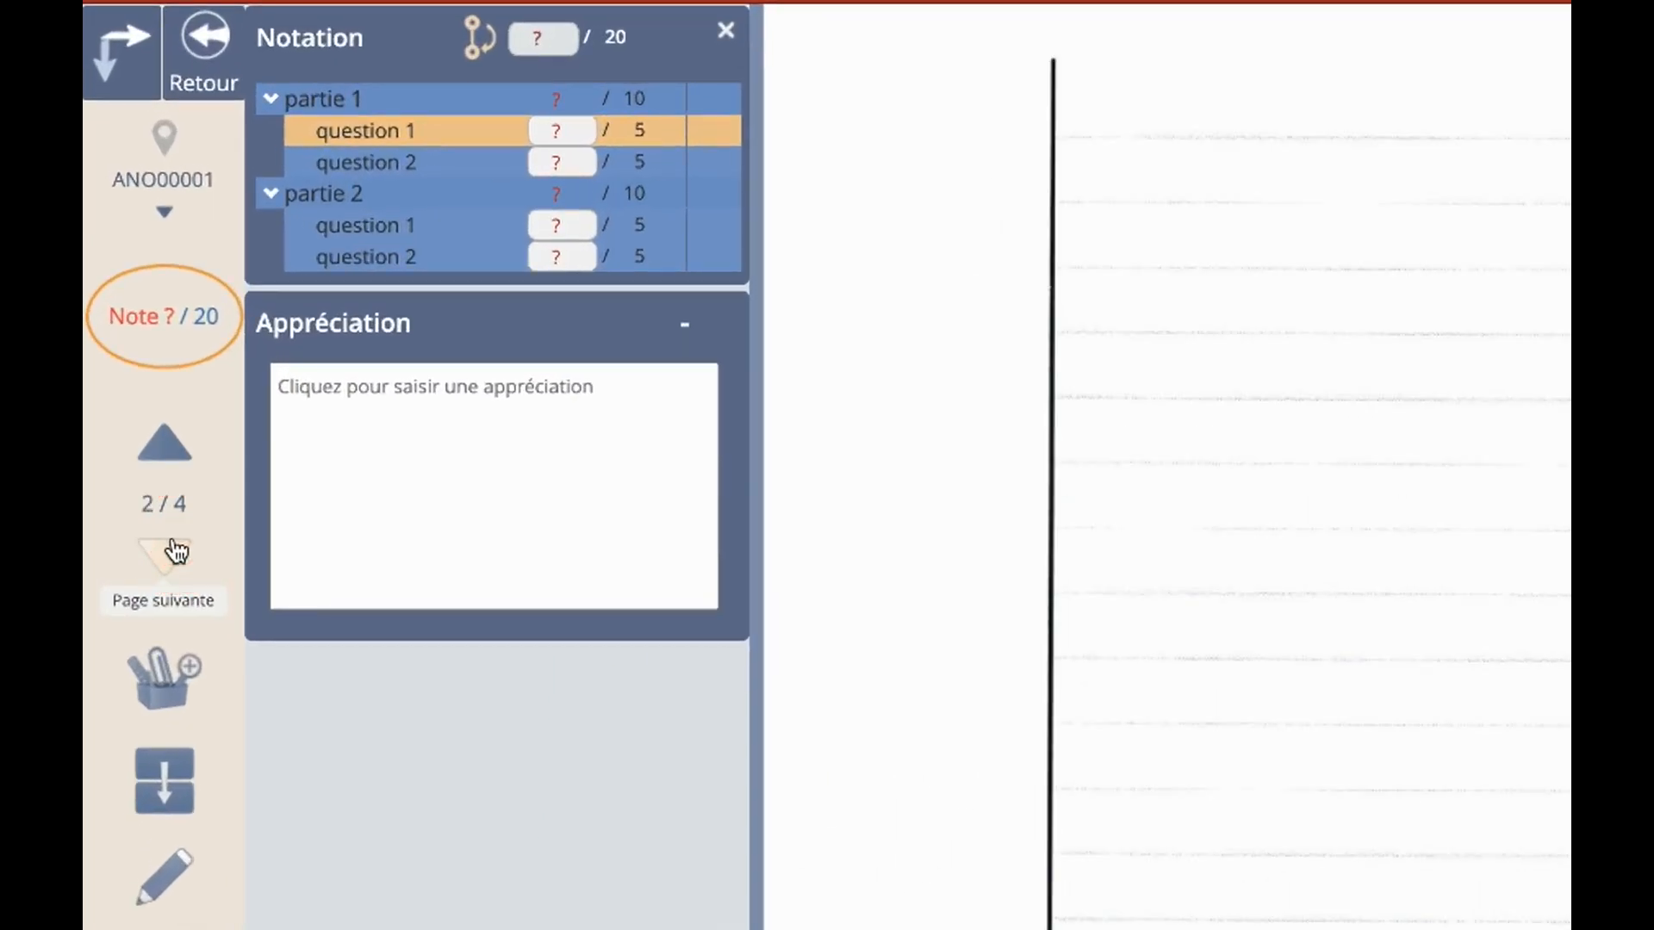
pyautogui.click(175, 548)
pyautogui.click(170, 548)
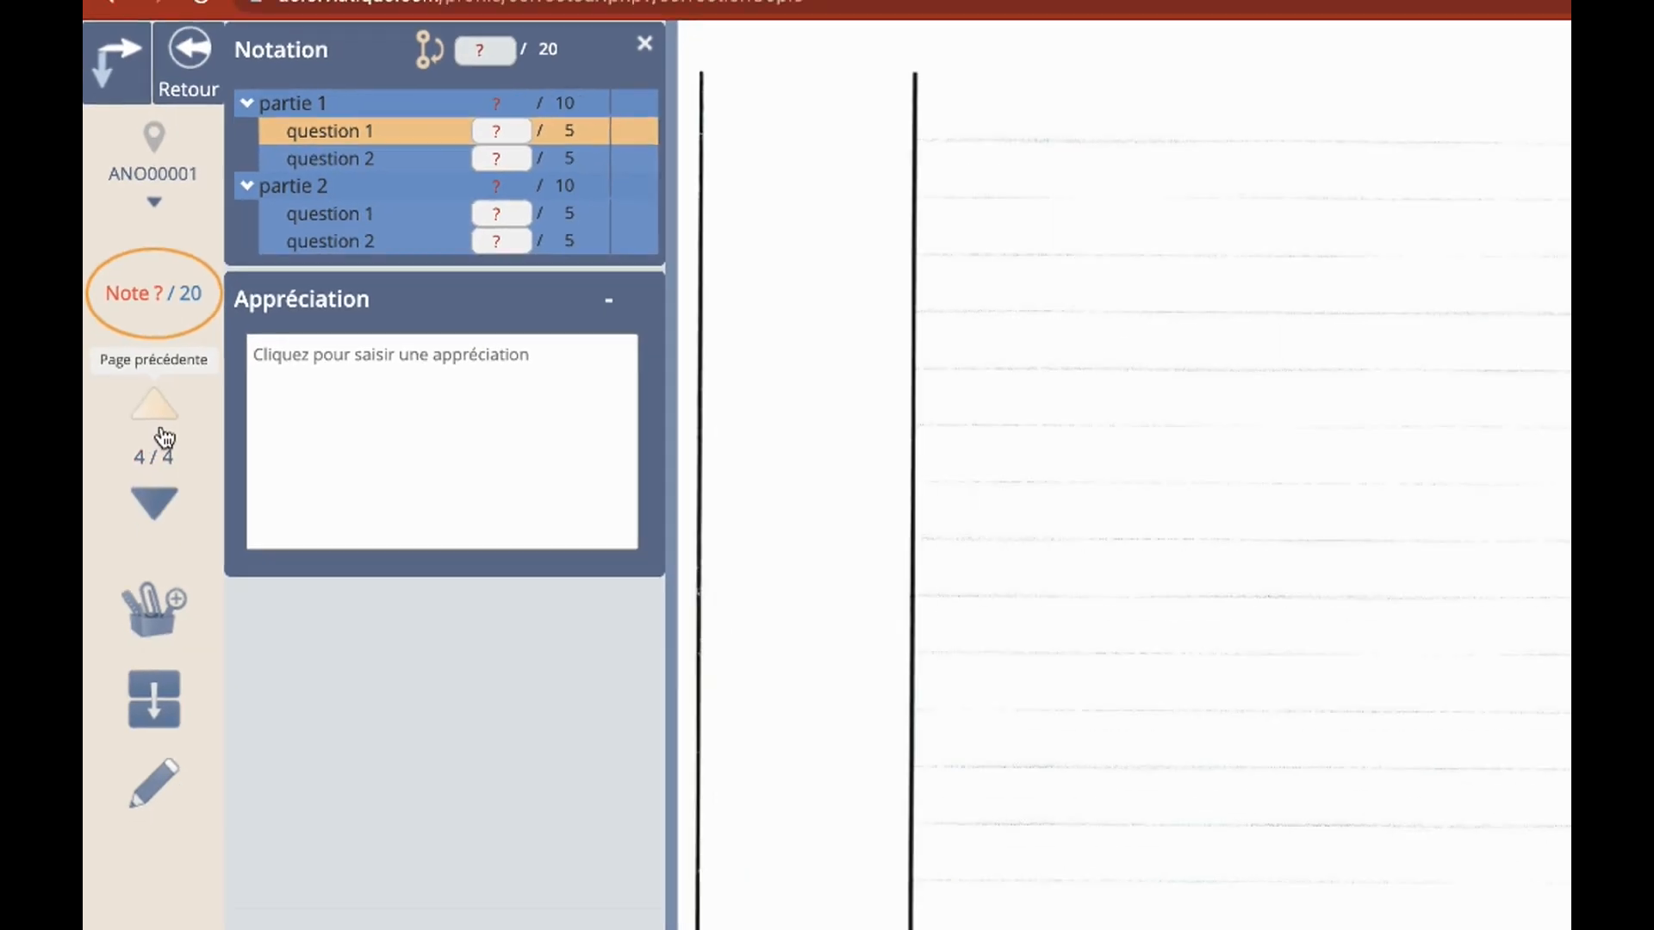
pyautogui.click(162, 429)
pyautogui.click(161, 429)
pyautogui.click(161, 429)
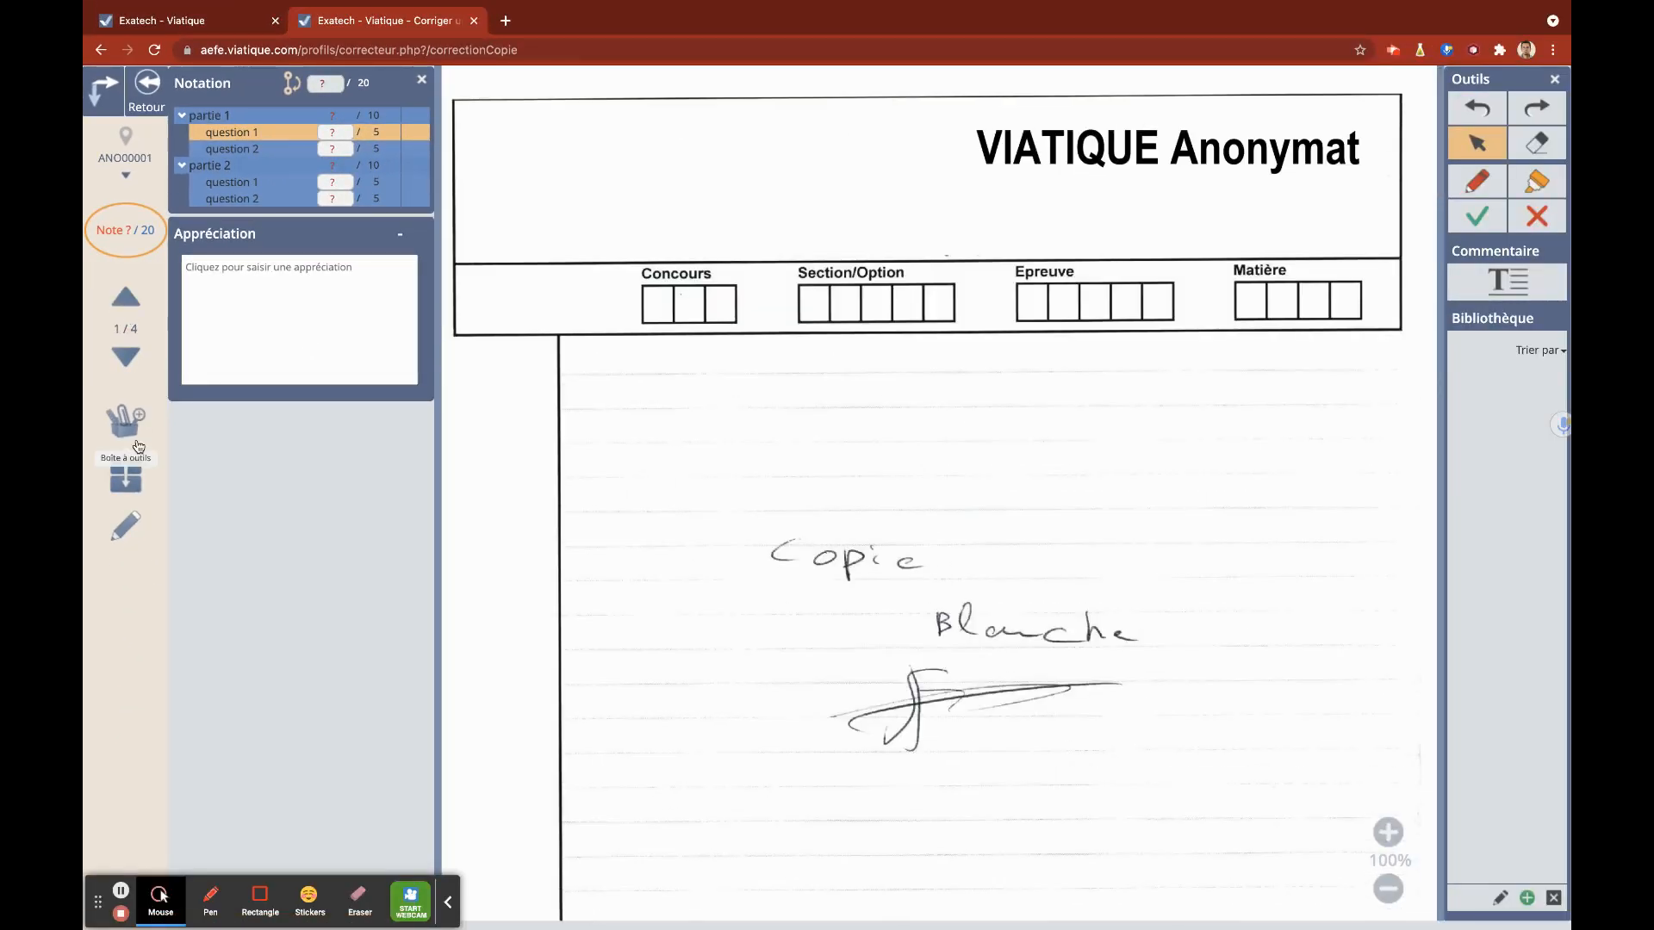
# Step: Try the vertical and then the horizontal page display mode, browsing to page 2 and back
pyautogui.click(135, 472)
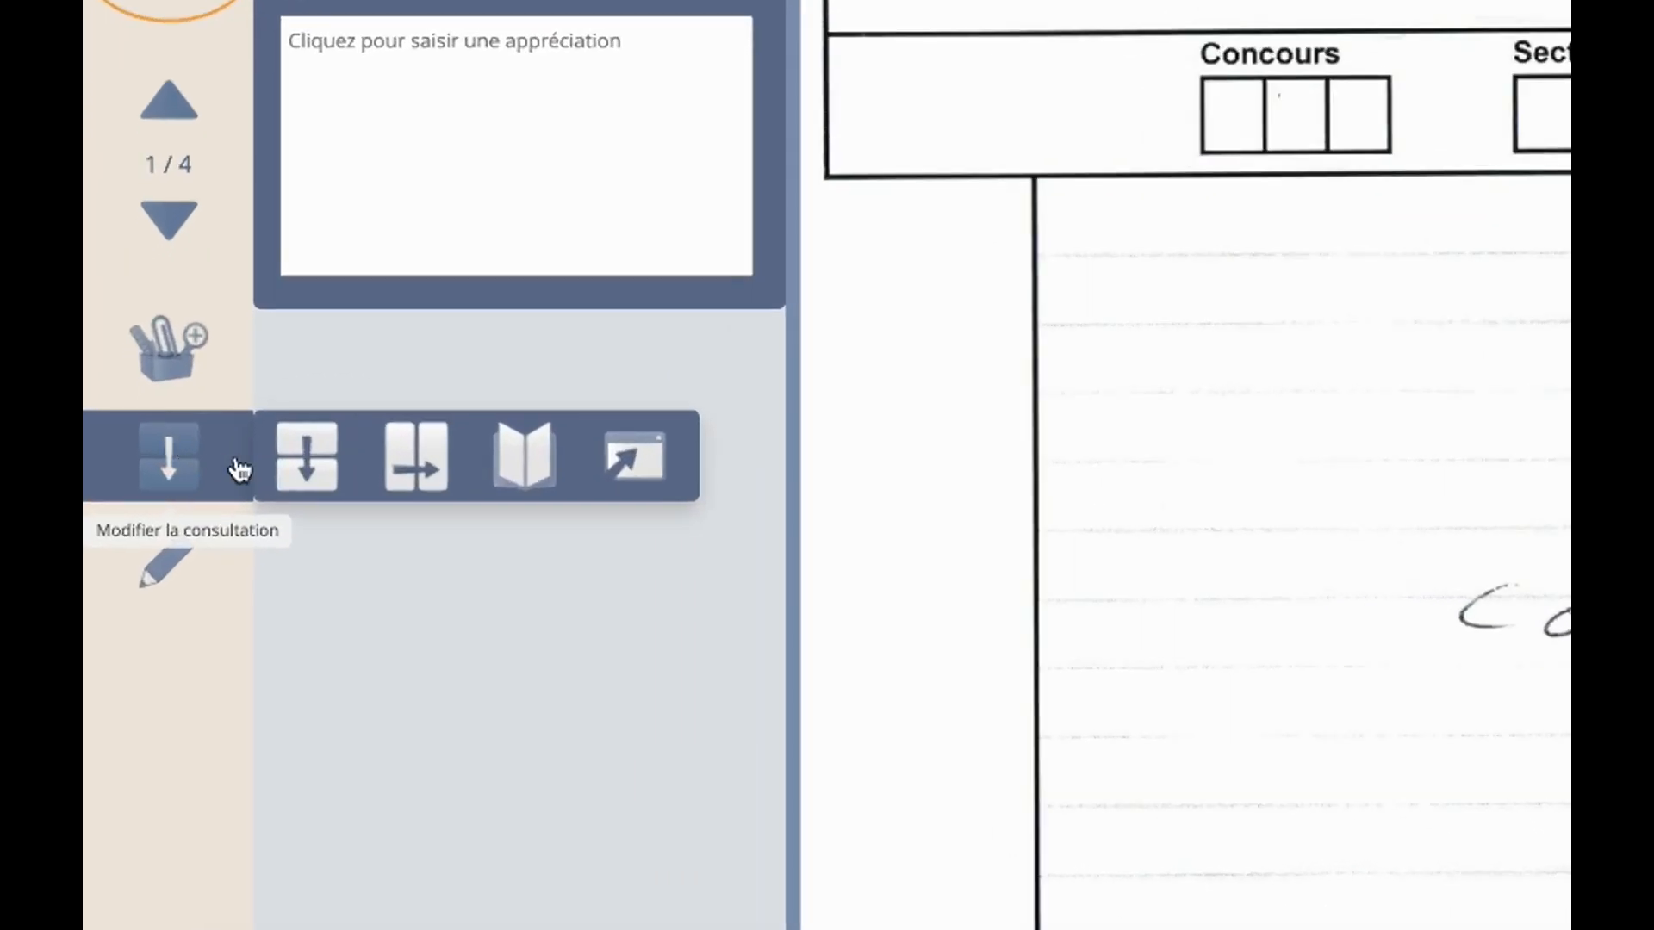
pyautogui.click(284, 461)
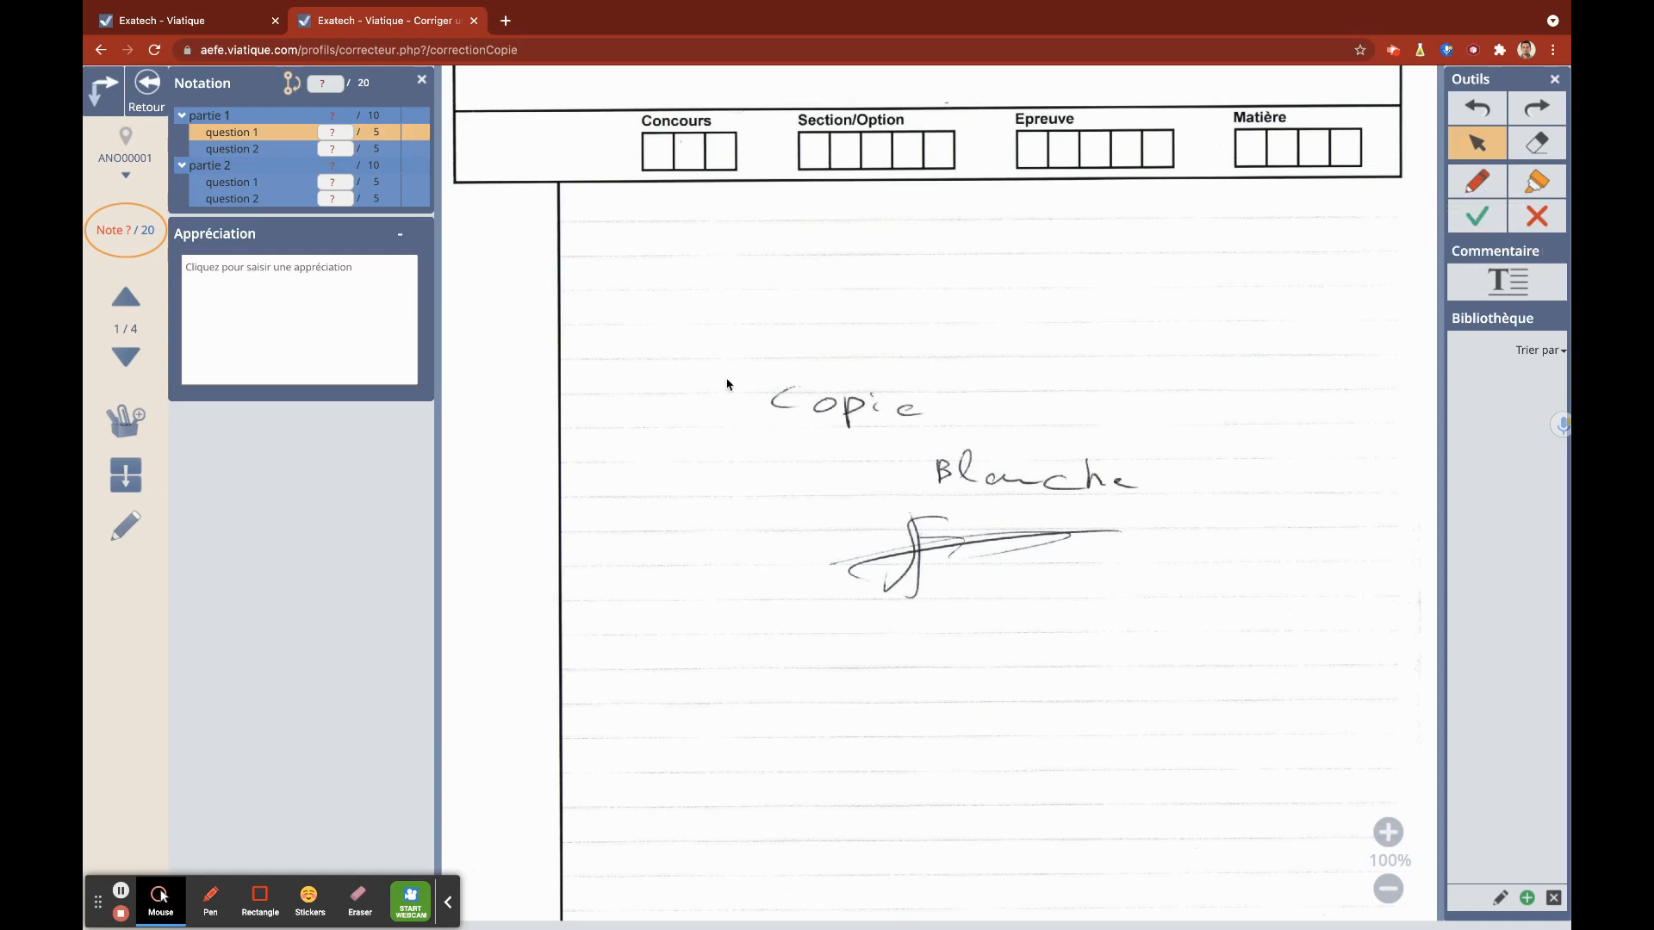
pyautogui.click(126, 474)
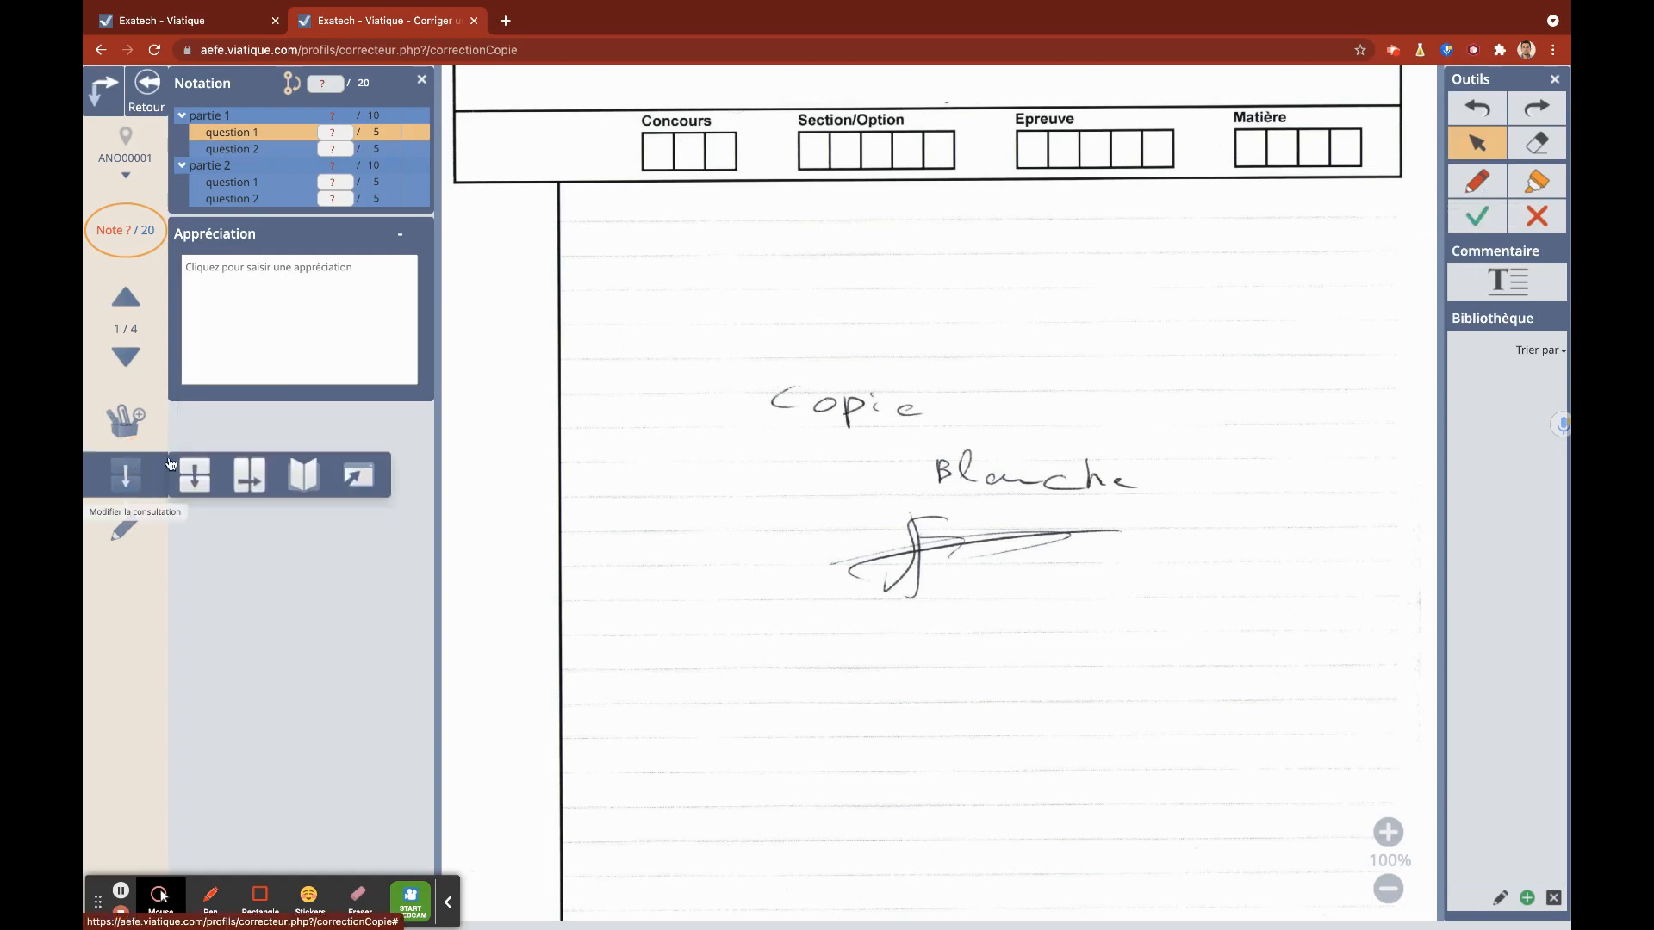
pyautogui.click(251, 472)
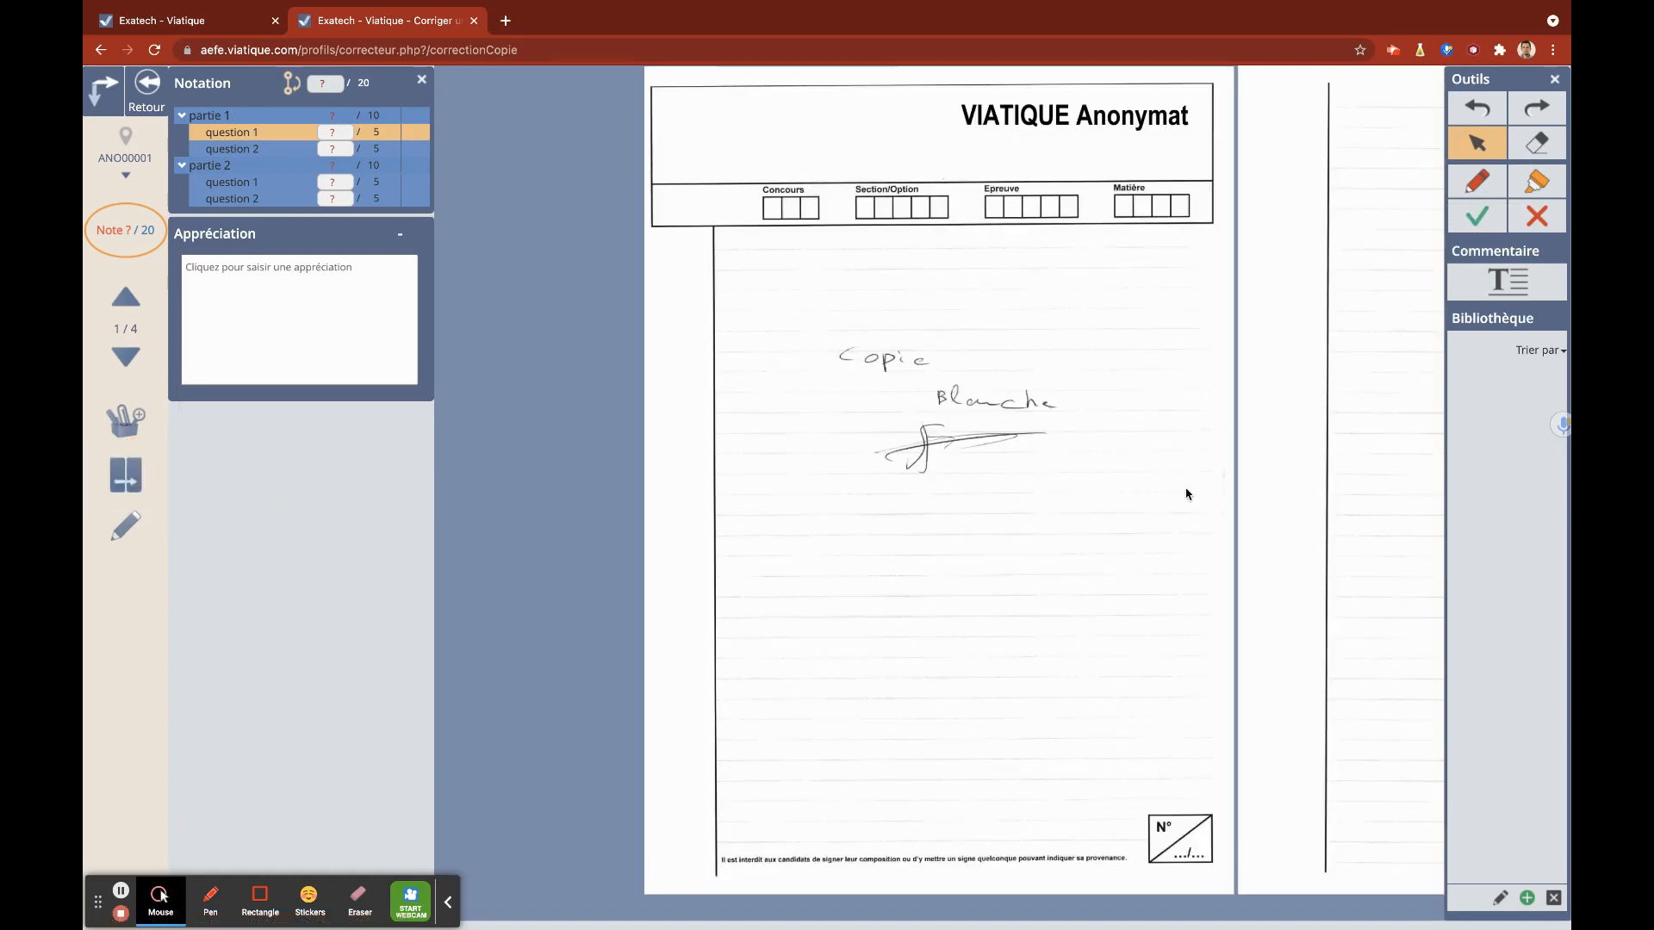
pyautogui.hscroll(18, 1075, 481)
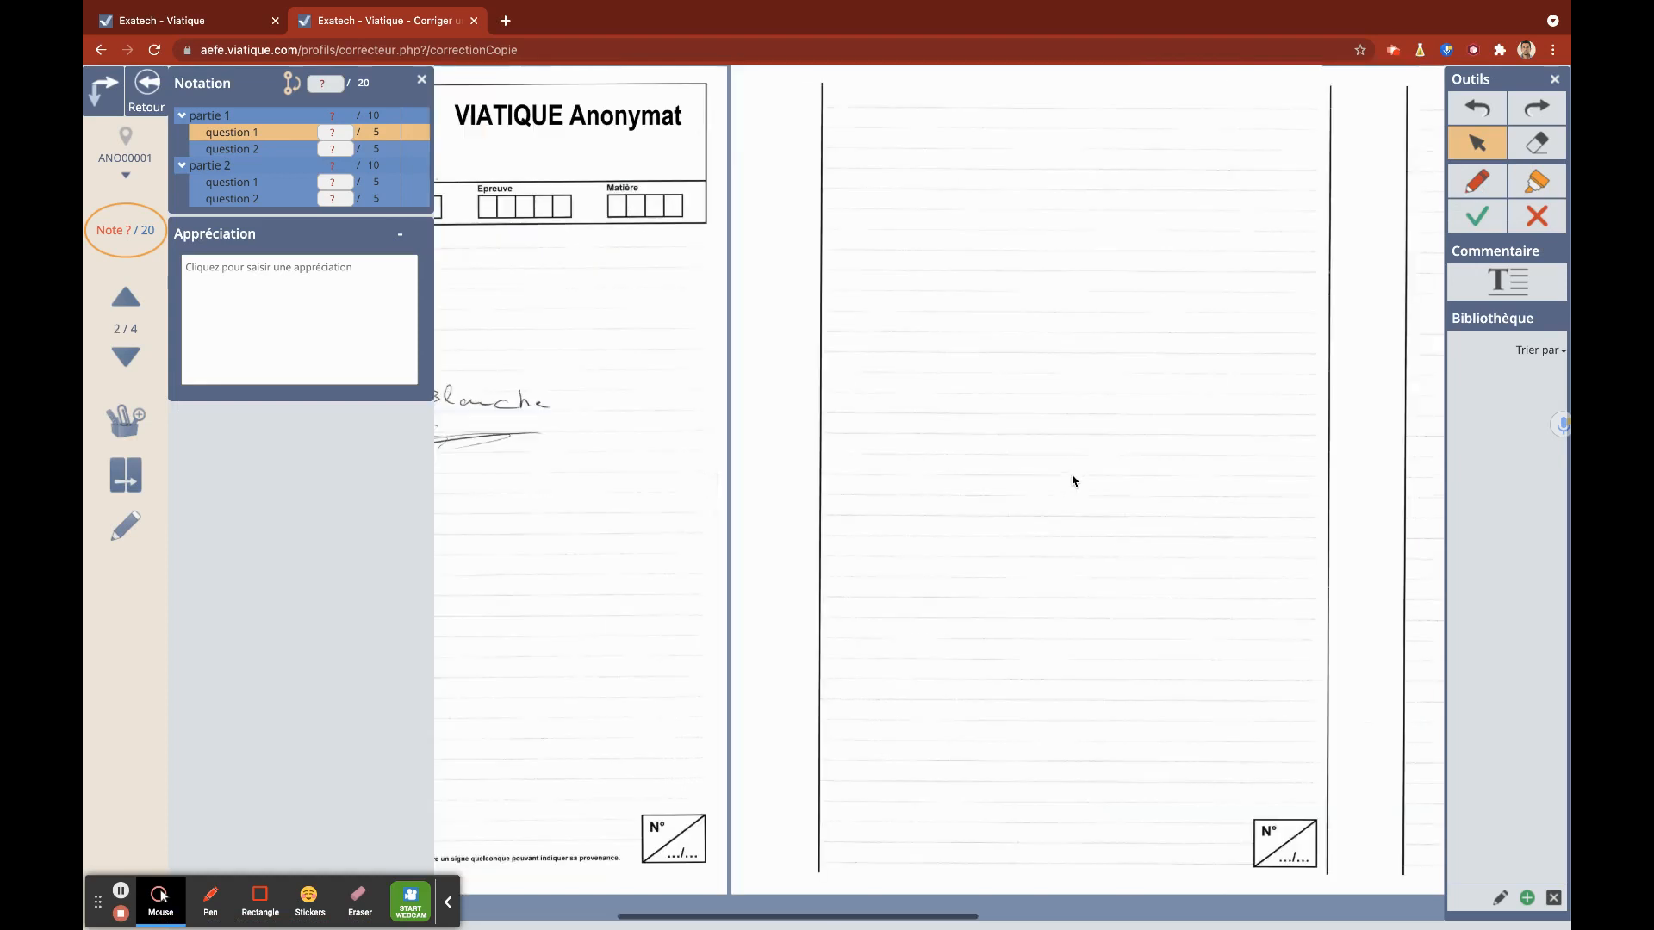
pyautogui.hscroll(-18, 1075, 481)
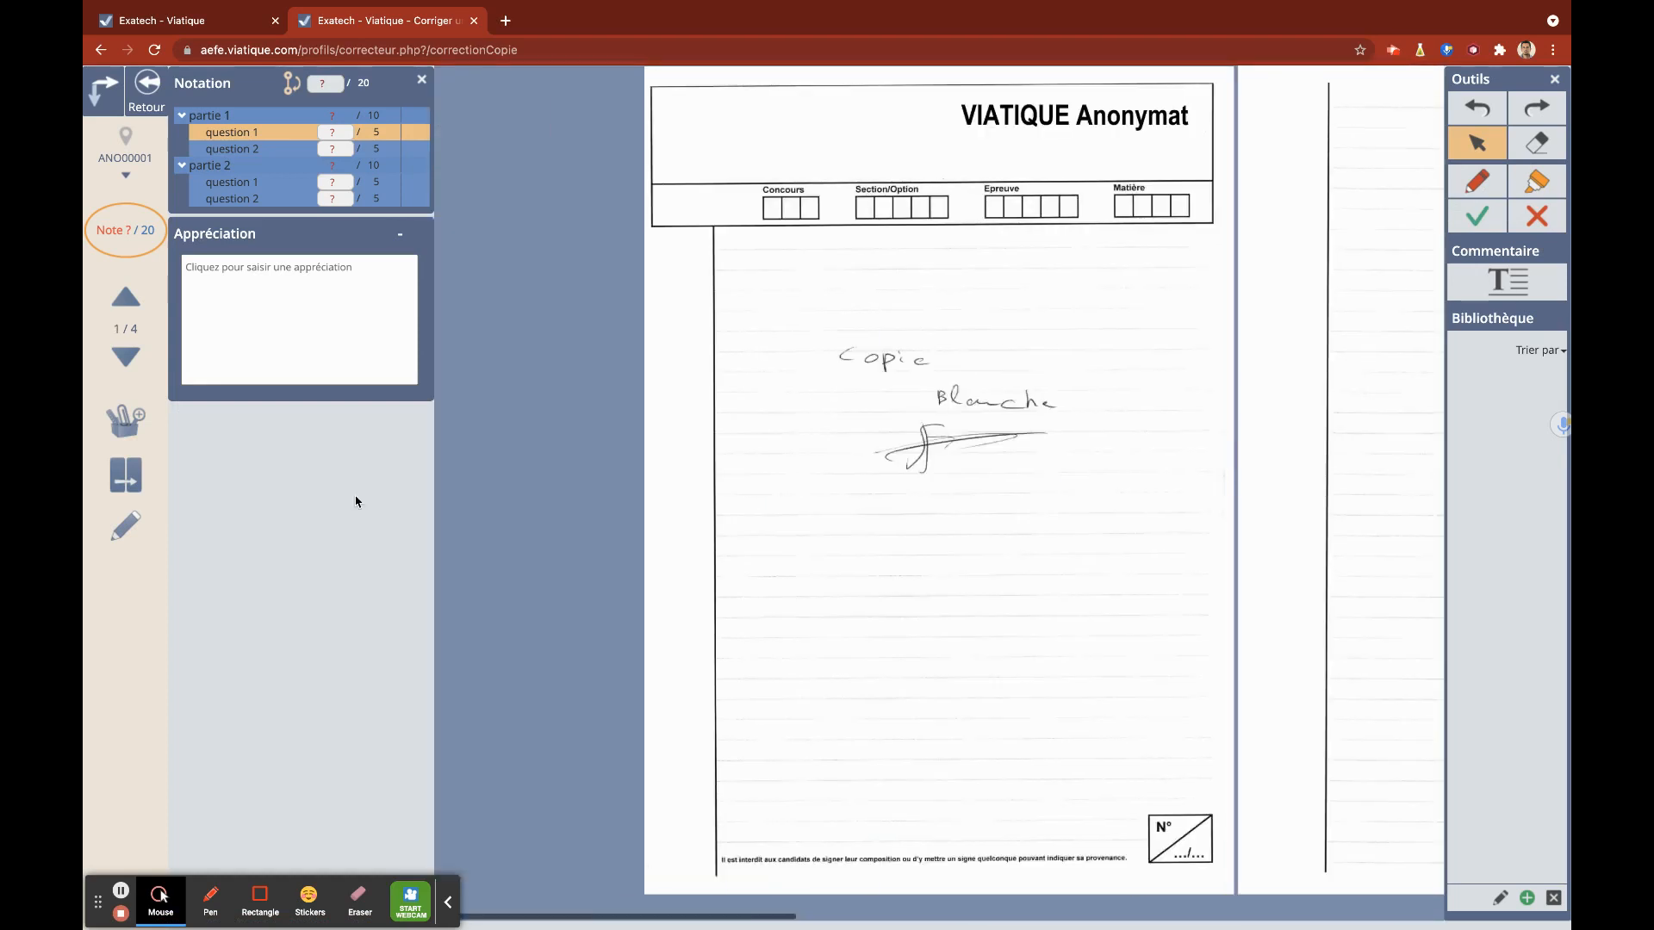
# Step: Switch the page display to book mode and open copy ANO00002 from the correction list
pyautogui.click(126, 474)
pyautogui.click(310, 473)
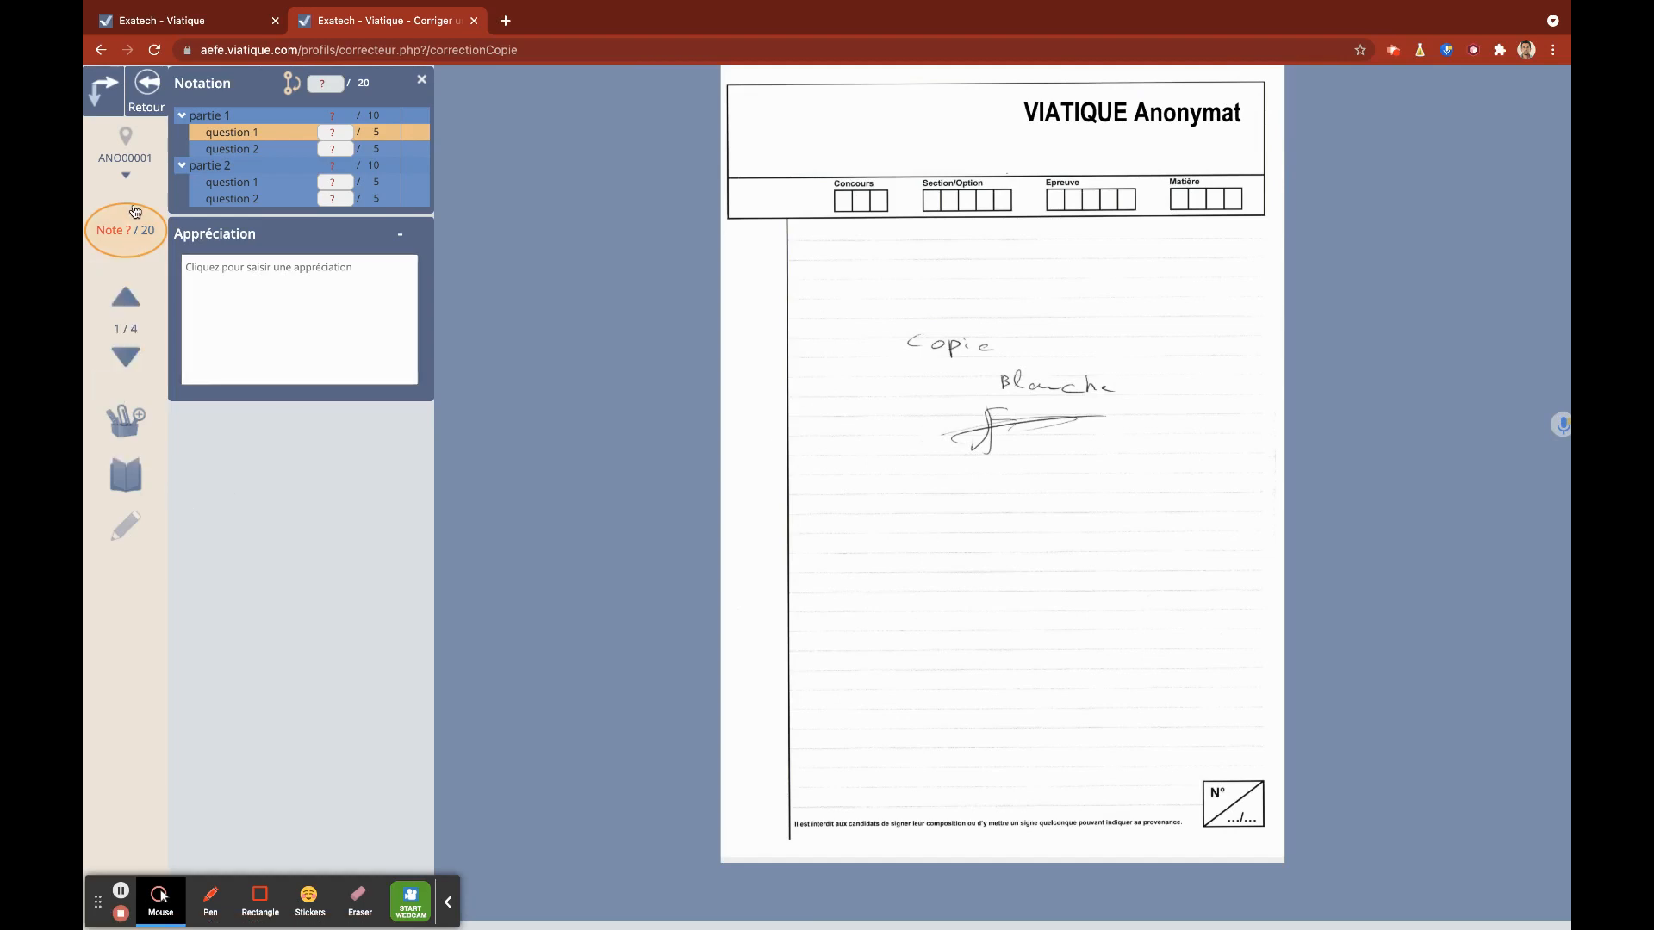
pyautogui.click(128, 146)
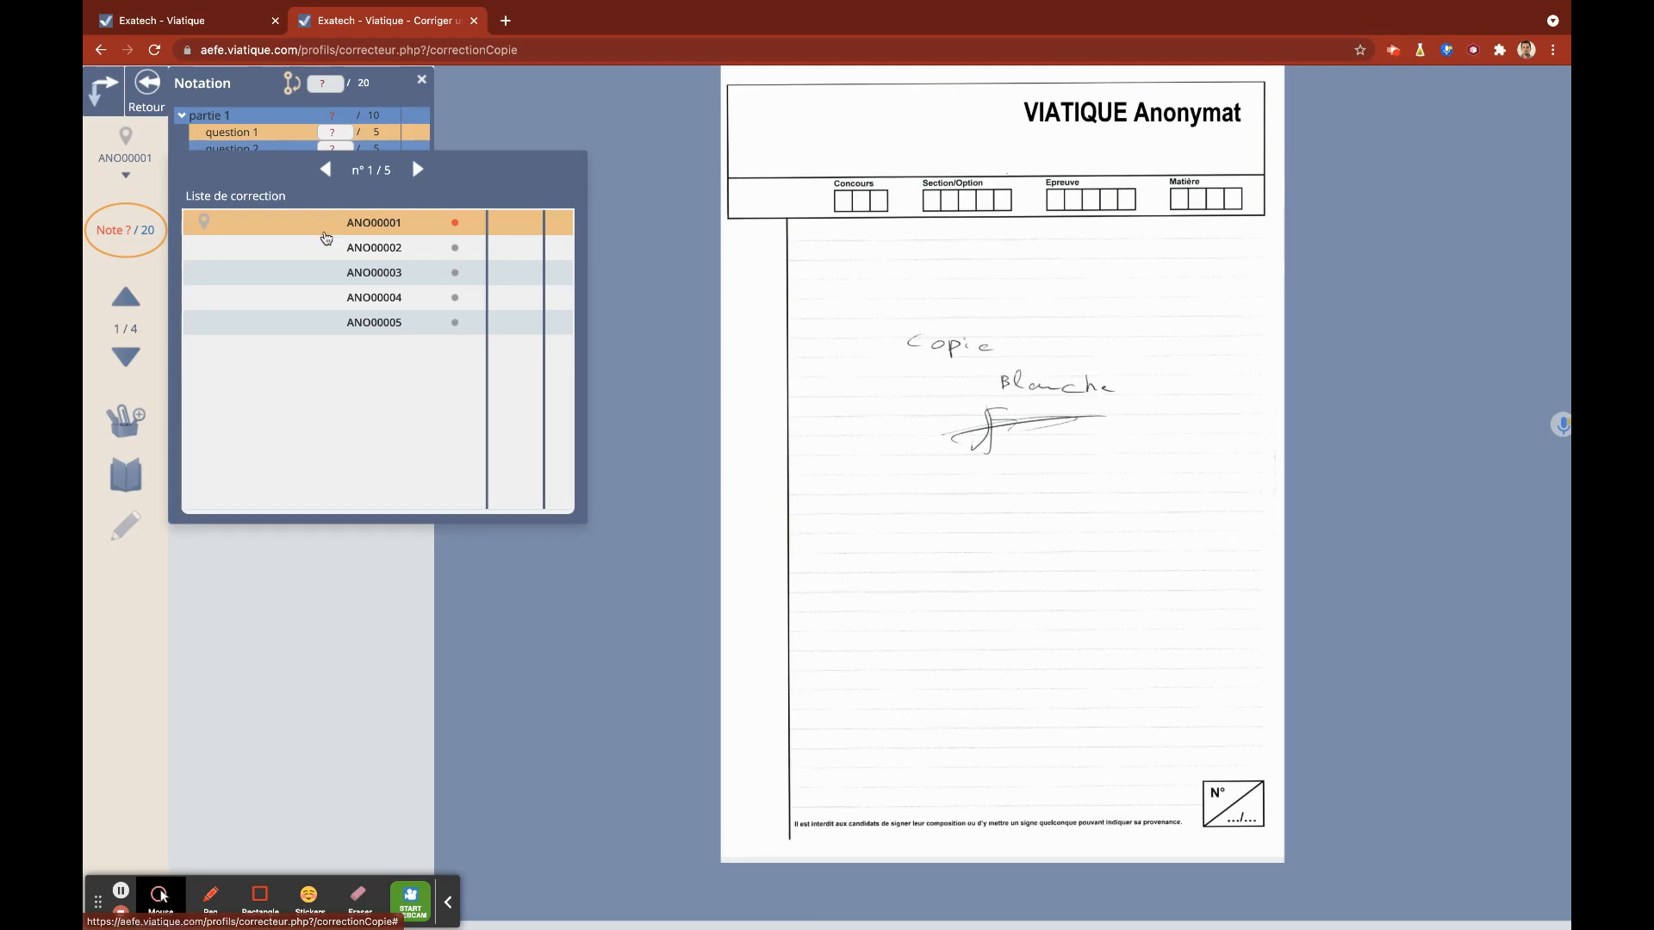
pyautogui.click(357, 238)
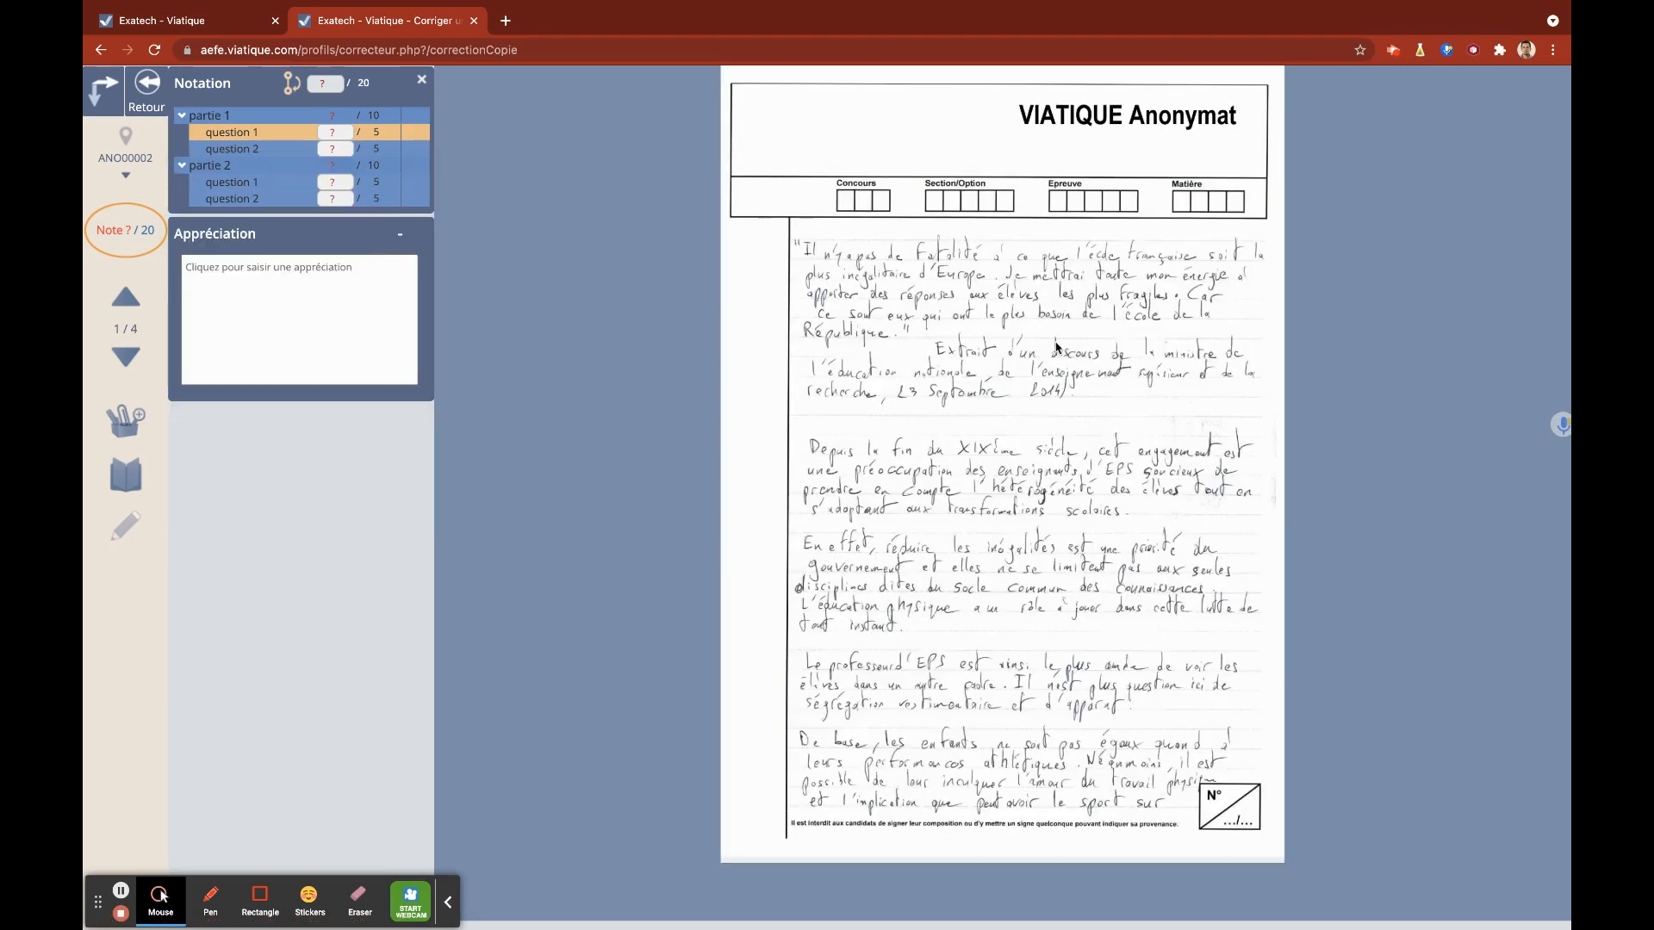
# Step: Set copy ANO00002 to vertical scrolling display and reduce its zoom to 80%
pyautogui.moveTo(126, 474)
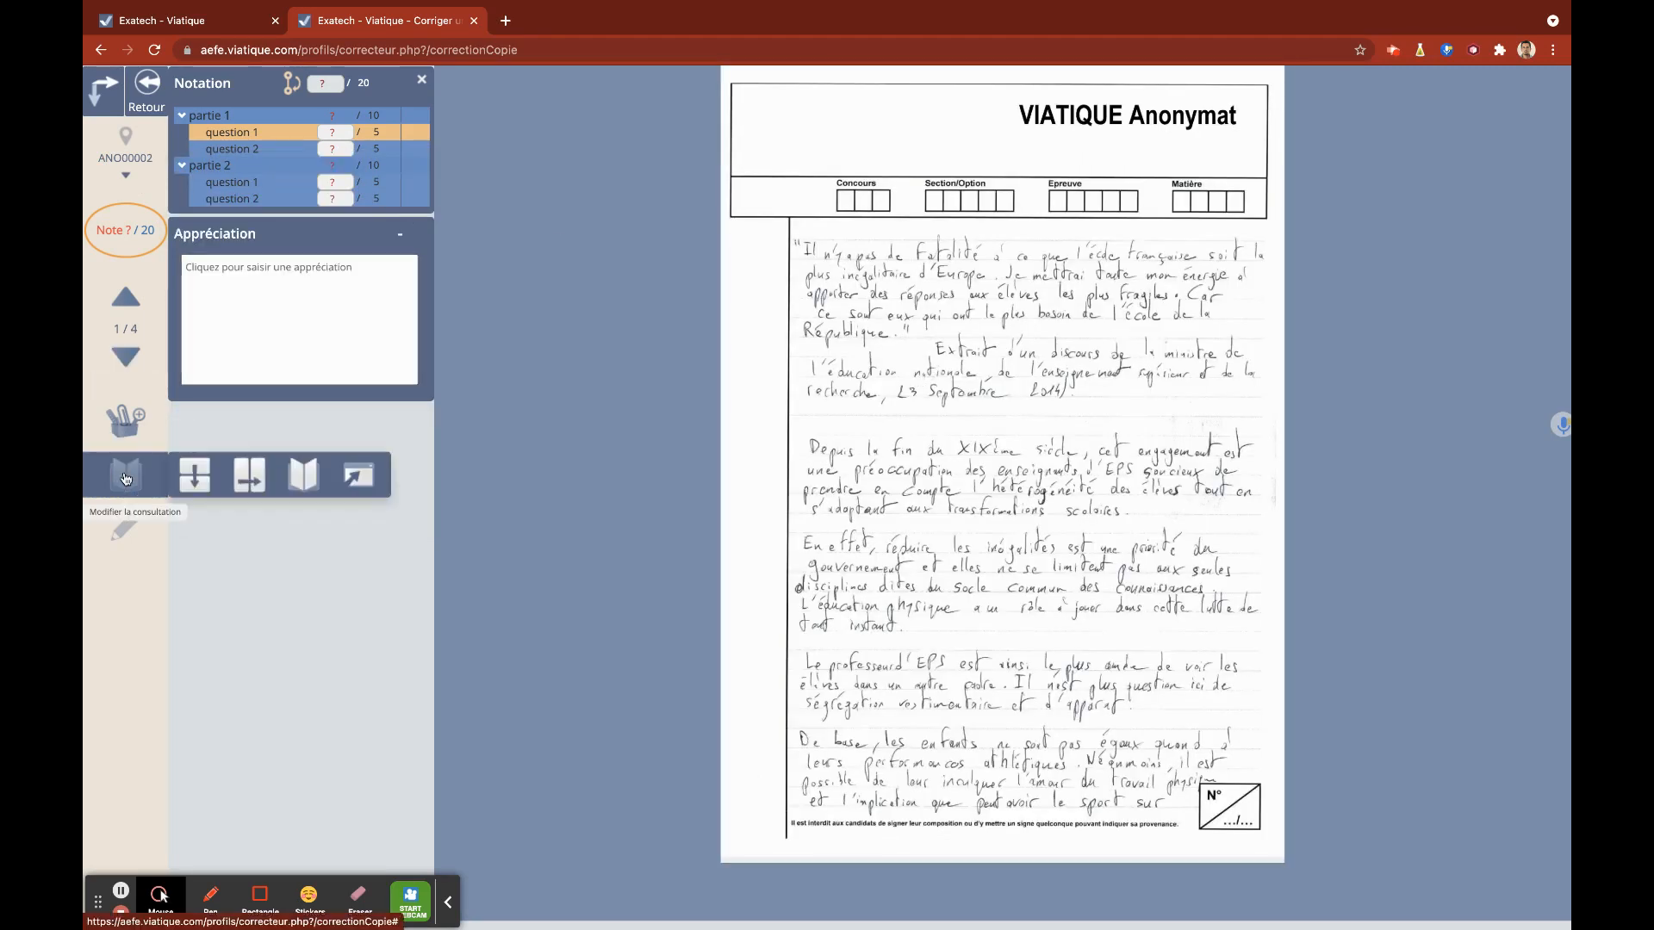
pyautogui.click(190, 483)
pyautogui.scroll(-3, 858, 489)
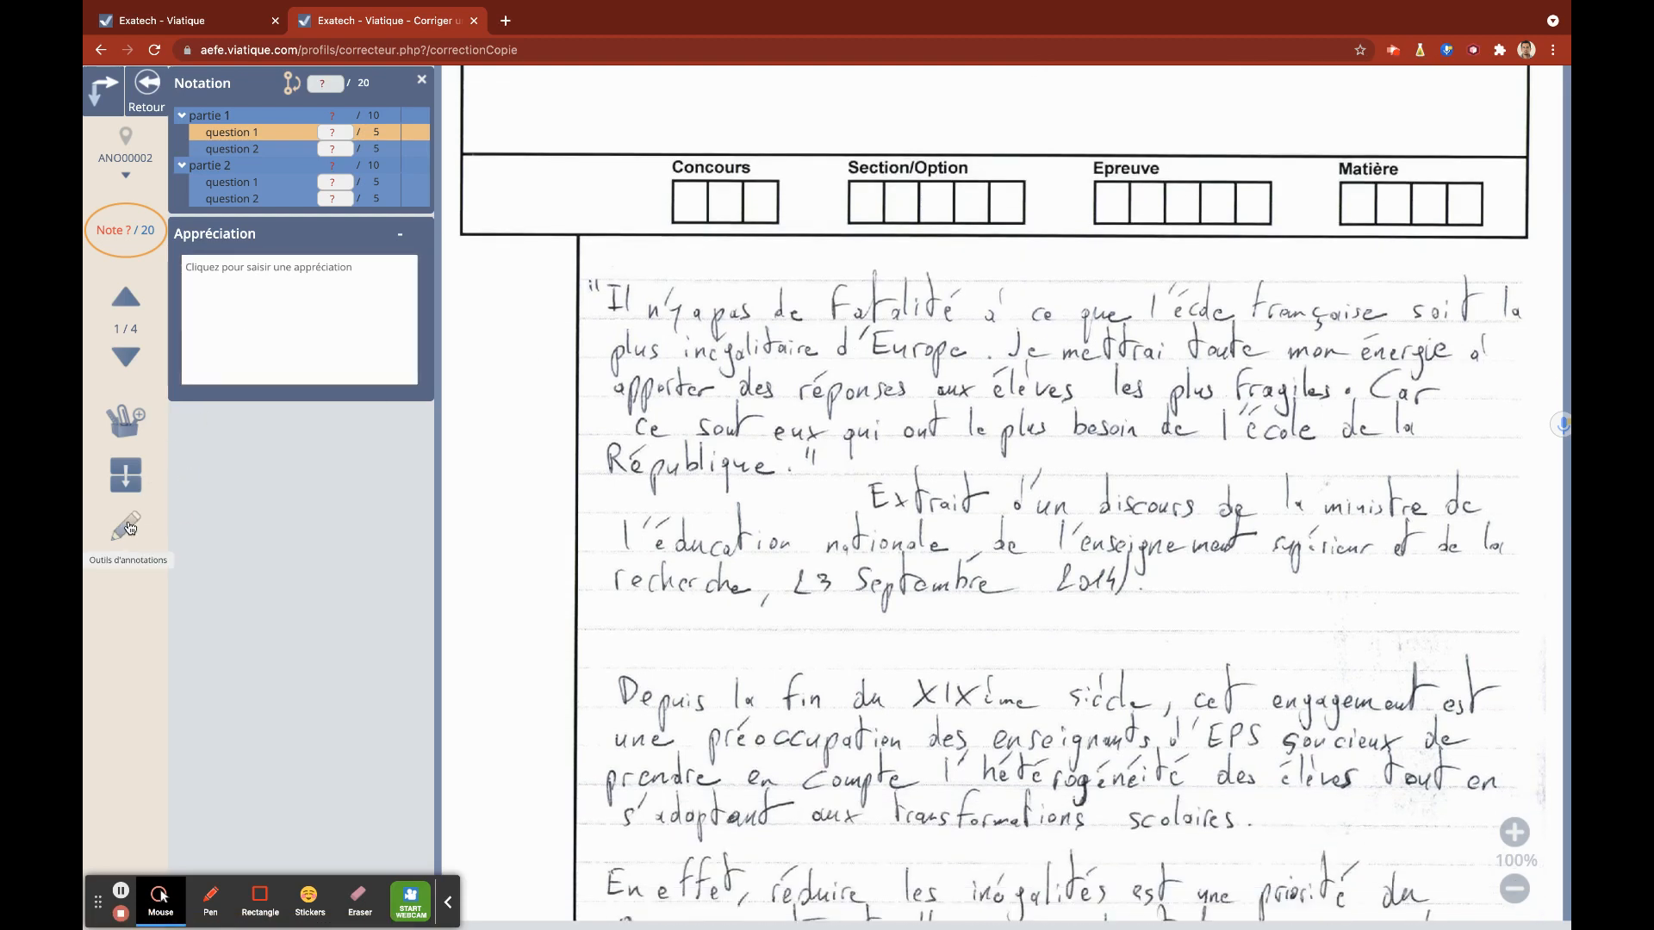
pyautogui.scroll(-3, 1102, 419)
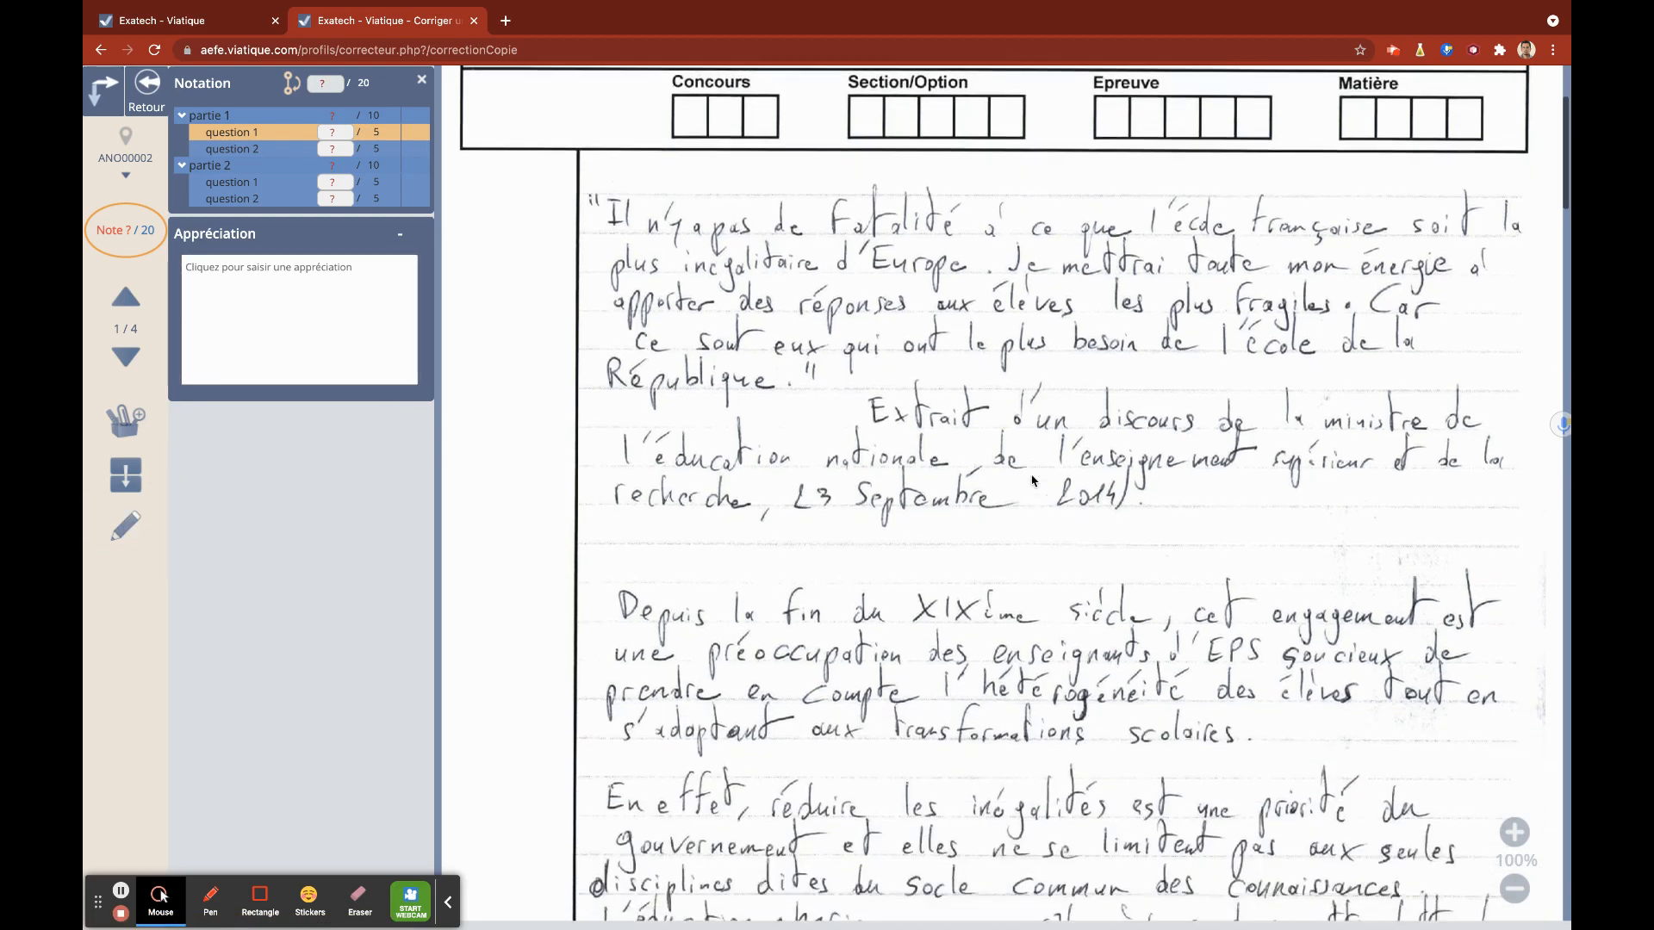
pyautogui.scroll(3, 1118, 470)
pyautogui.click(1514, 889)
pyautogui.click(1514, 896)
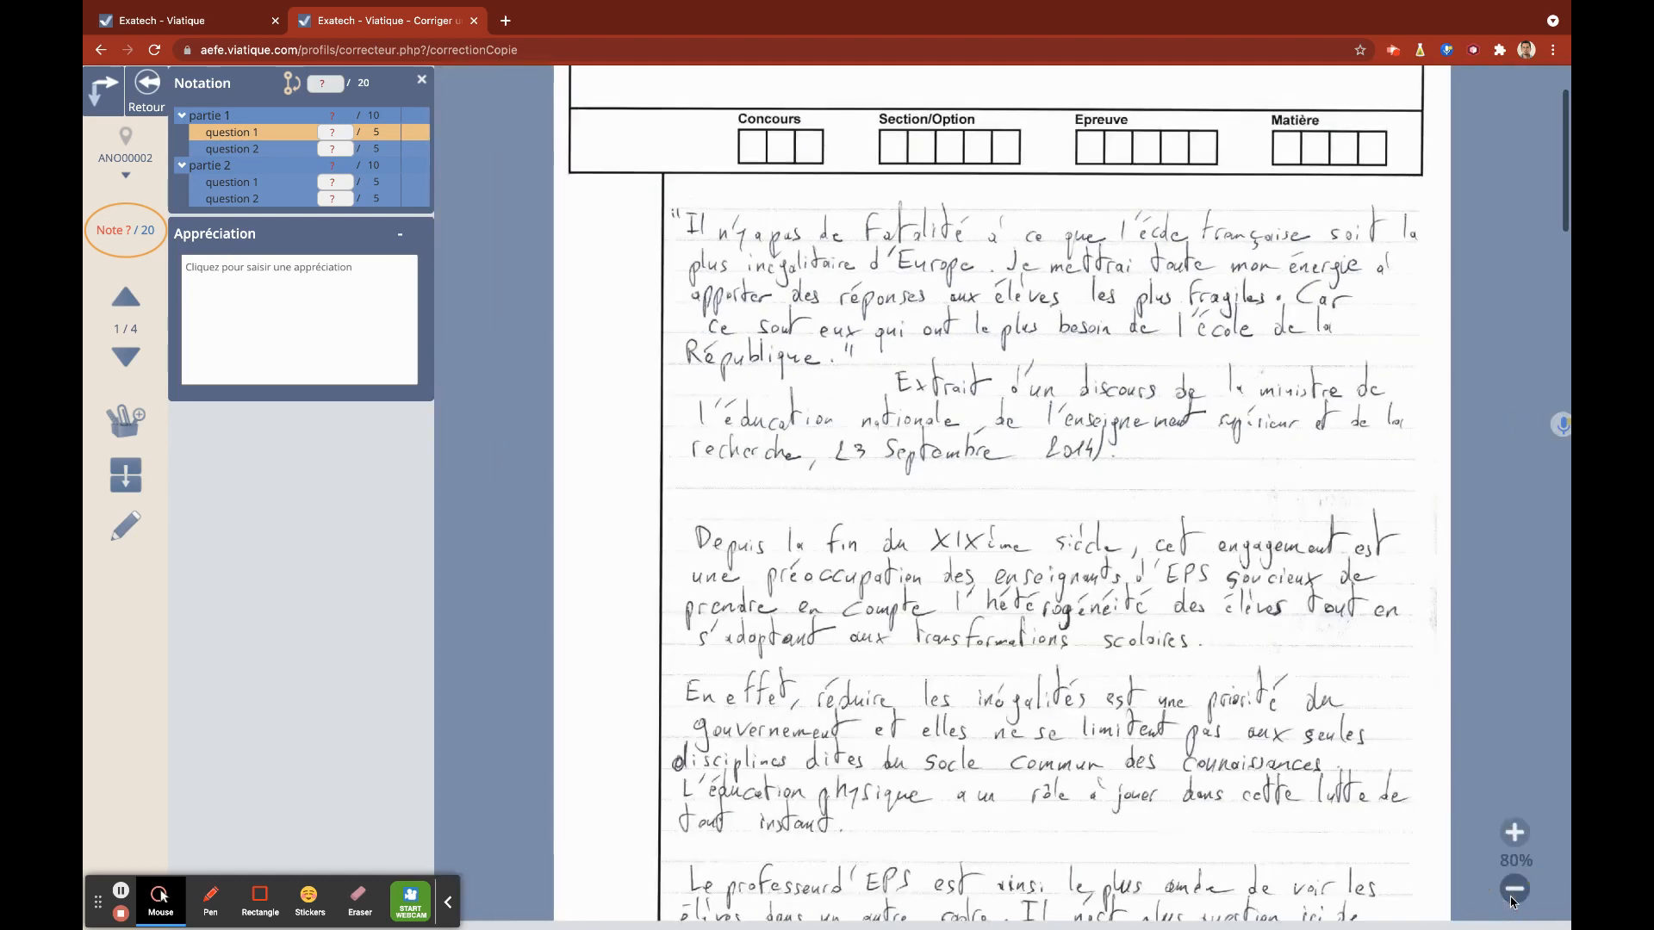
# Step: Show the annotation tools and use the red pencil to add a slash beside the opening quotation and underline "discours de la ministre" and "eux qui ont le plus besoin"
pyautogui.click(128, 526)
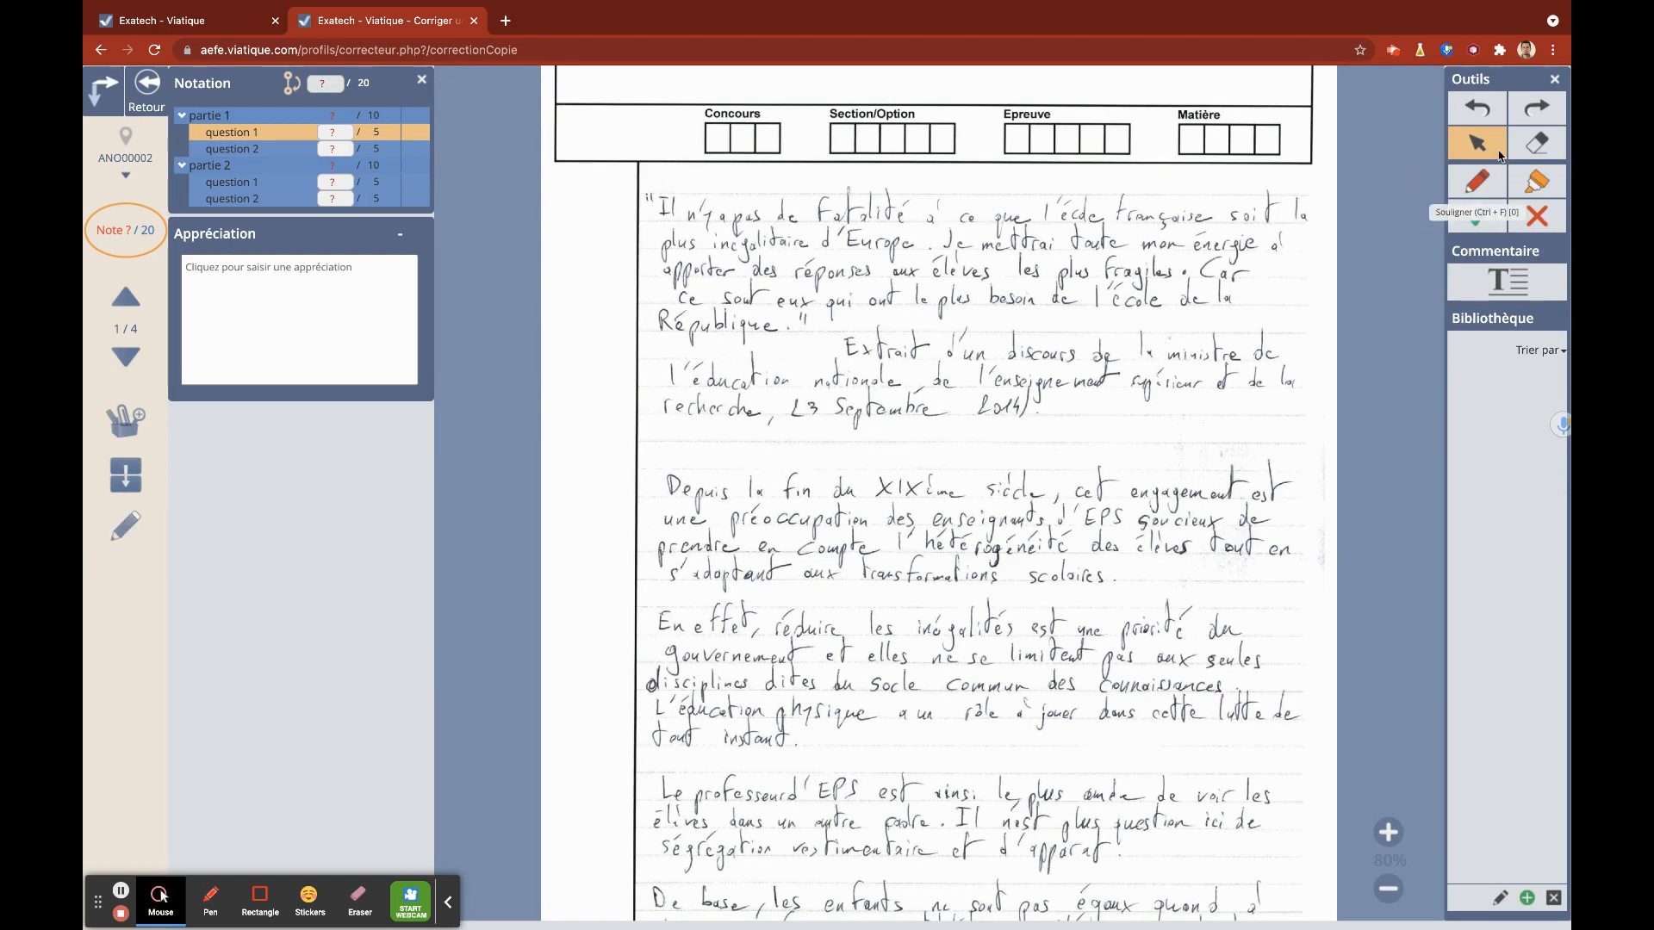
pyautogui.click(1478, 181)
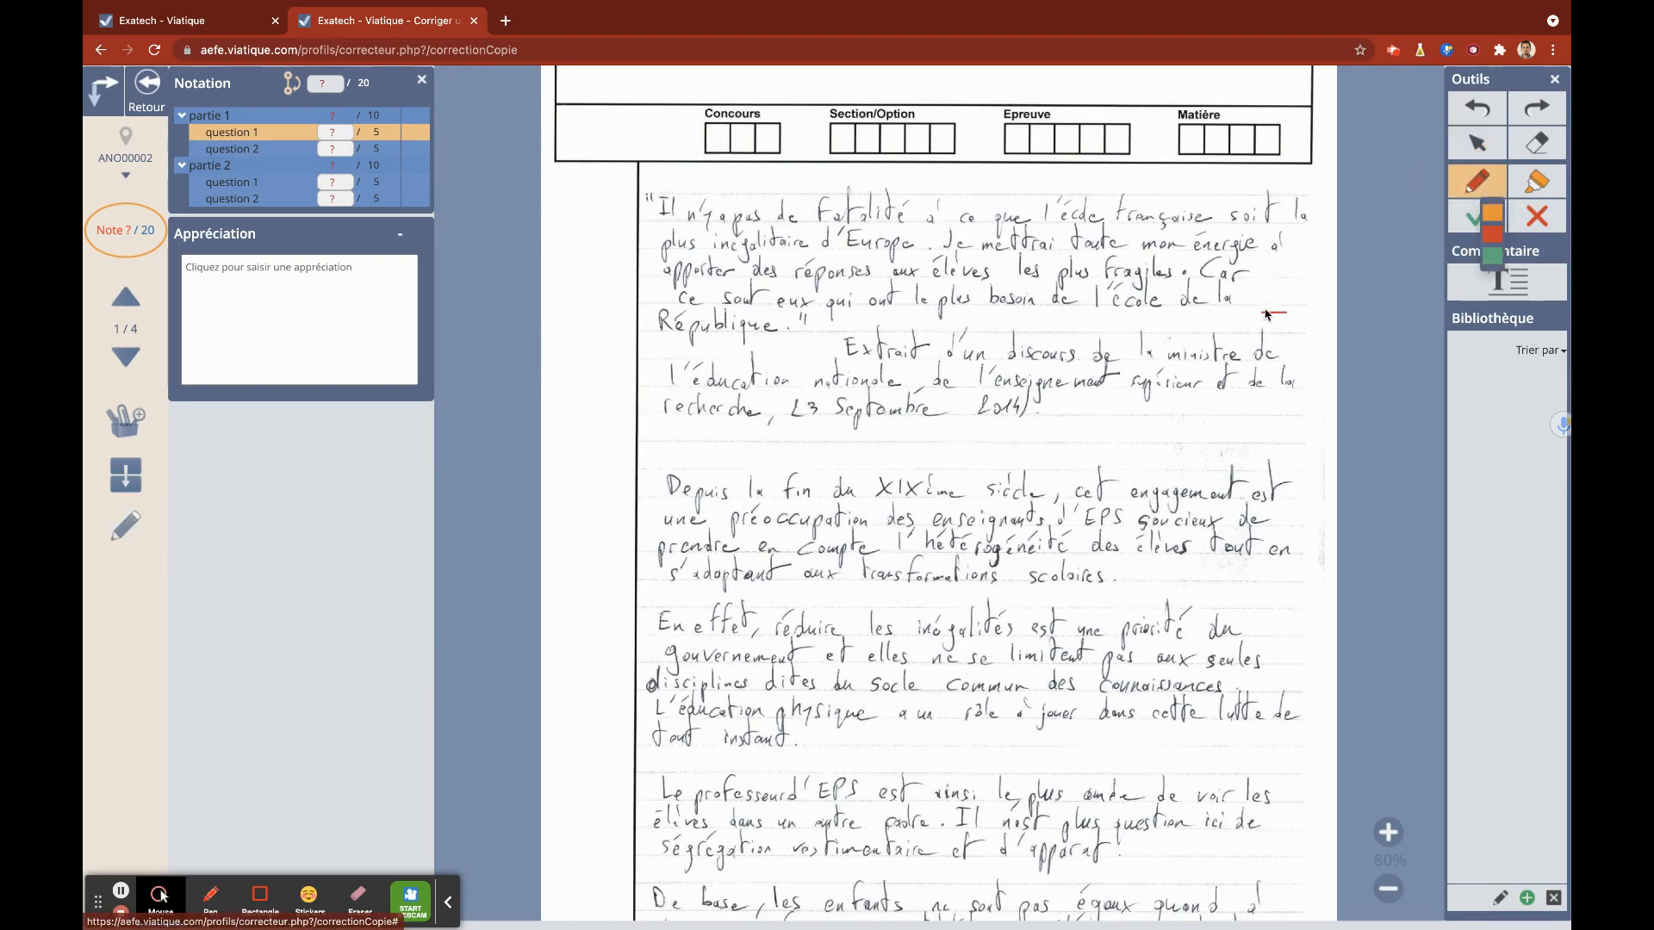
pyautogui.moveTo(1253, 307); pyautogui.dragTo(1275, 271)
pyautogui.moveTo(1262, 330)
pyautogui.mouseDown()
pyautogui.moveTo(1181, 371)
pyautogui.moveTo(978, 370)
pyautogui.mouseUp()
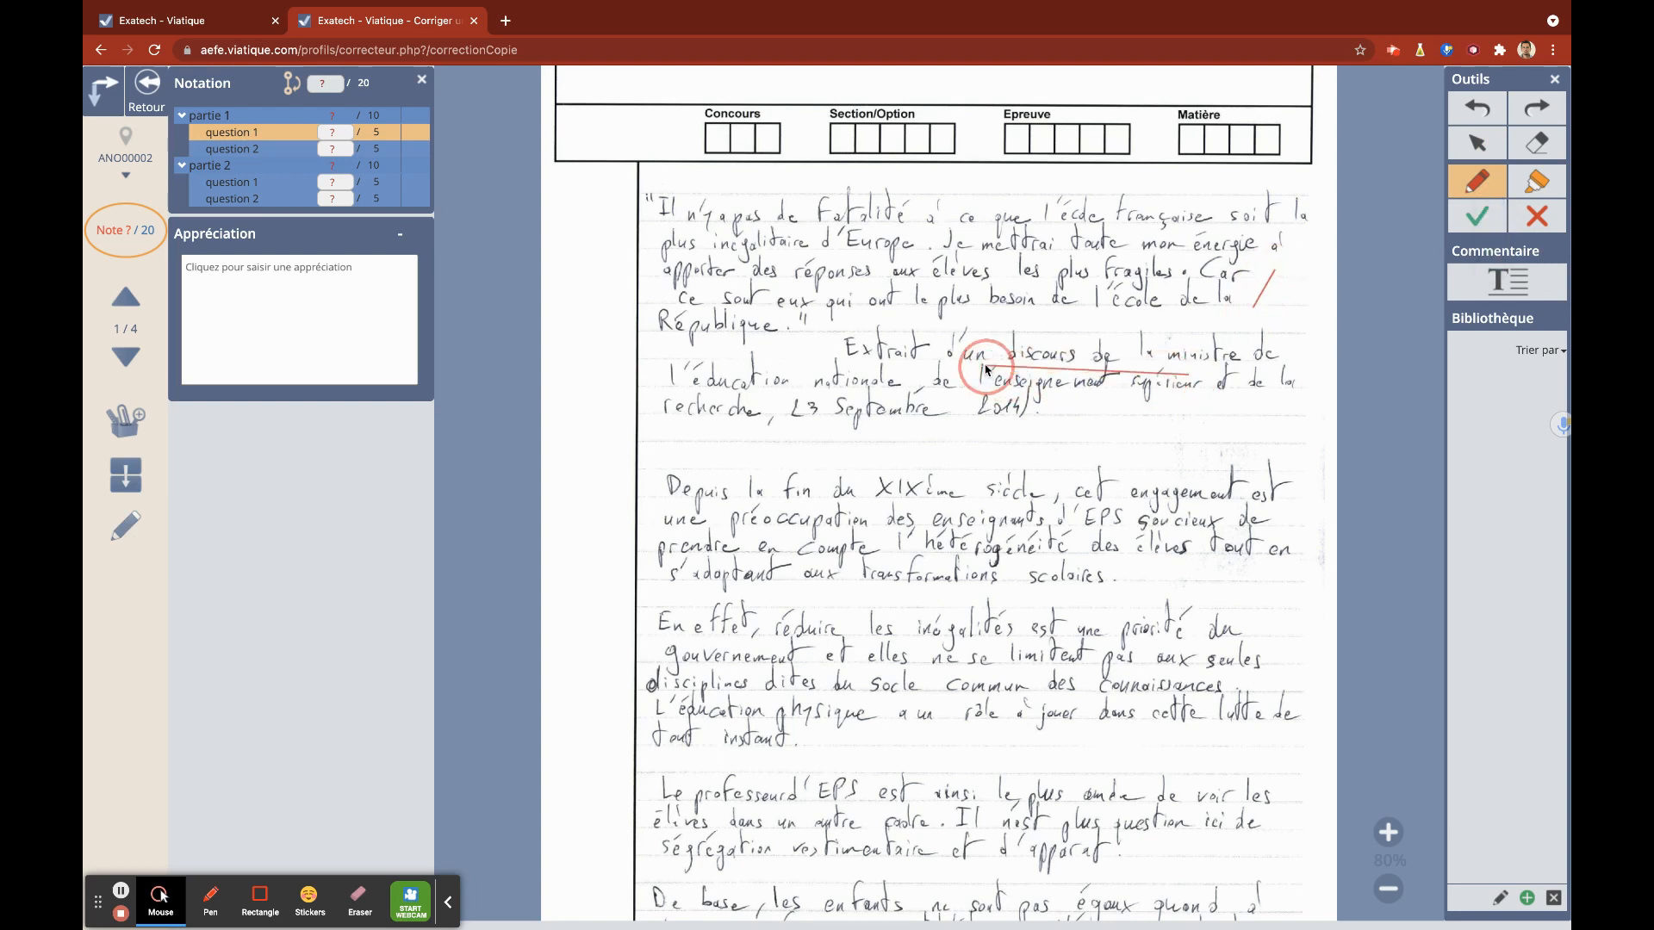
pyautogui.moveTo(1077, 304); pyautogui.dragTo(774, 302)
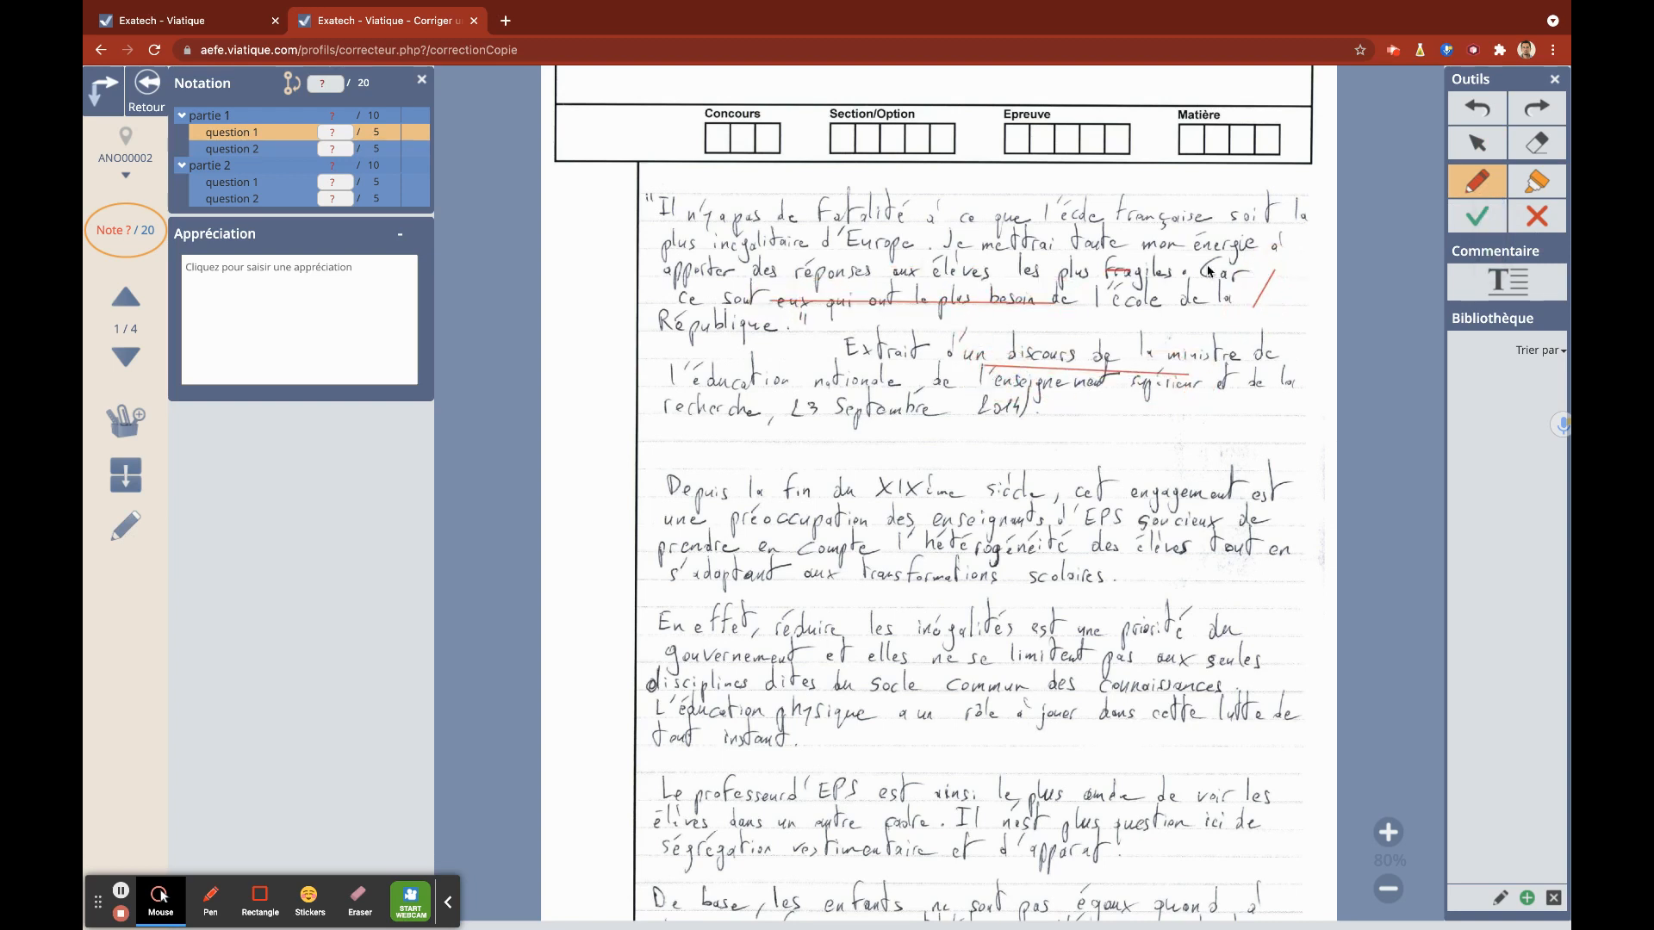
# Step: Highlight "n'y a pas de fatalité" and "nationale de" in green, and add a green spot before "XIXème siècle"
pyautogui.click(1537, 182)
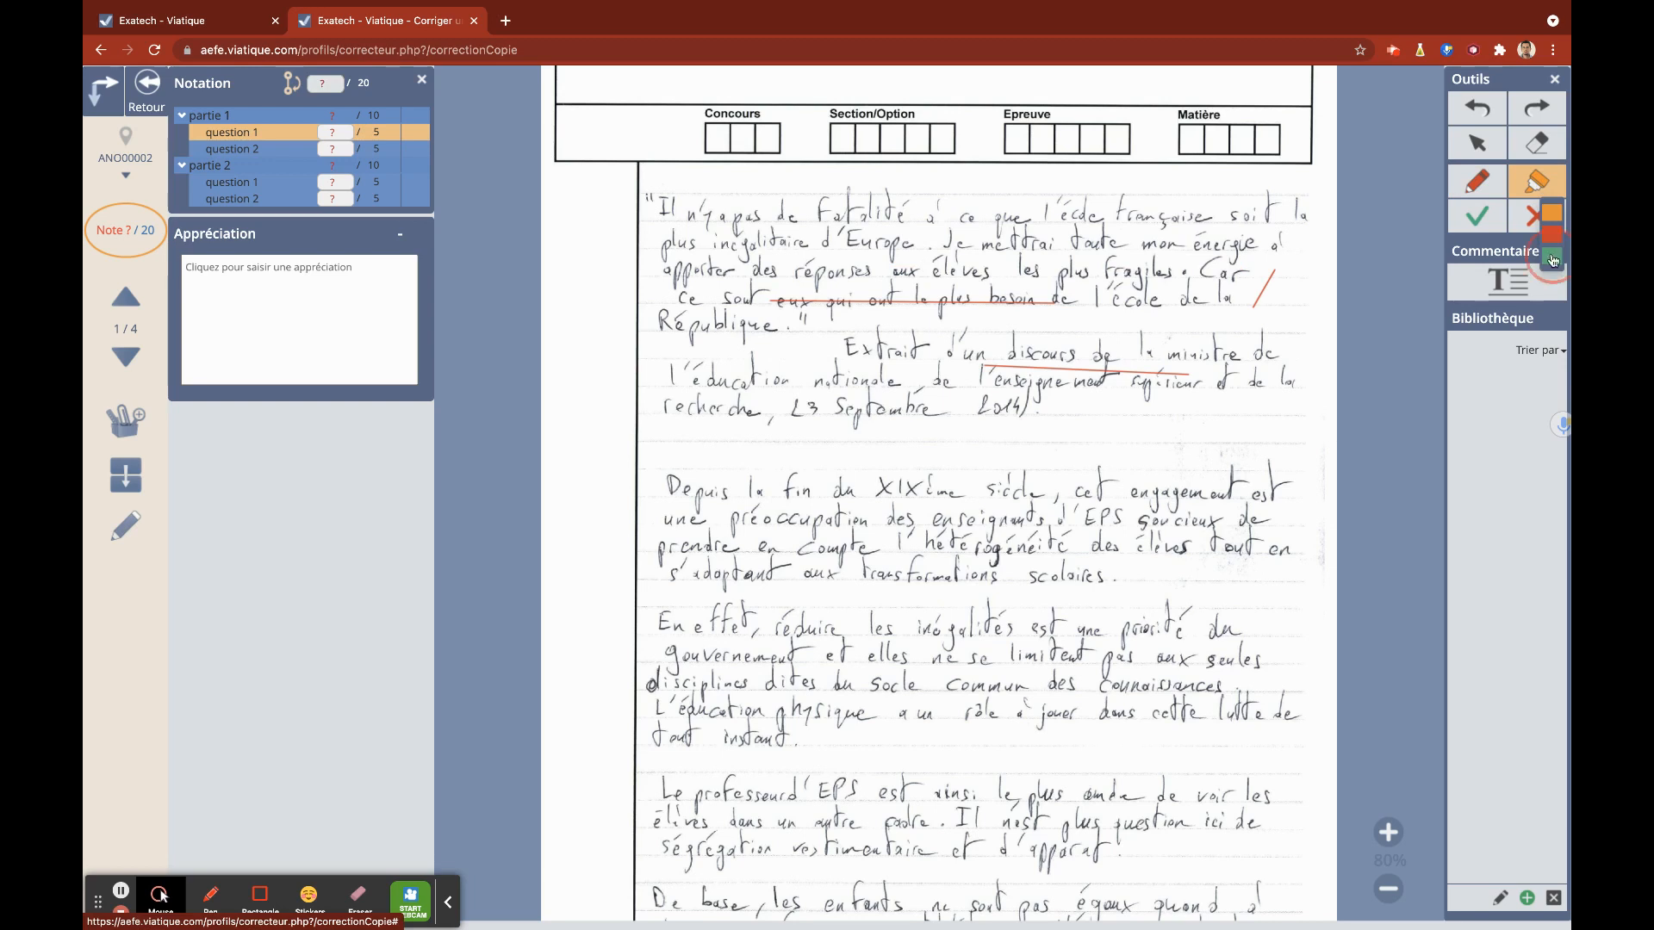
pyautogui.click(1553, 260)
pyautogui.moveTo(689, 220)
pyautogui.mouseDown()
pyautogui.moveTo(922, 216)
pyautogui.moveTo(904, 237)
pyautogui.mouseUp()
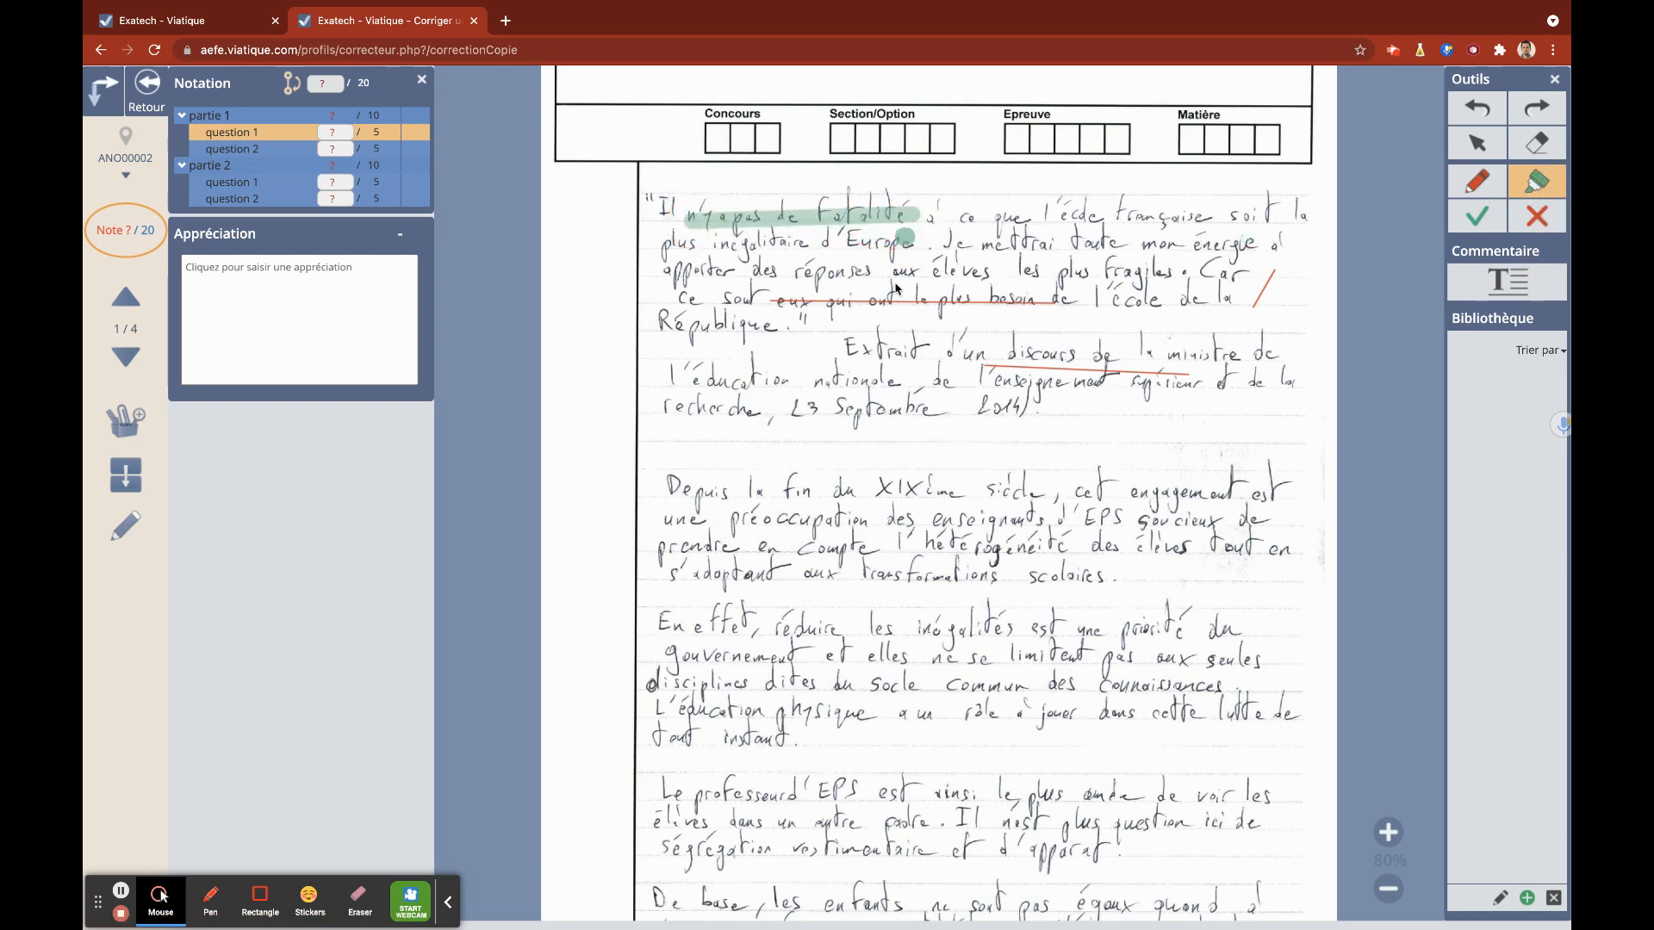
pyautogui.moveTo(814, 383); pyautogui.dragTo(954, 385)
pyautogui.click(866, 498)
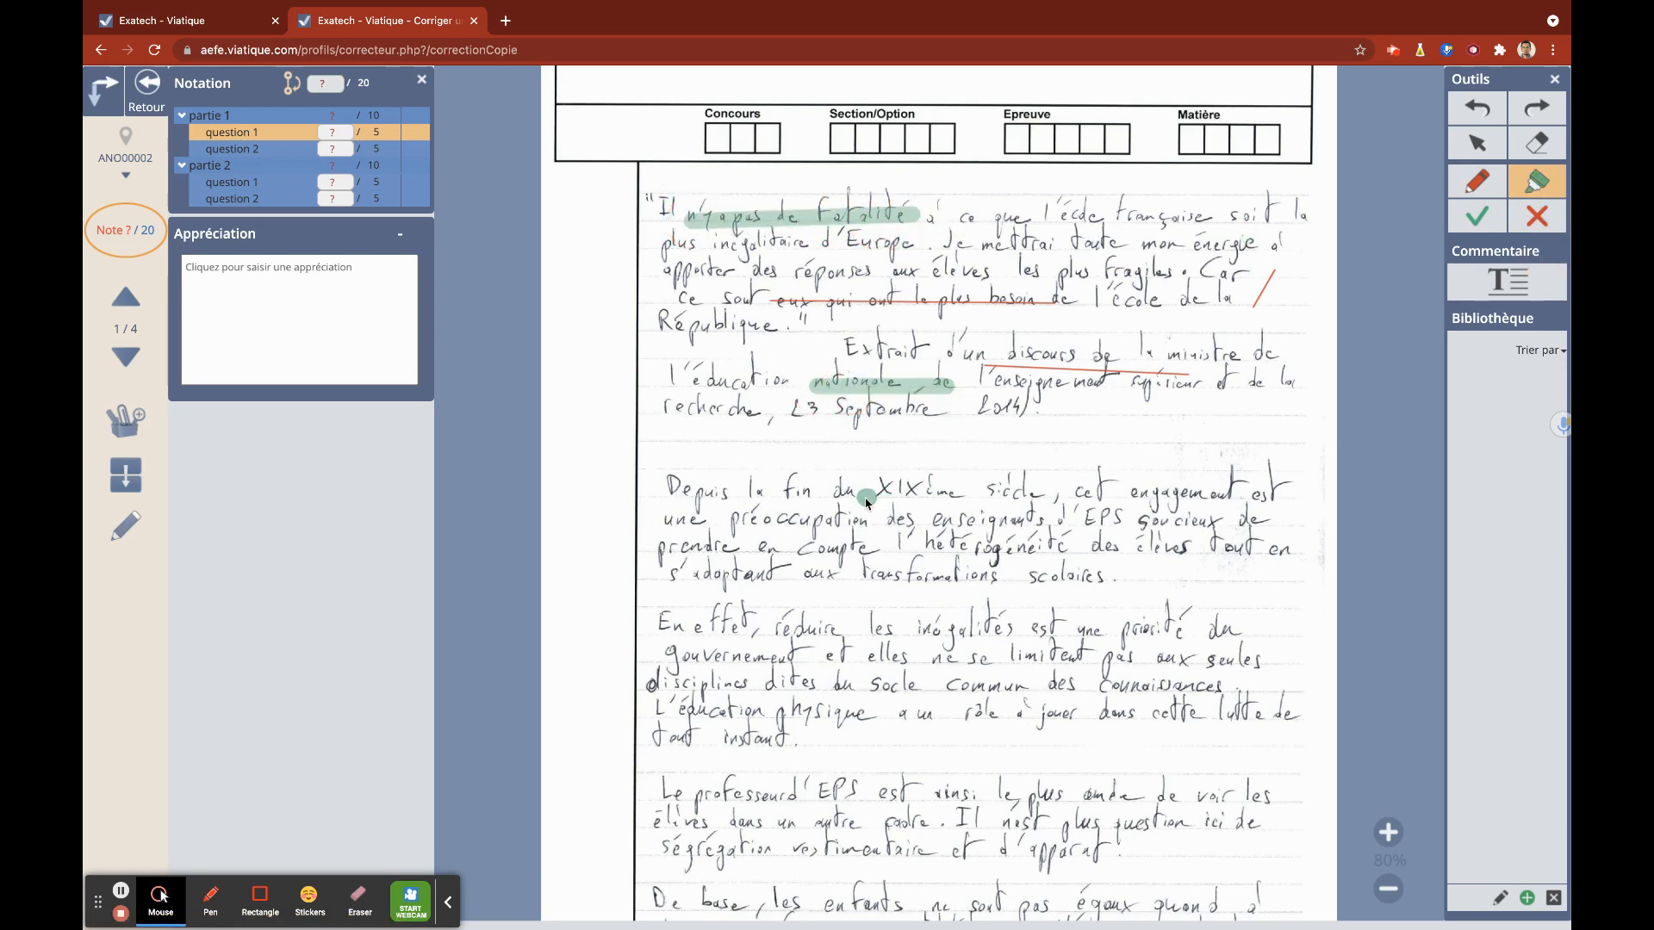
# Step: Highlight "XIXème siècle, cet engagement" and "réduire les inégalités est" in green on page 1
pyautogui.moveTo(865, 503); pyautogui.dragTo(1158, 490)
pyautogui.click(801, 633)
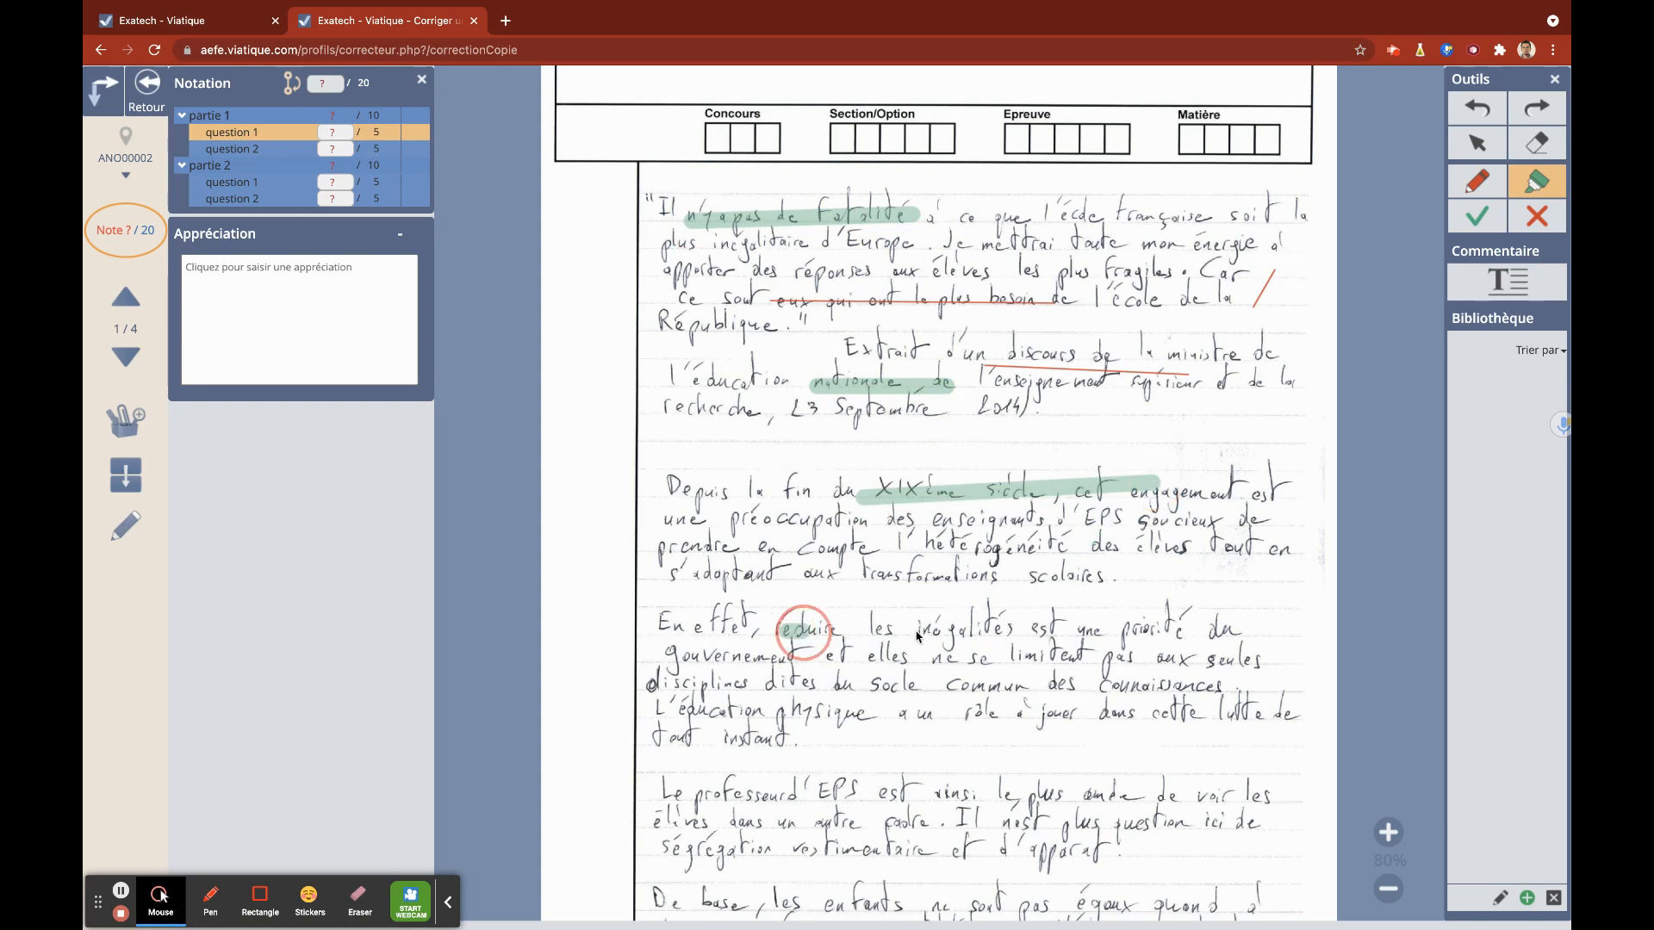
pyautogui.moveTo(919, 638); pyautogui.dragTo(1068, 626)
pyautogui.click(1104, 569)
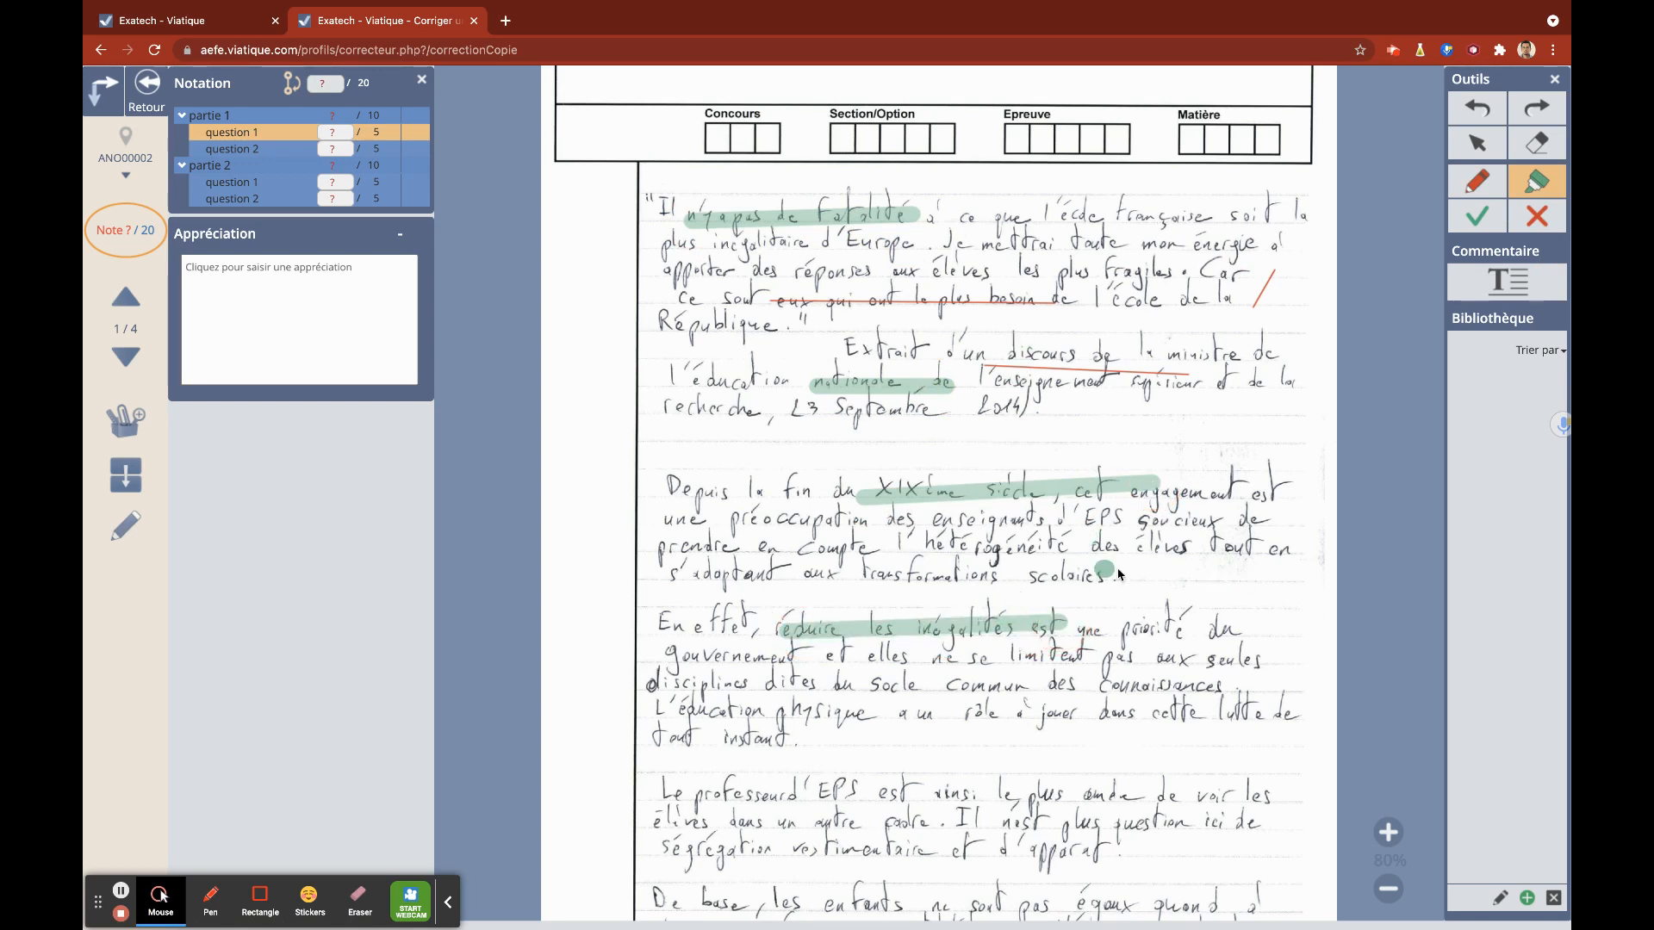
pyautogui.click(1295, 509)
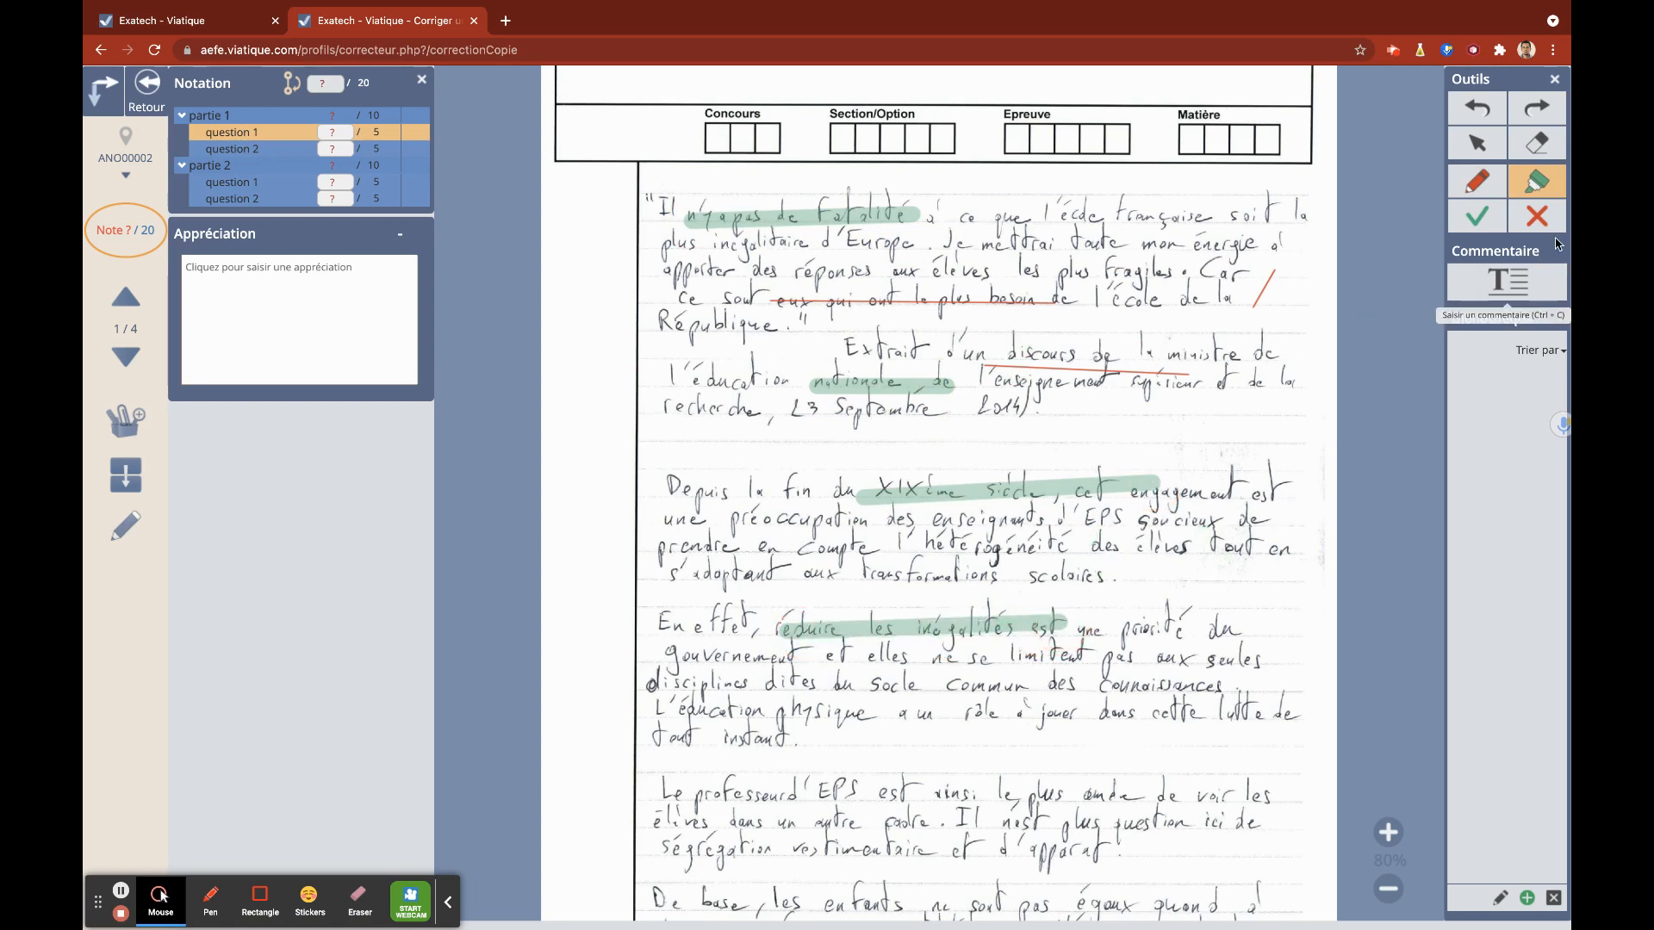
# Step: Place green check marks after "2014)" and "transformations scolaires" on page 1 and after "les grands discours" on page 2
pyautogui.click(1479, 224)
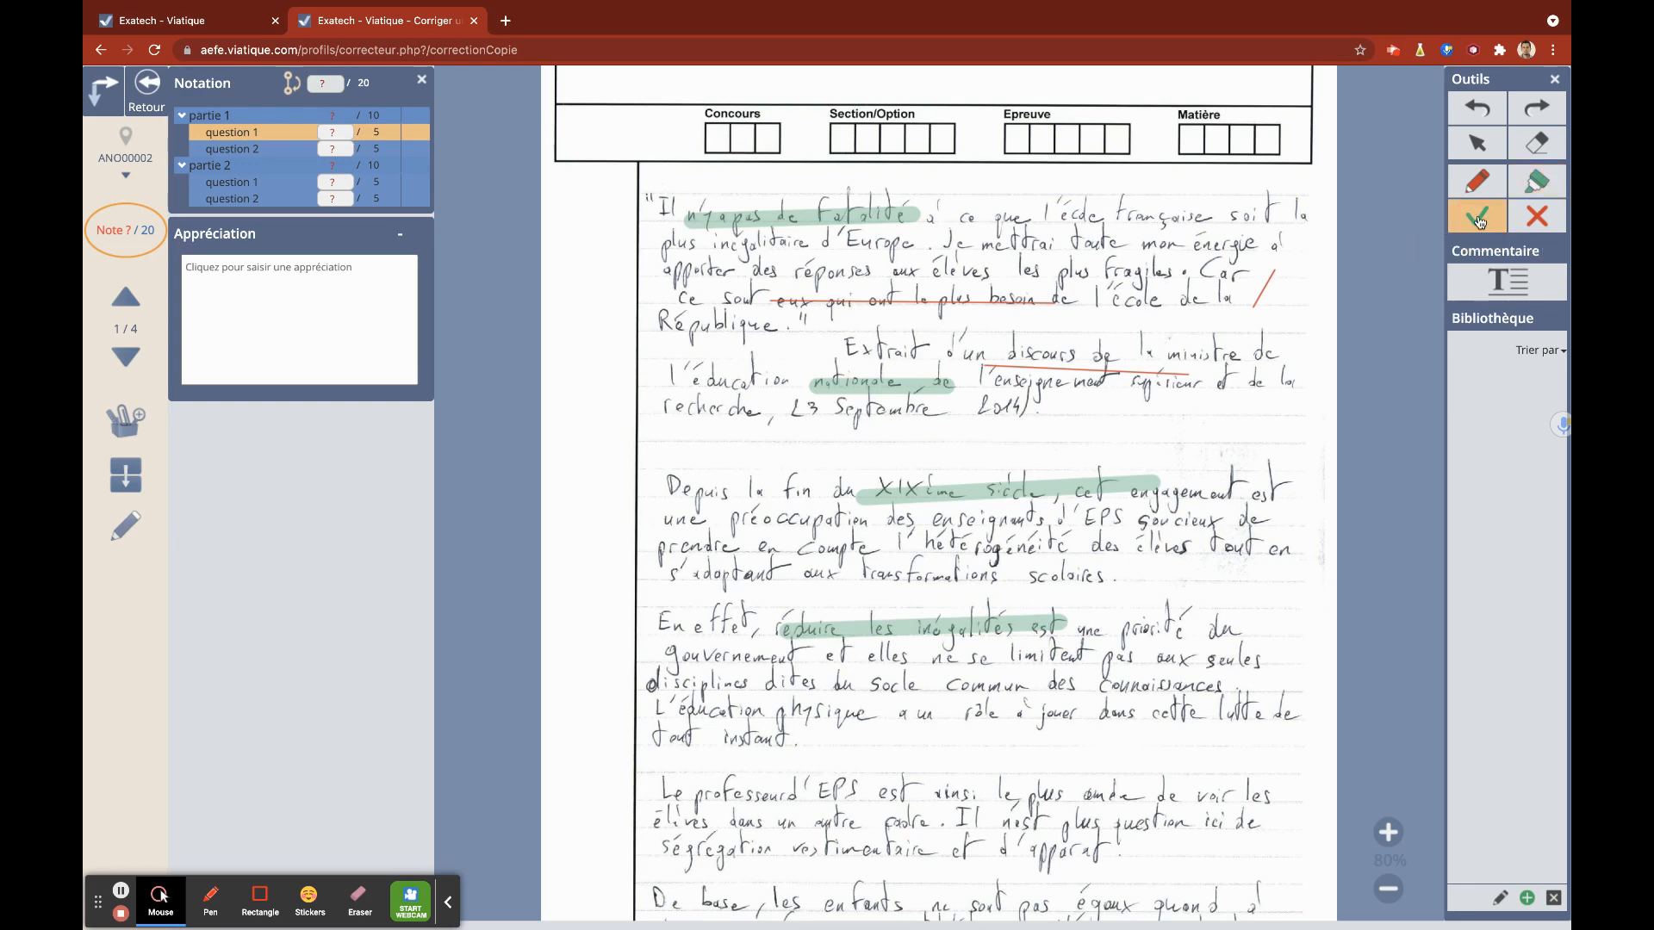
pyautogui.click(1078, 422)
pyautogui.scroll(-5, 1119, 722)
pyautogui.scroll(-7, 1179, 686)
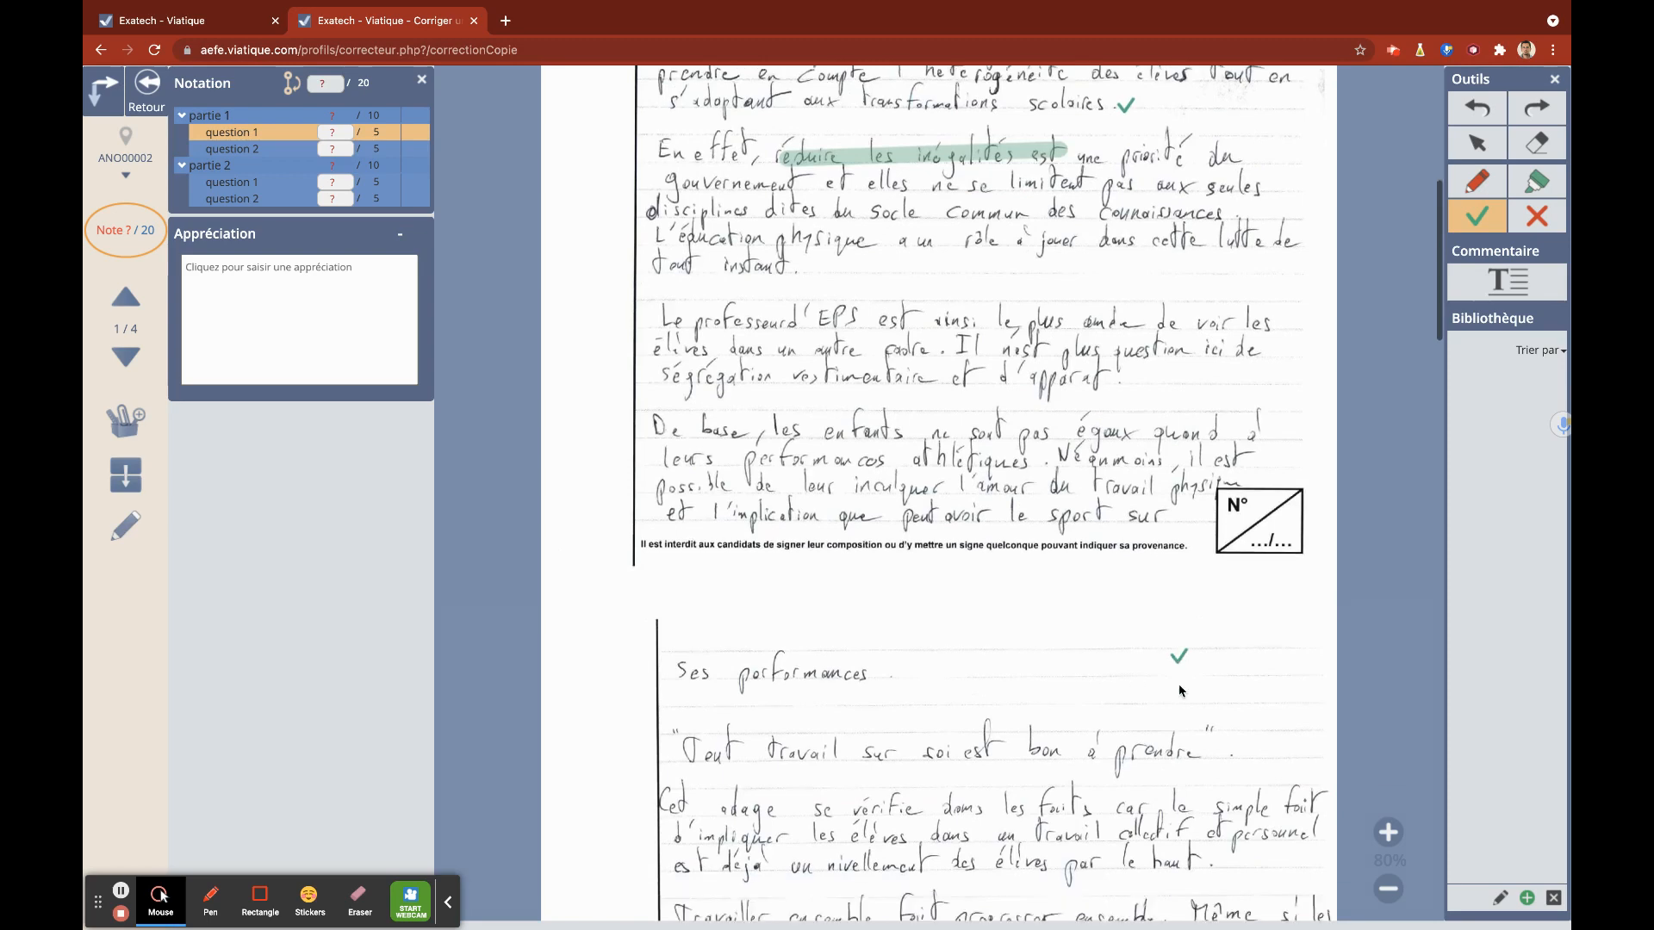
pyautogui.scroll(-2, 1180, 690)
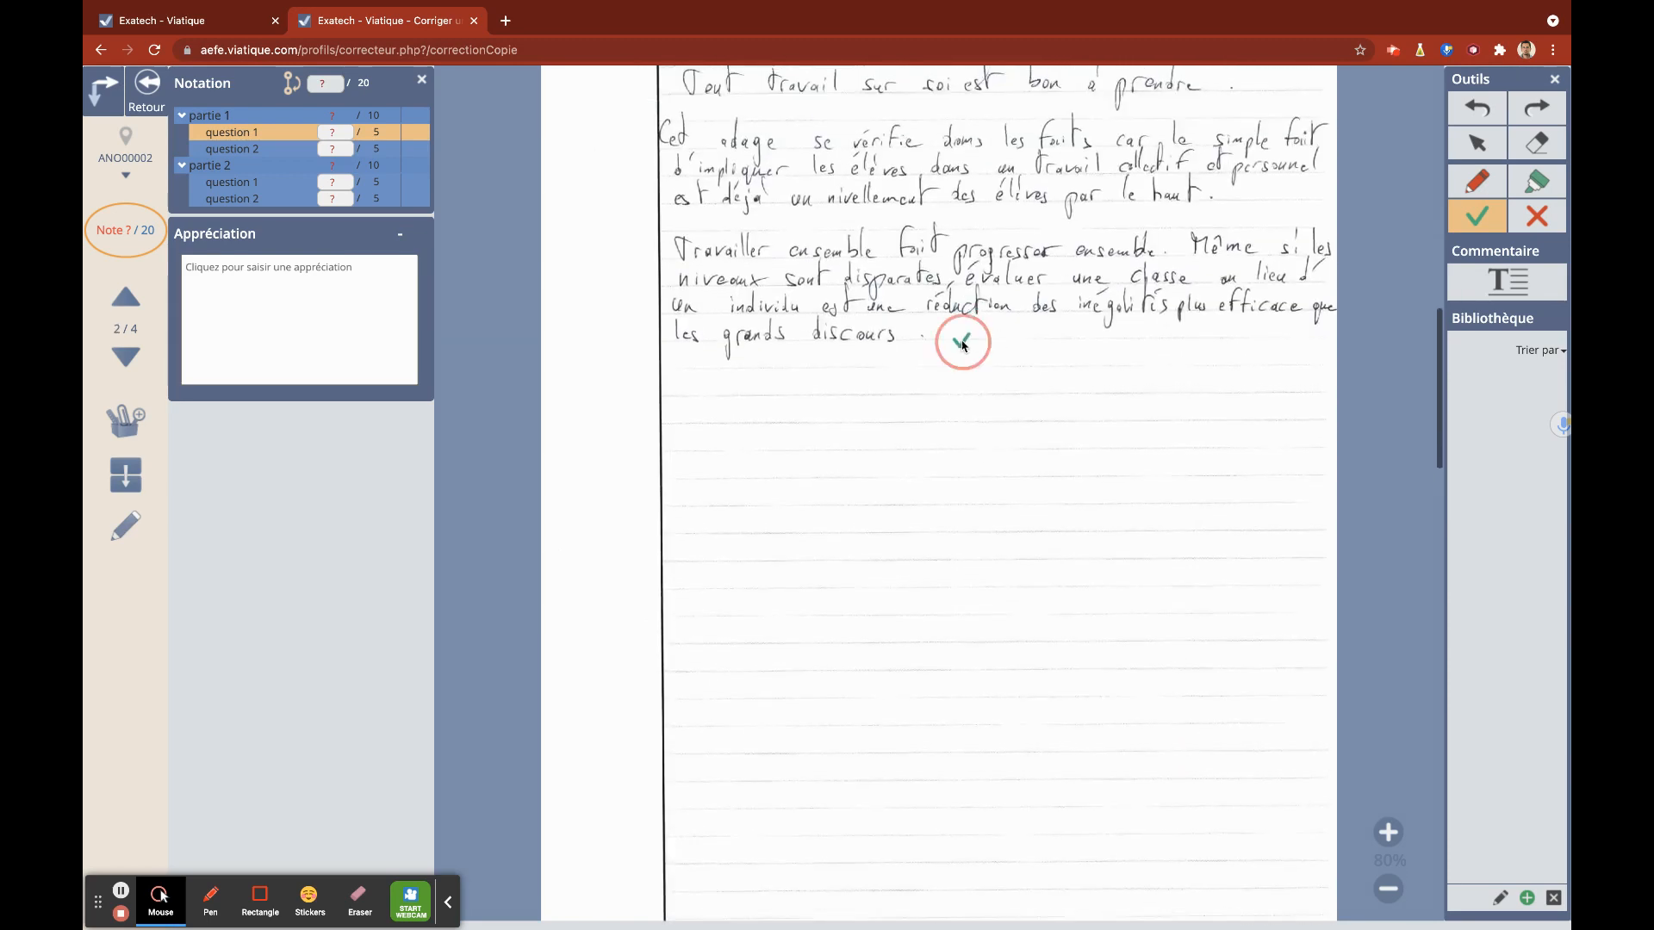
pyautogui.click(962, 347)
pyautogui.scroll(7, 962, 346)
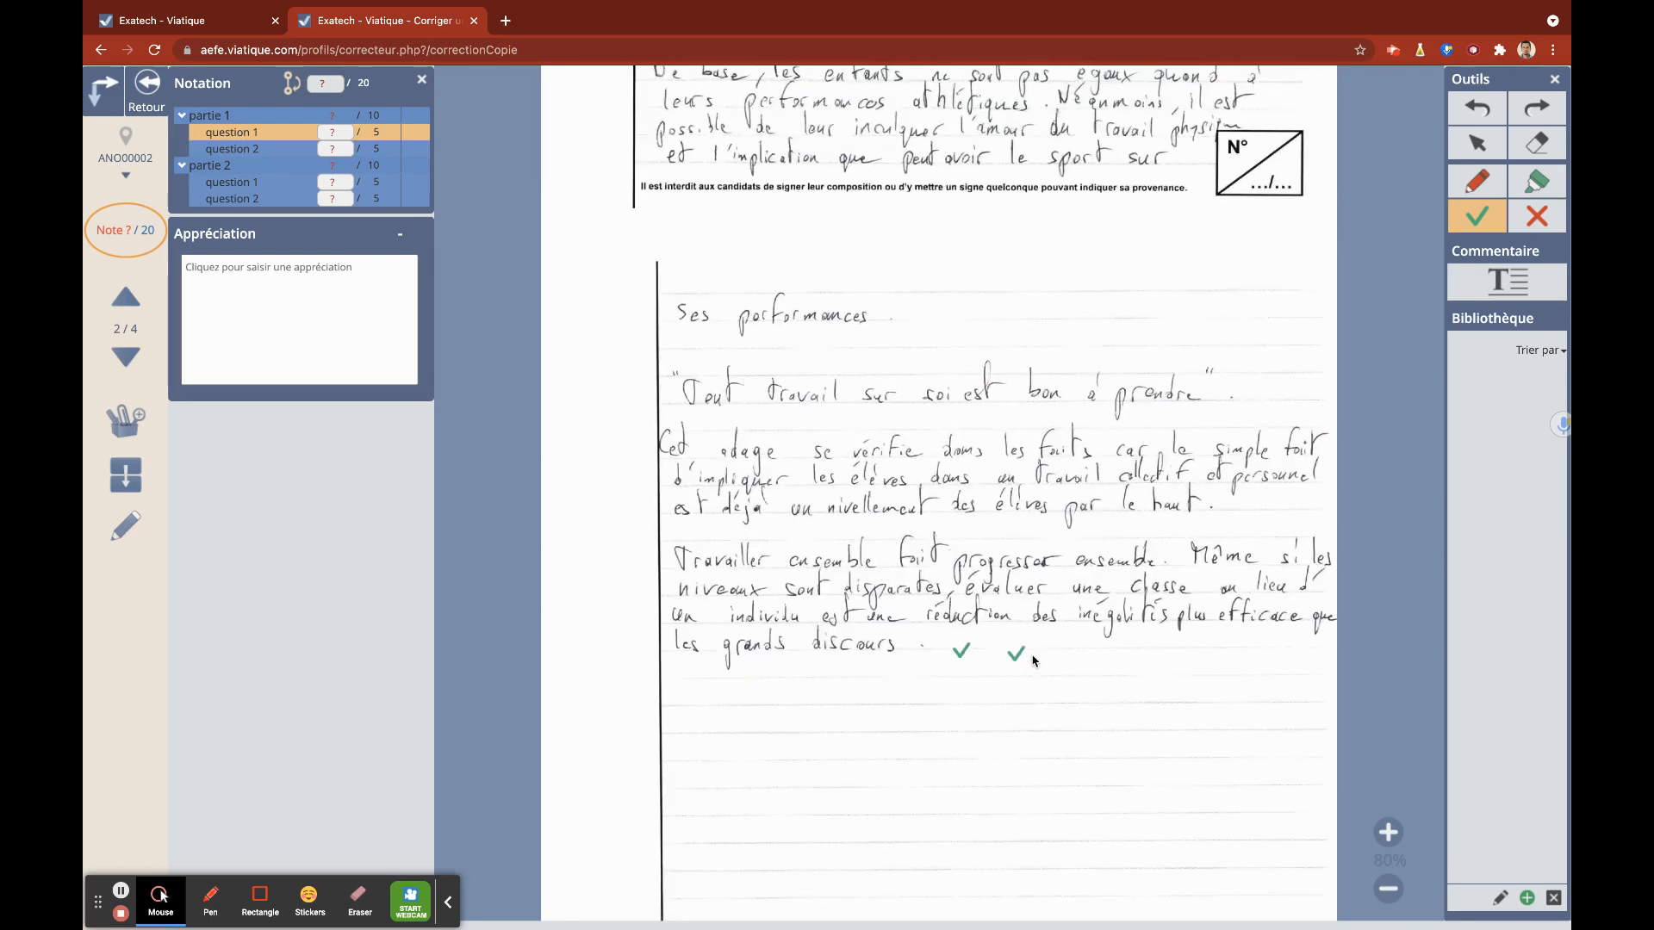
pyautogui.scroll(-4, 1039, 687)
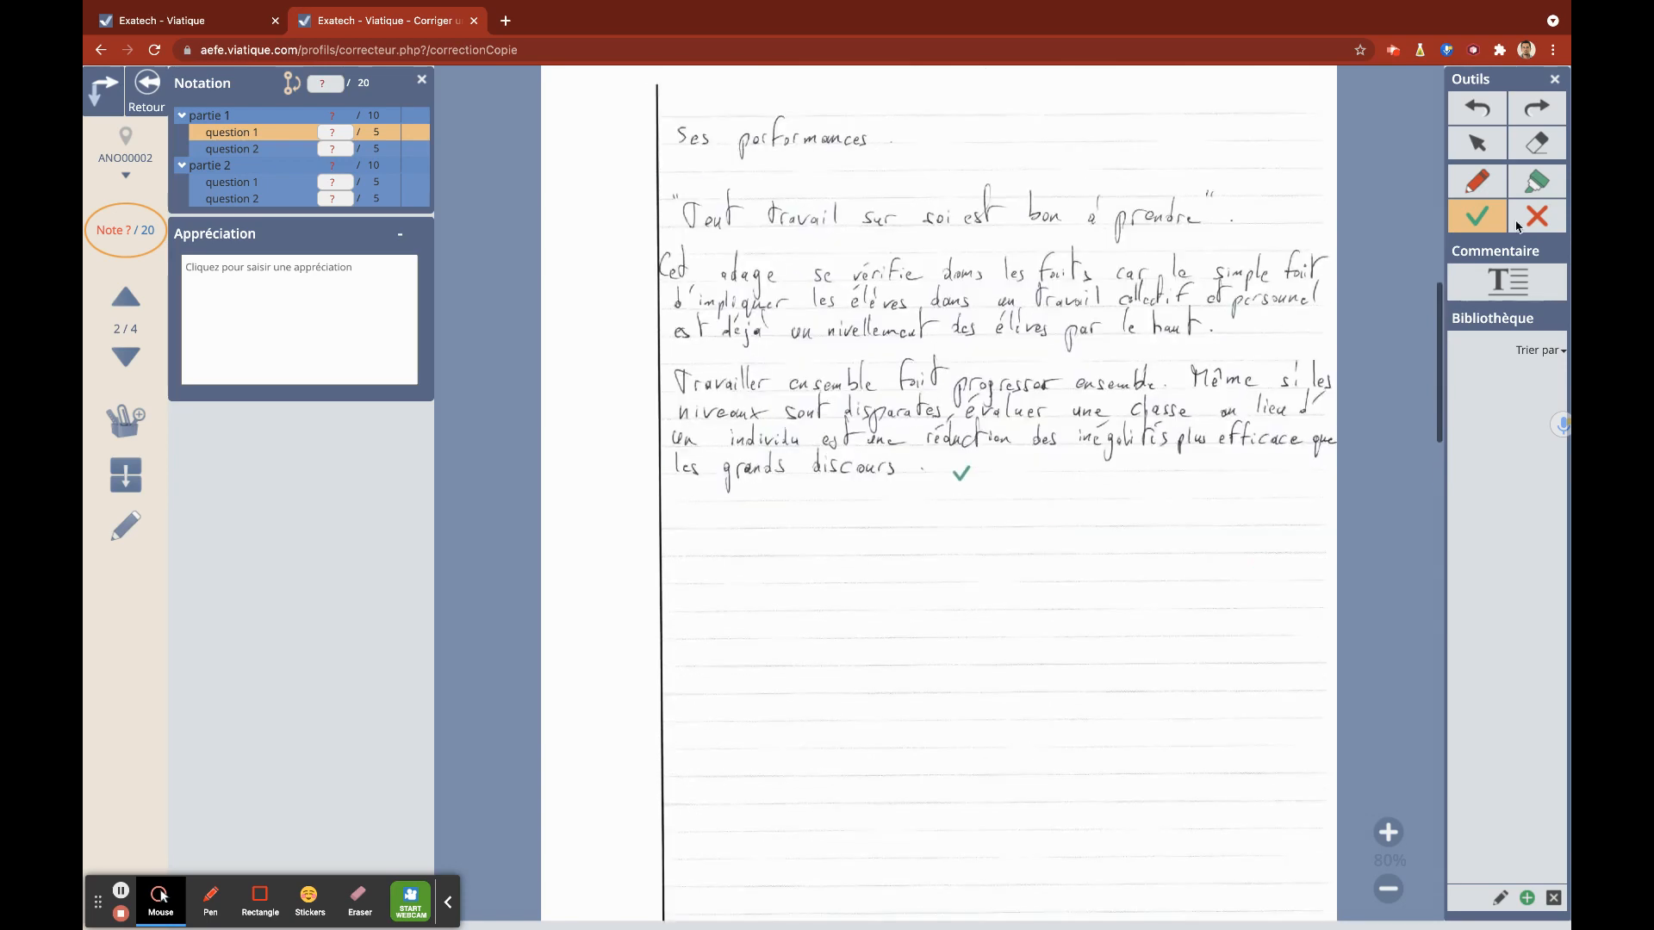
# Step: Place red crosses after "les grands discours" and in the margin beside the "Depuis la fin", "disciplines dites" and "Le professeur d'EPS" lines
pyautogui.click(1549, 222)
pyautogui.click(1016, 480)
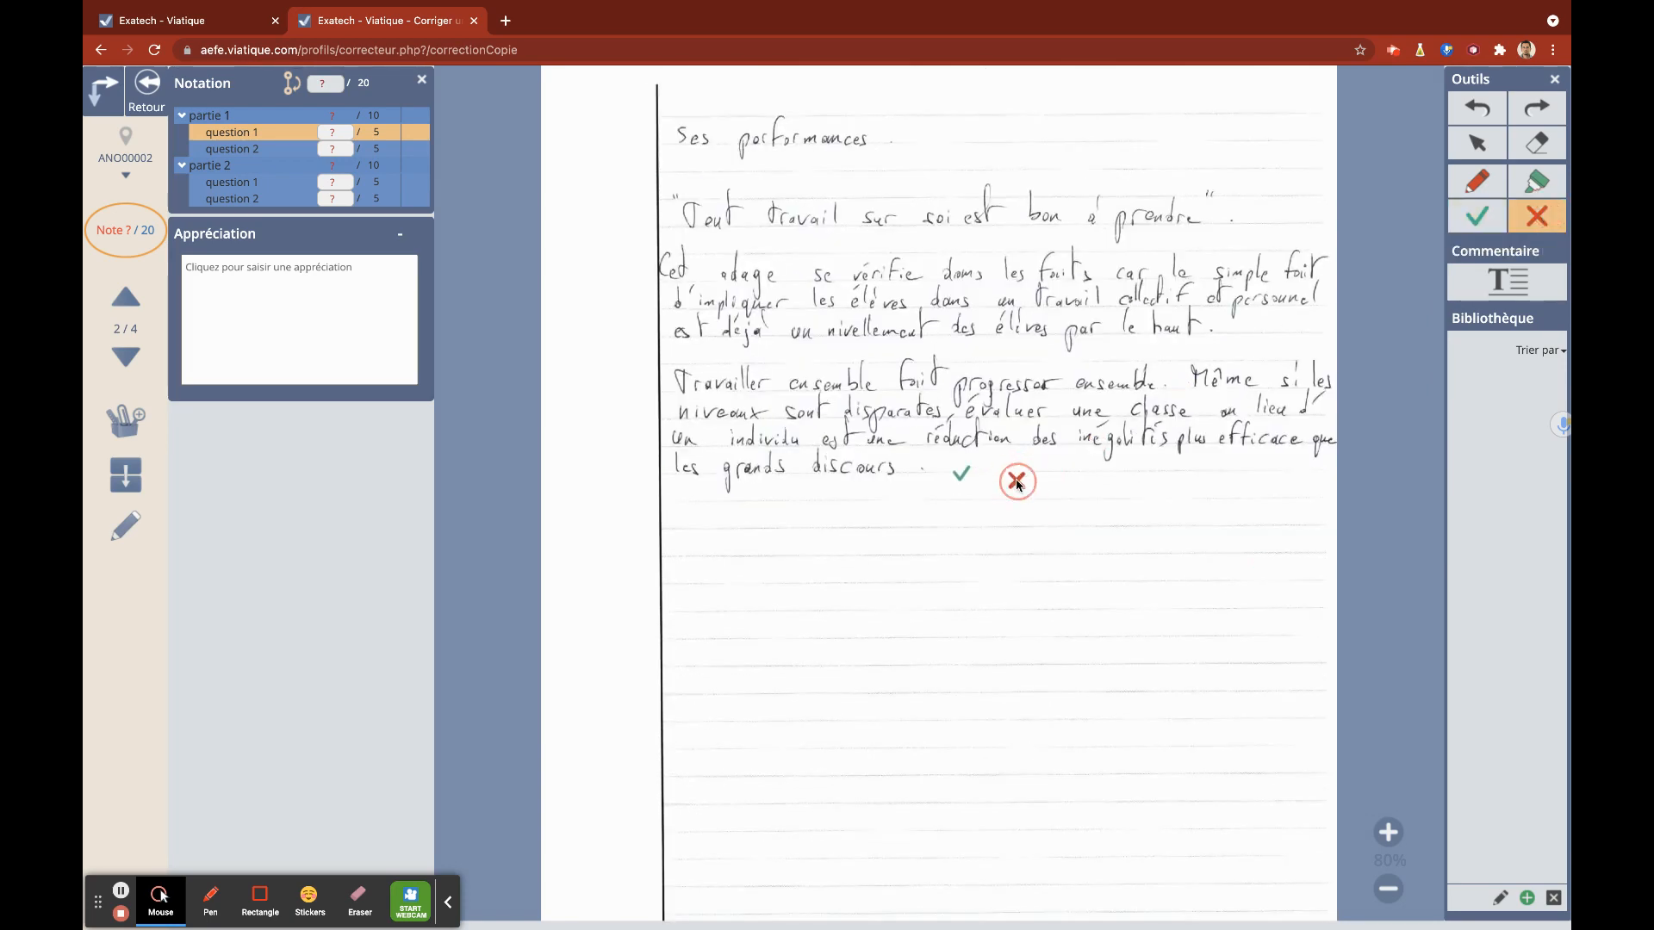
pyautogui.scroll(7, 1017, 482)
pyautogui.scroll(7, 1016, 485)
pyautogui.click(618, 420)
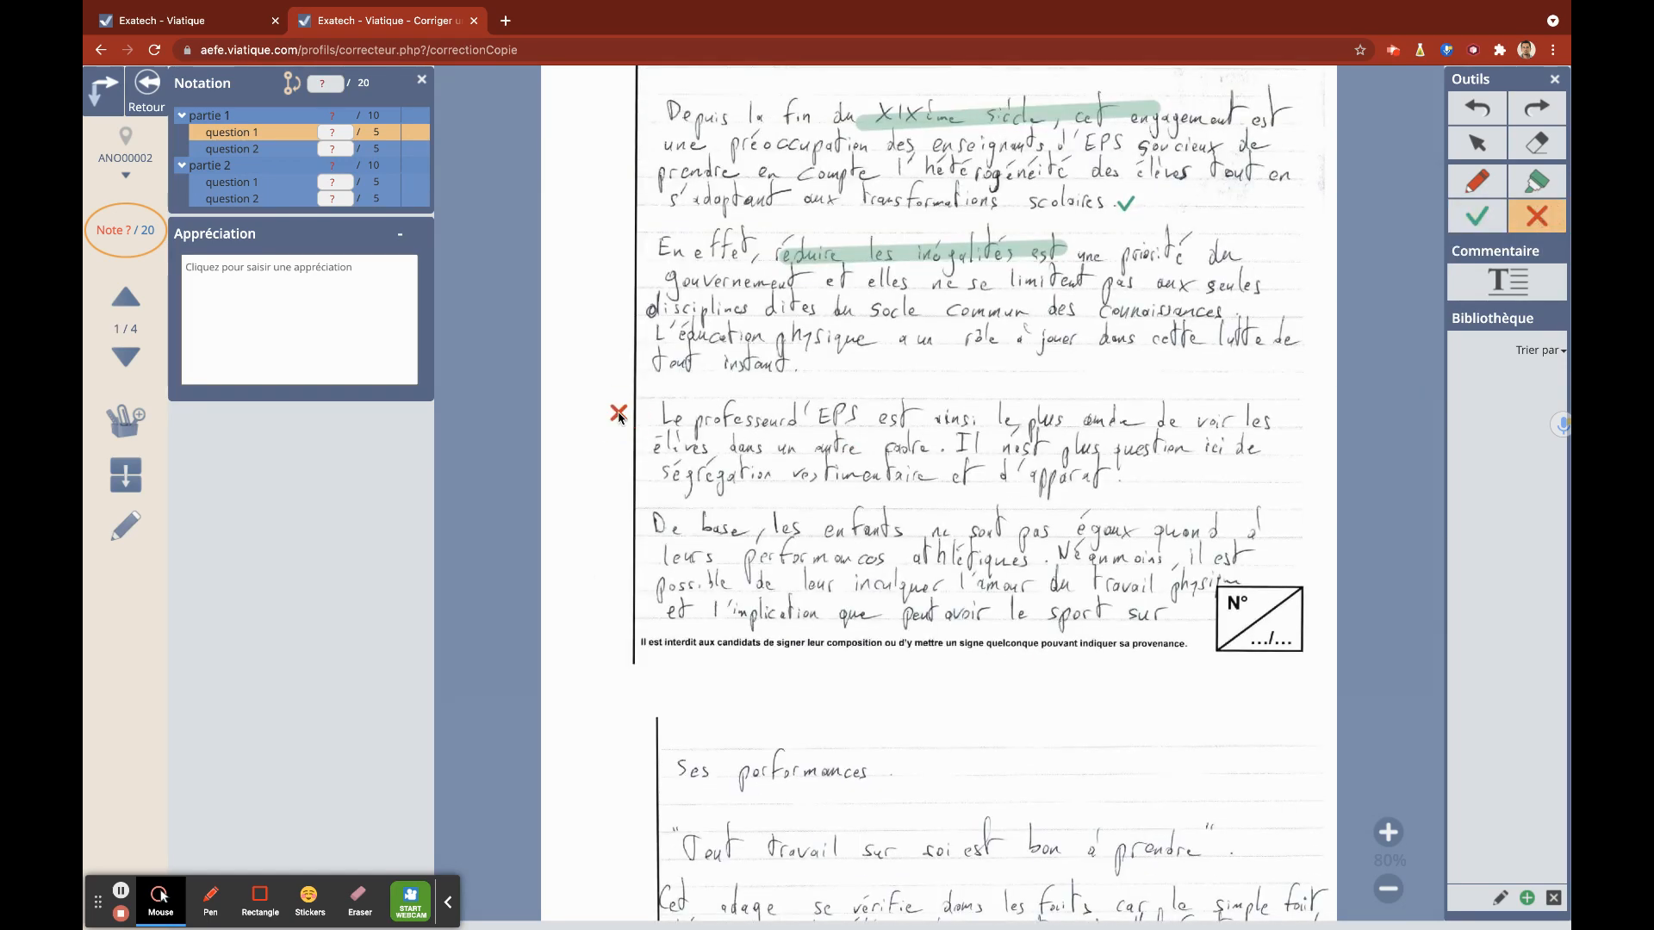
pyautogui.scroll(1, 618, 419)
pyautogui.scroll(1, 619, 420)
pyautogui.click(616, 407)
pyautogui.click(621, 204)
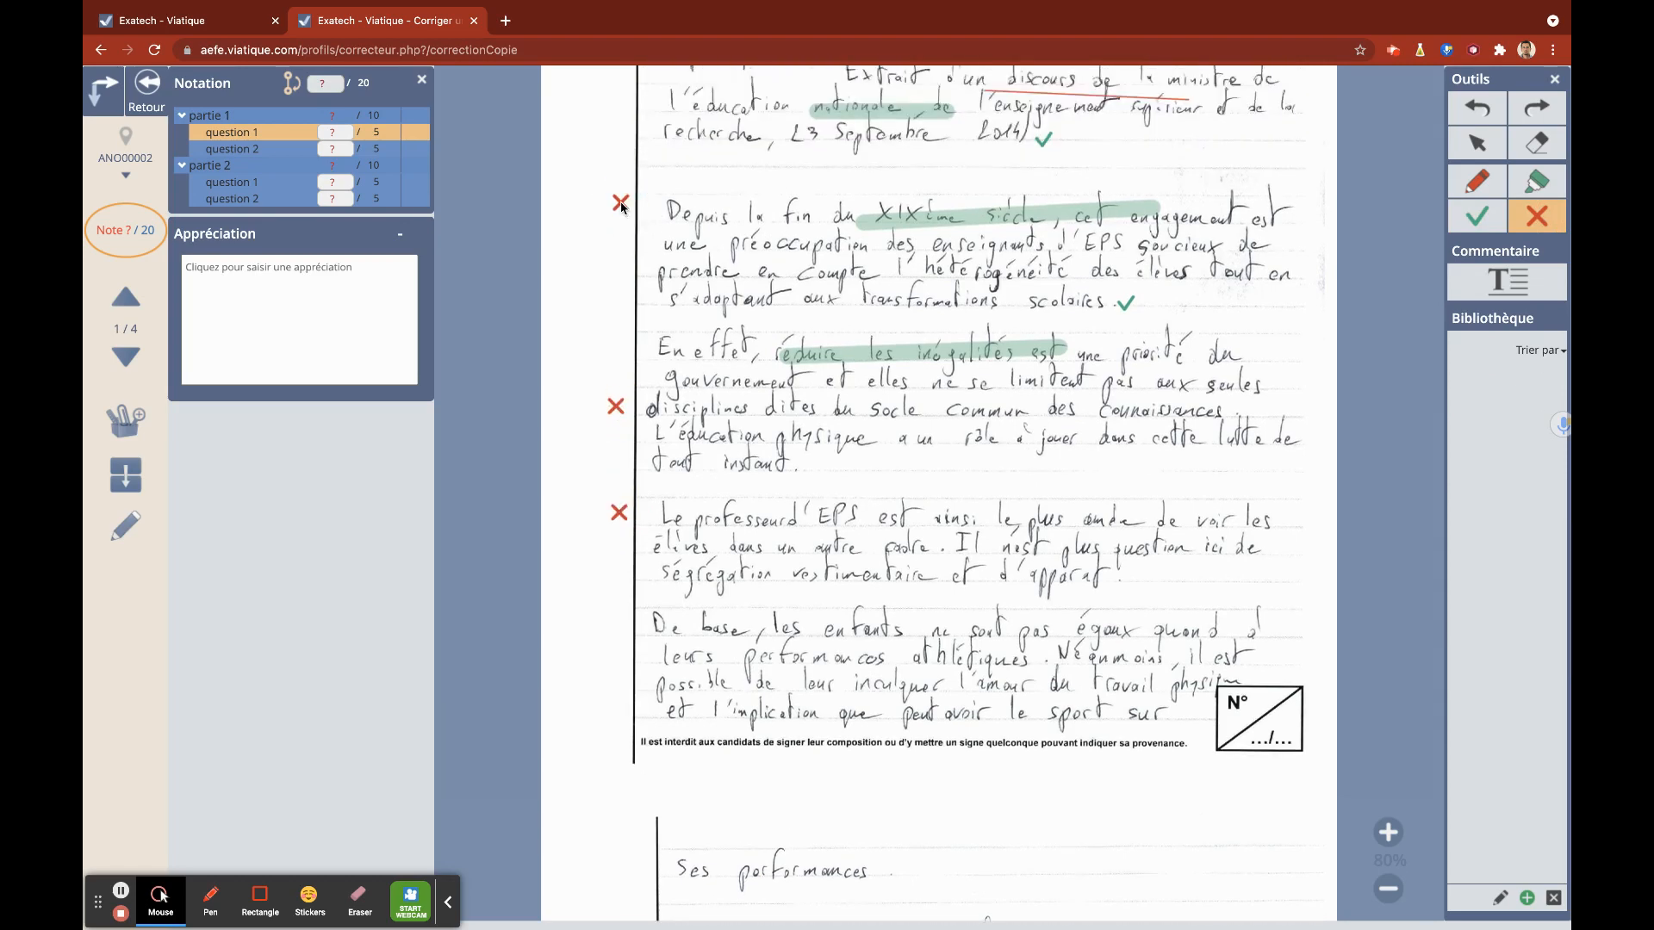
# Step: Erase page 1's green highlights, the red line at "eux qui ont le plus besoin", and the upper check mark and two upper crosses
pyautogui.scroll(8, 1105, 846)
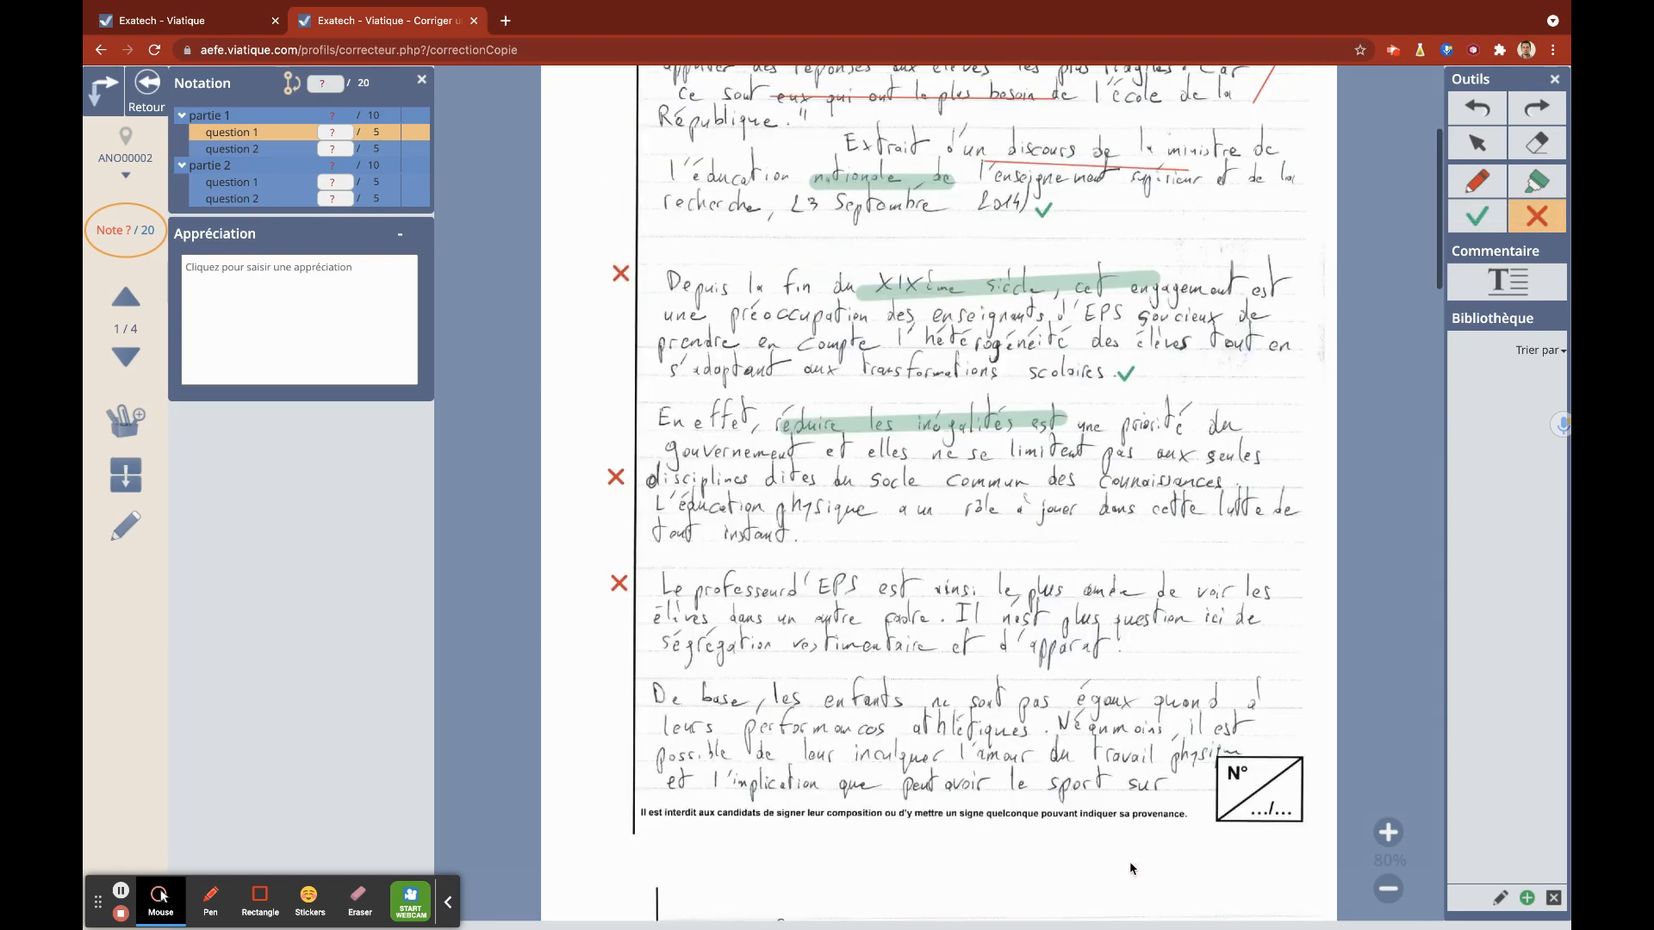
pyautogui.click(1537, 143)
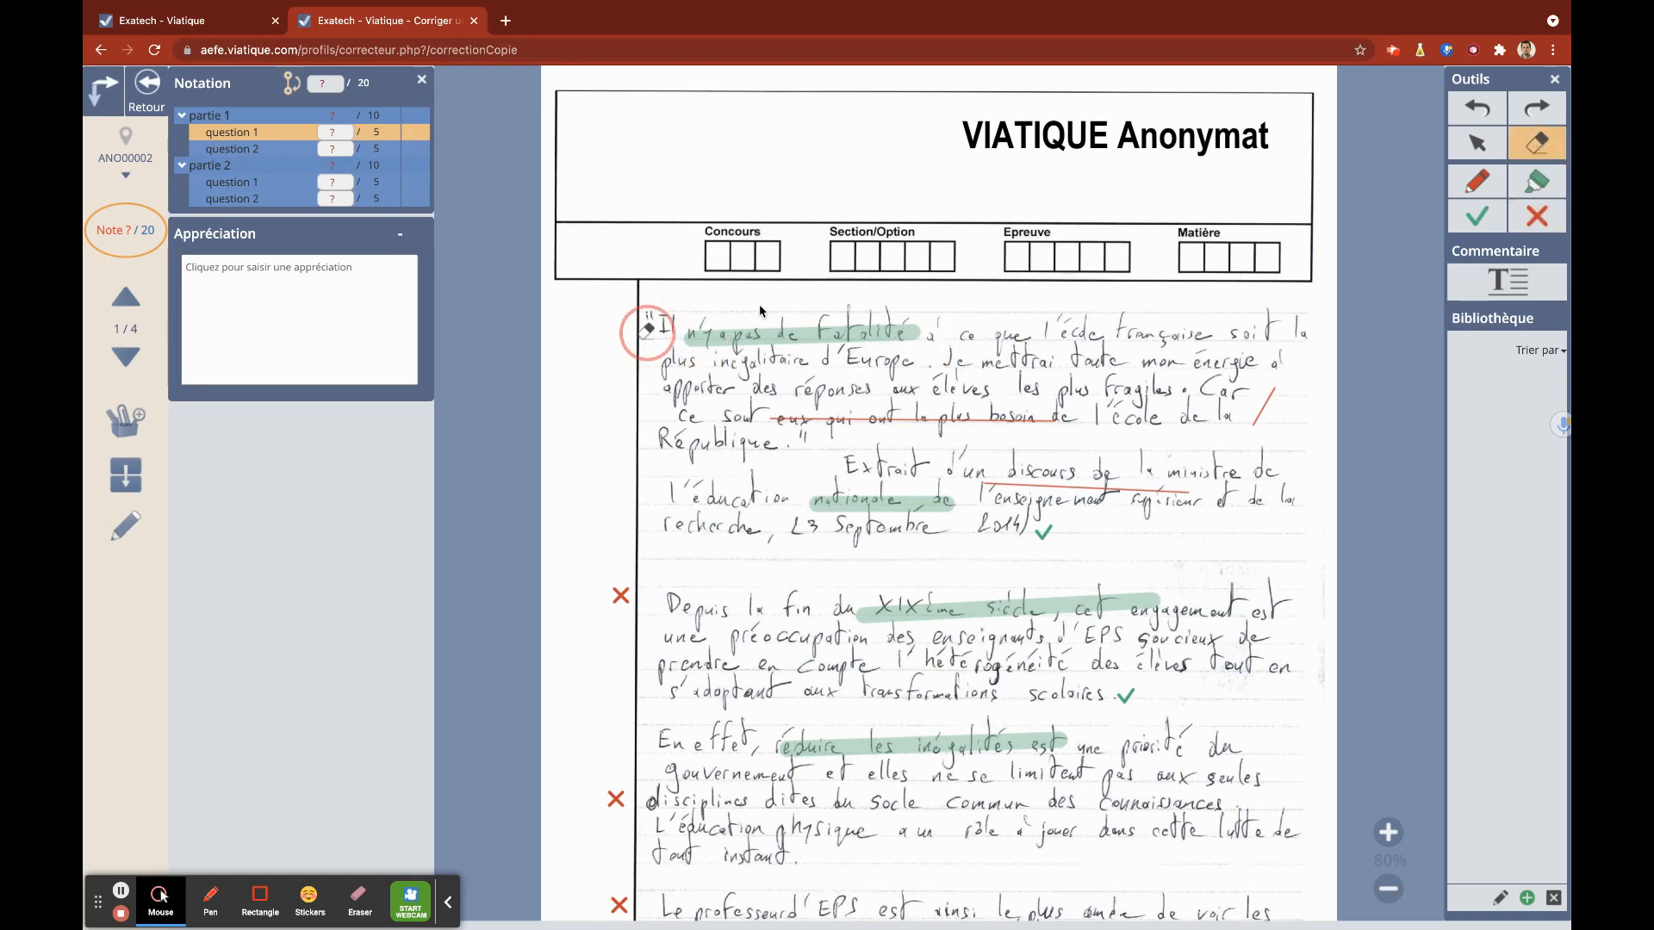
pyautogui.click(802, 338)
pyautogui.click(879, 488)
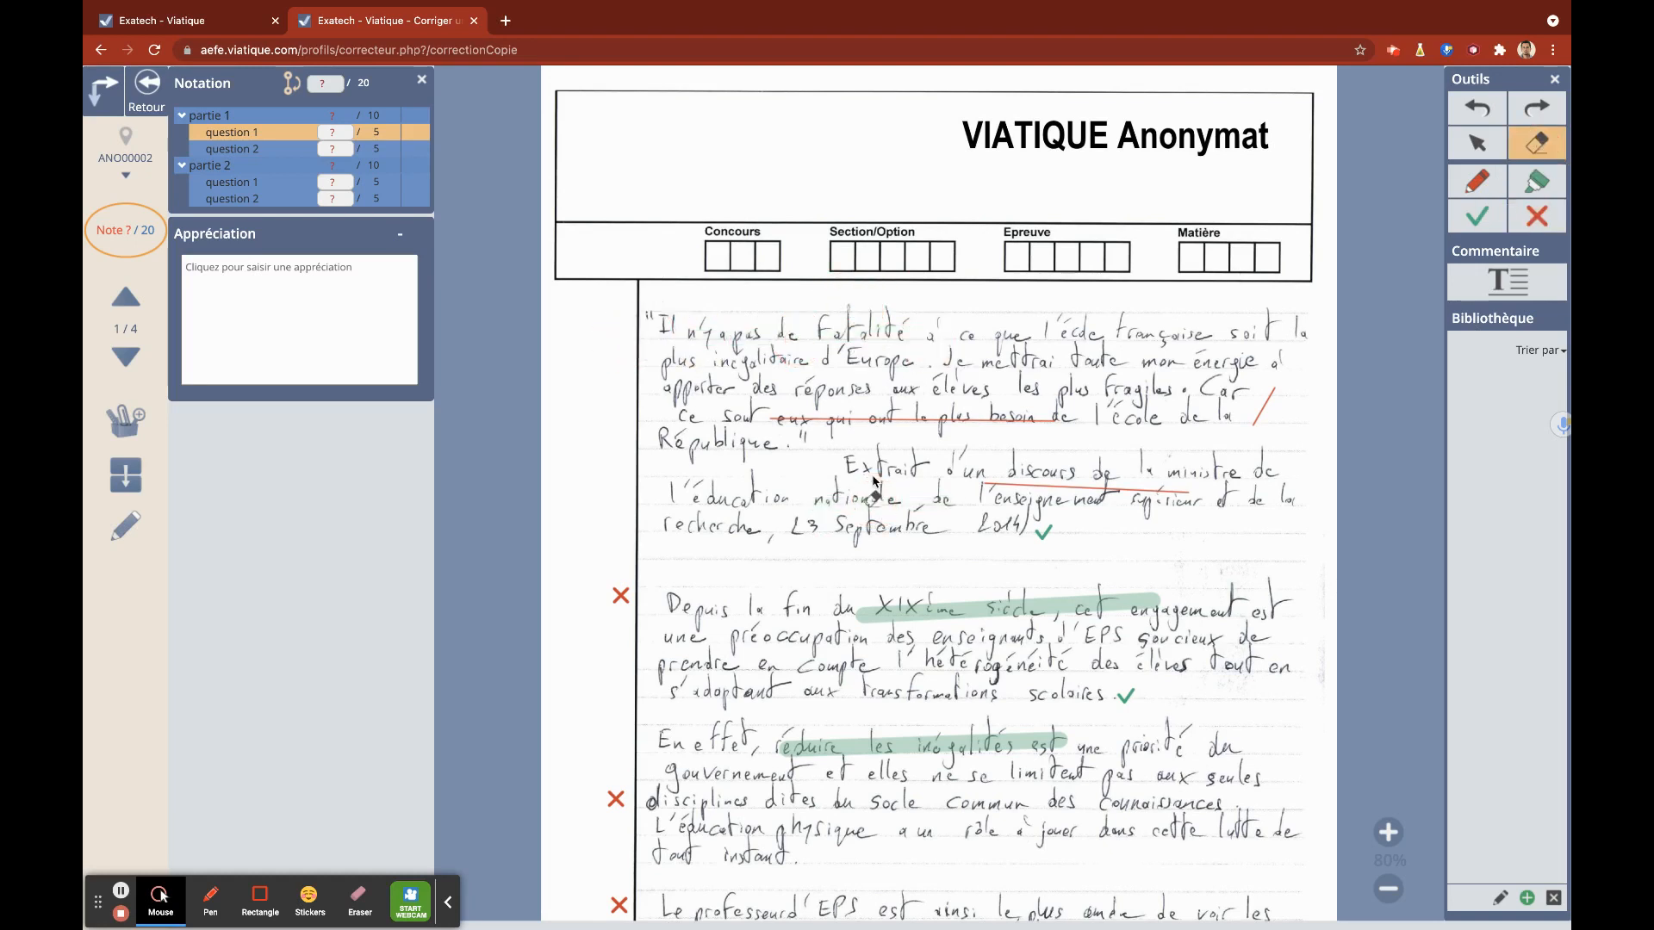
pyautogui.click(875, 420)
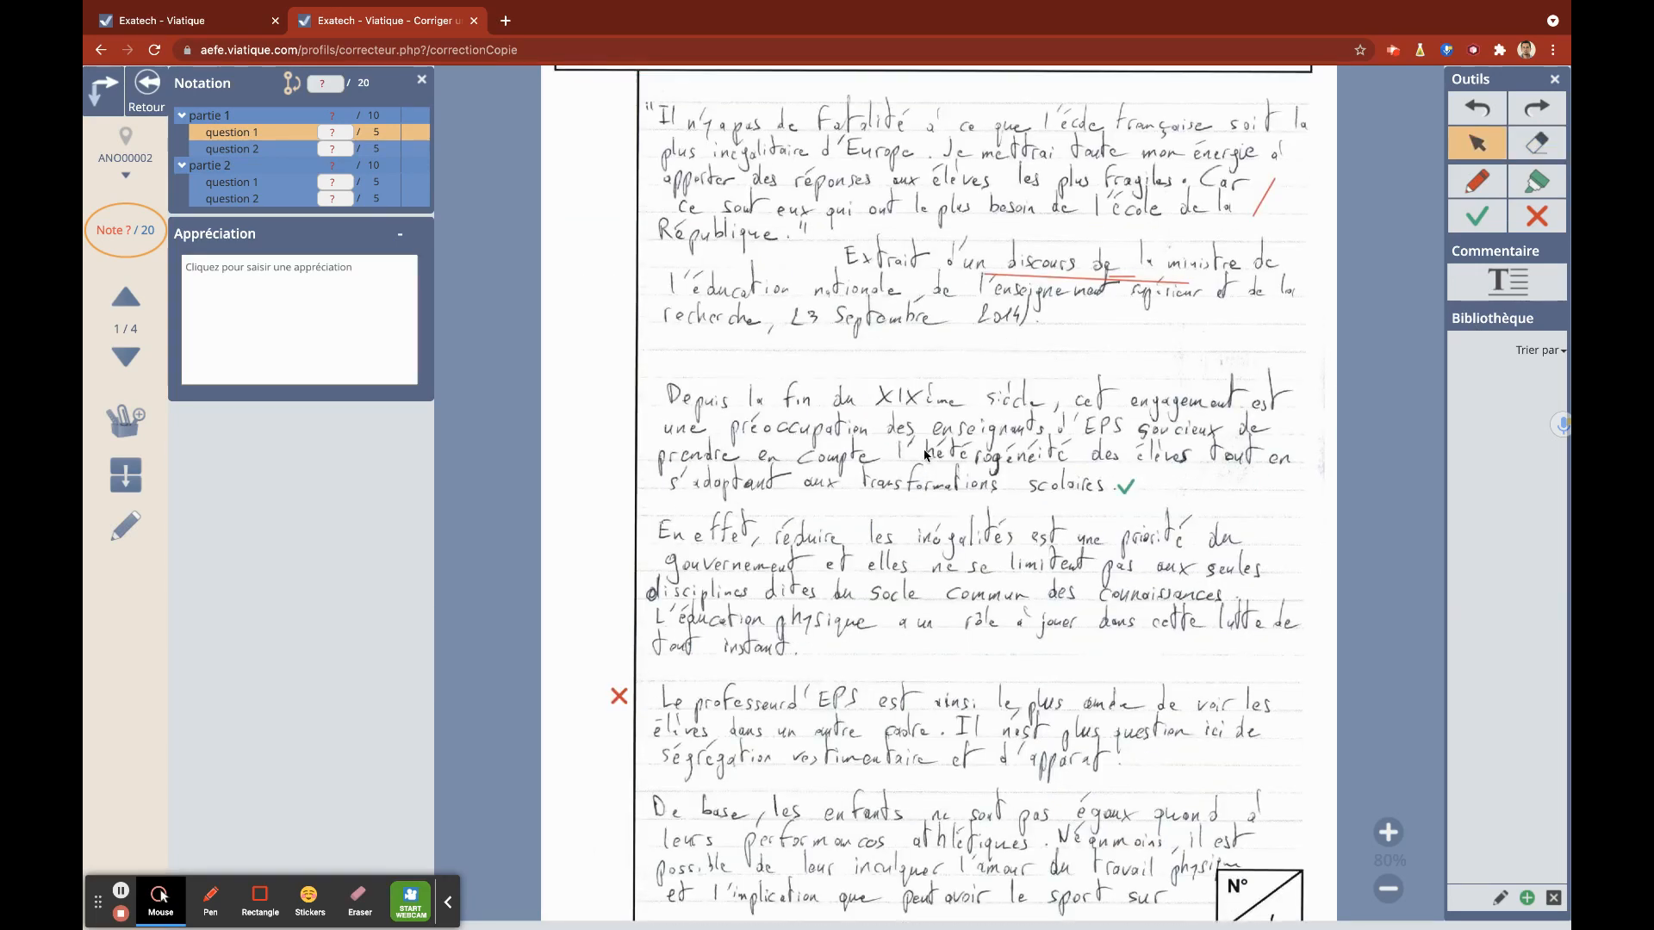
# Step: Undo the erasures and all earlier pencil, highlighter, check mark and cross annotations until the copy is free of markings
pyautogui.scroll(2, 925, 452)
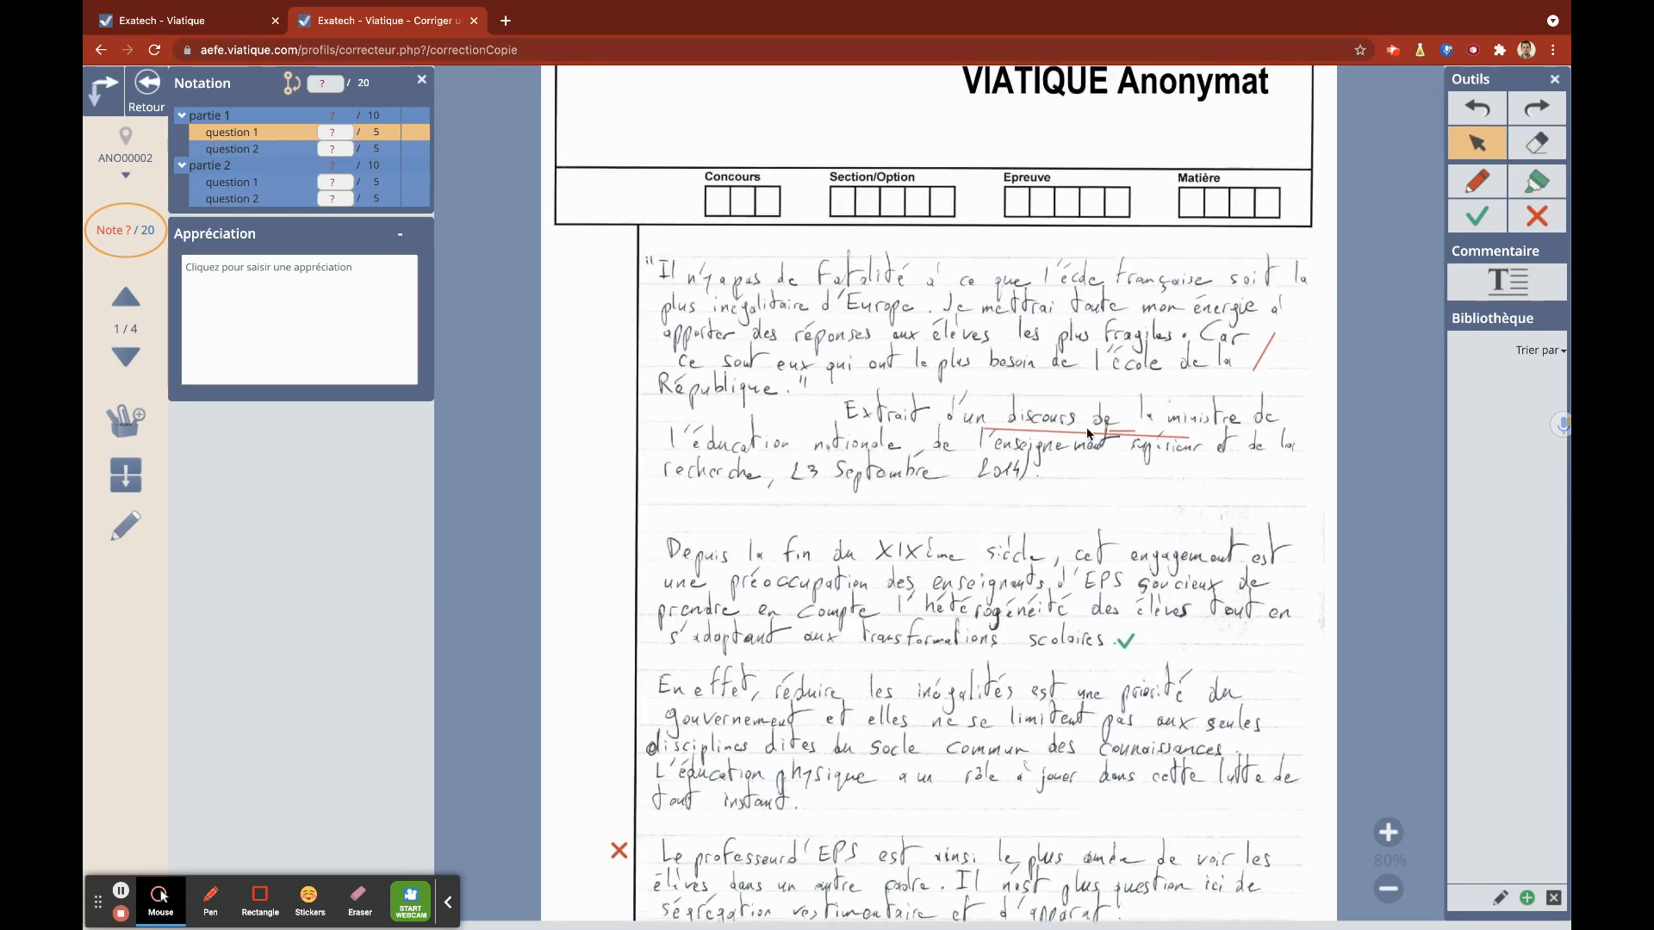
pyautogui.click(1478, 113)
pyautogui.click(1479, 113)
pyautogui.click(1478, 113)
pyautogui.click(1478, 113)
pyautogui.click(1479, 113)
pyautogui.click(1478, 113)
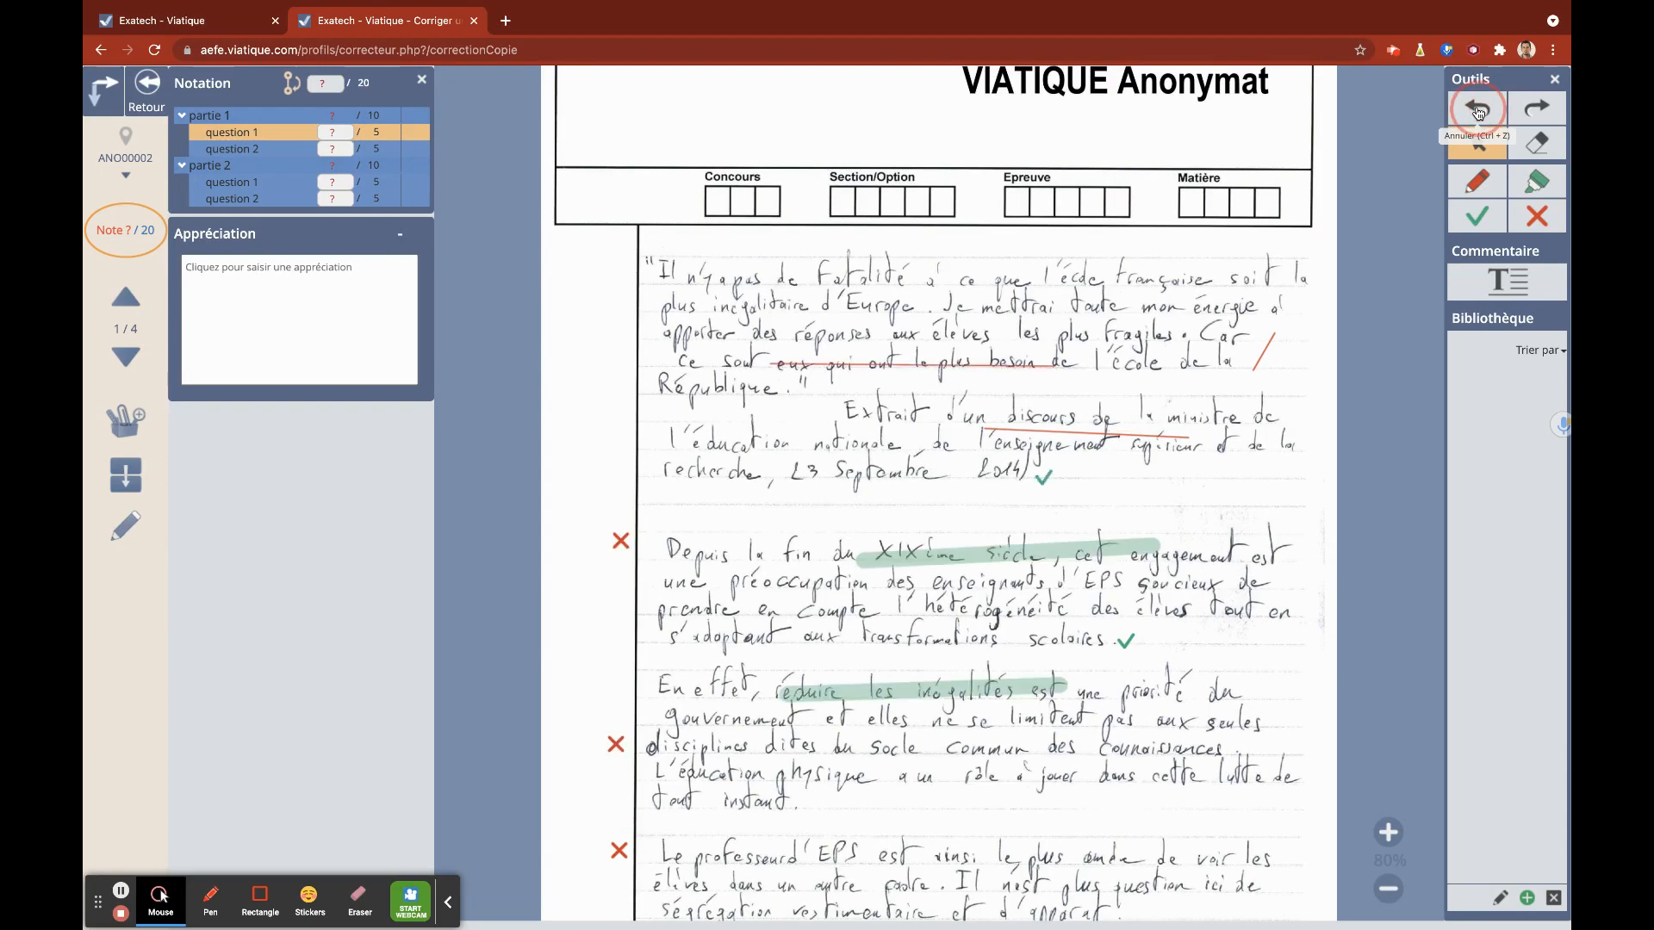
pyautogui.click(1478, 113)
pyautogui.click(1479, 113)
pyautogui.click(1478, 113)
pyautogui.click(1478, 113)
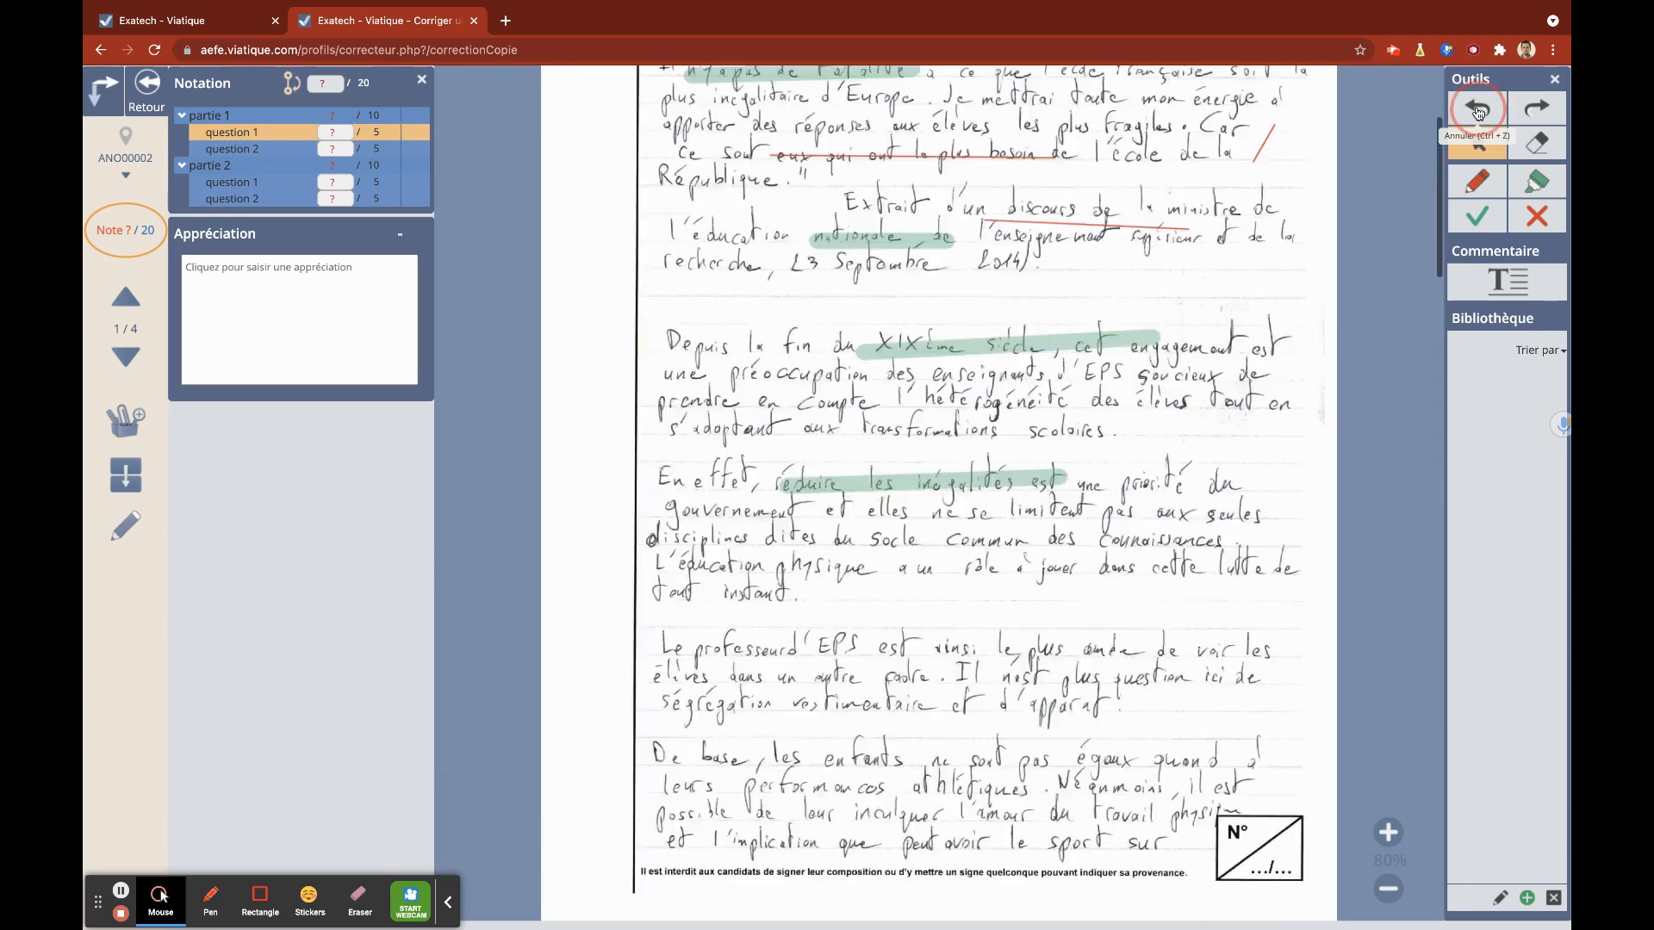
pyautogui.click(1478, 113)
pyautogui.click(1478, 113)
pyautogui.click(1478, 112)
pyautogui.click(1478, 113)
pyautogui.click(1479, 113)
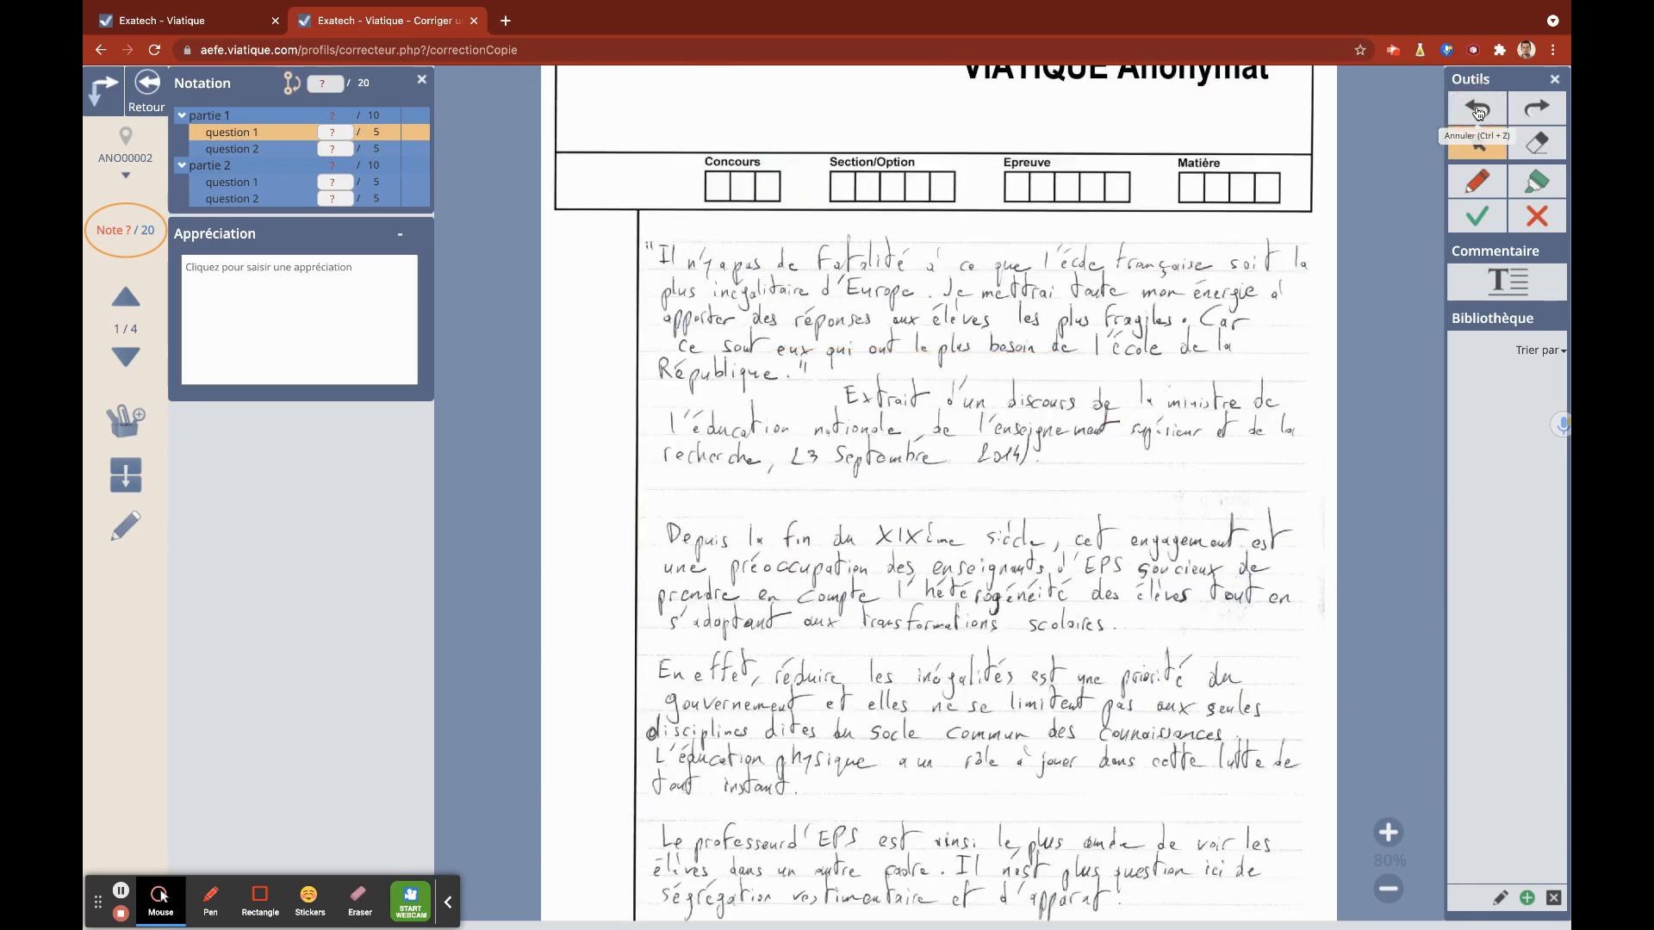
# Step: Add the comment "bonne citation" on page 2 and position it under the end of the quotation, below "prendre"
pyautogui.scroll(-5, 1075, 497)
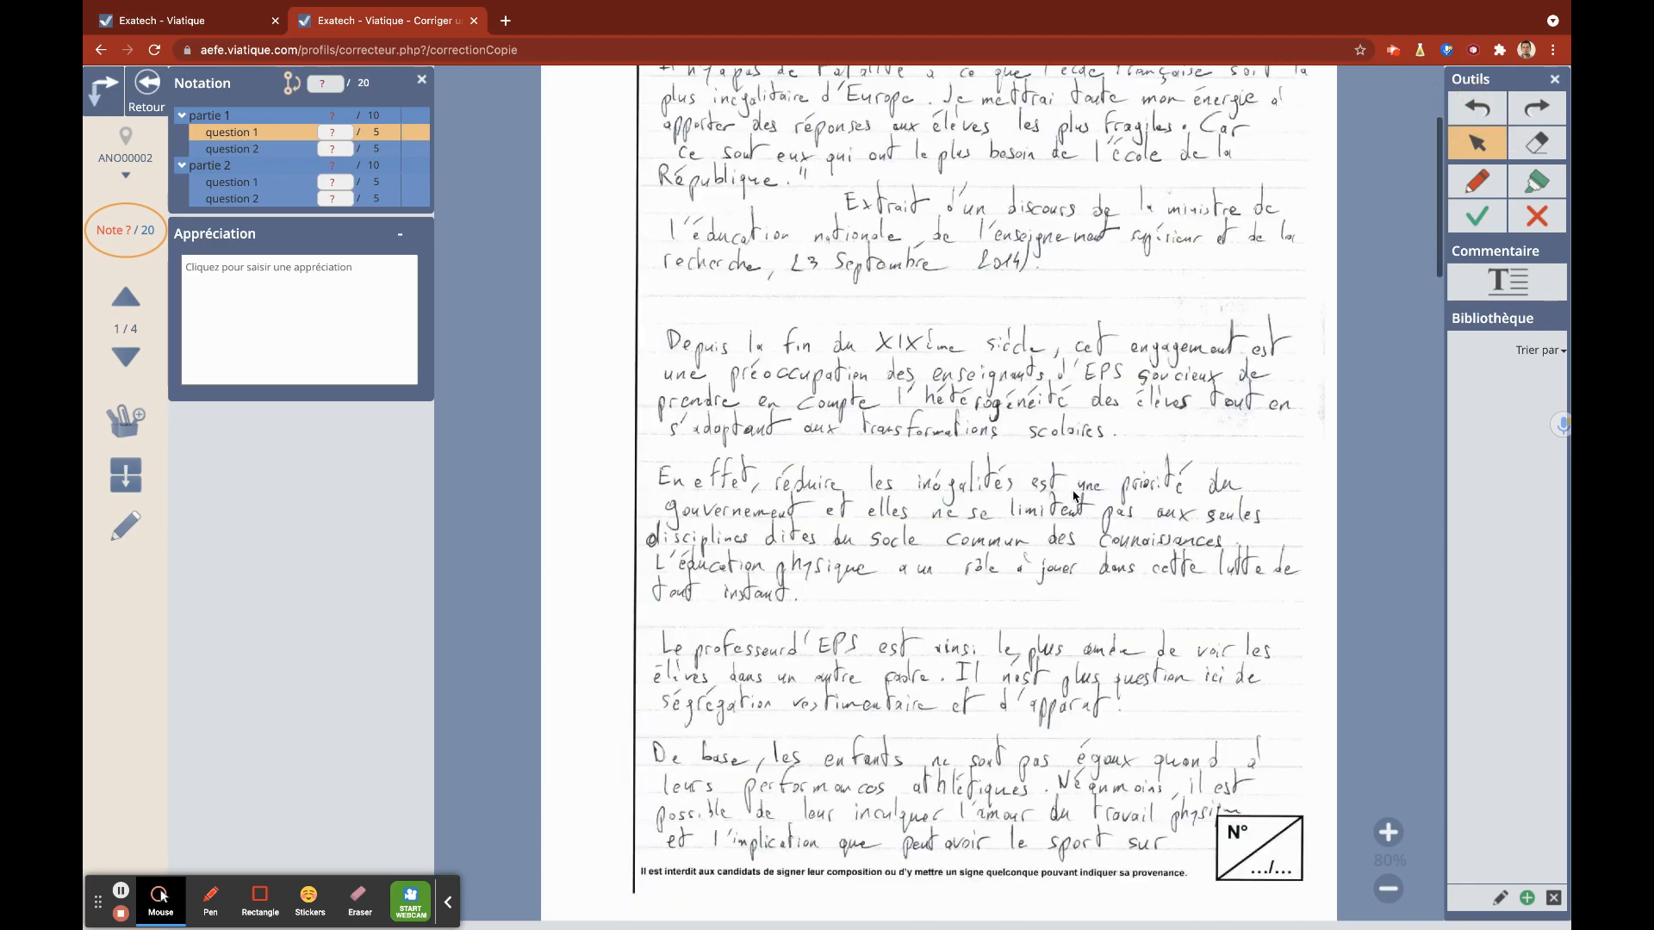
pyautogui.scroll(-4, 1075, 497)
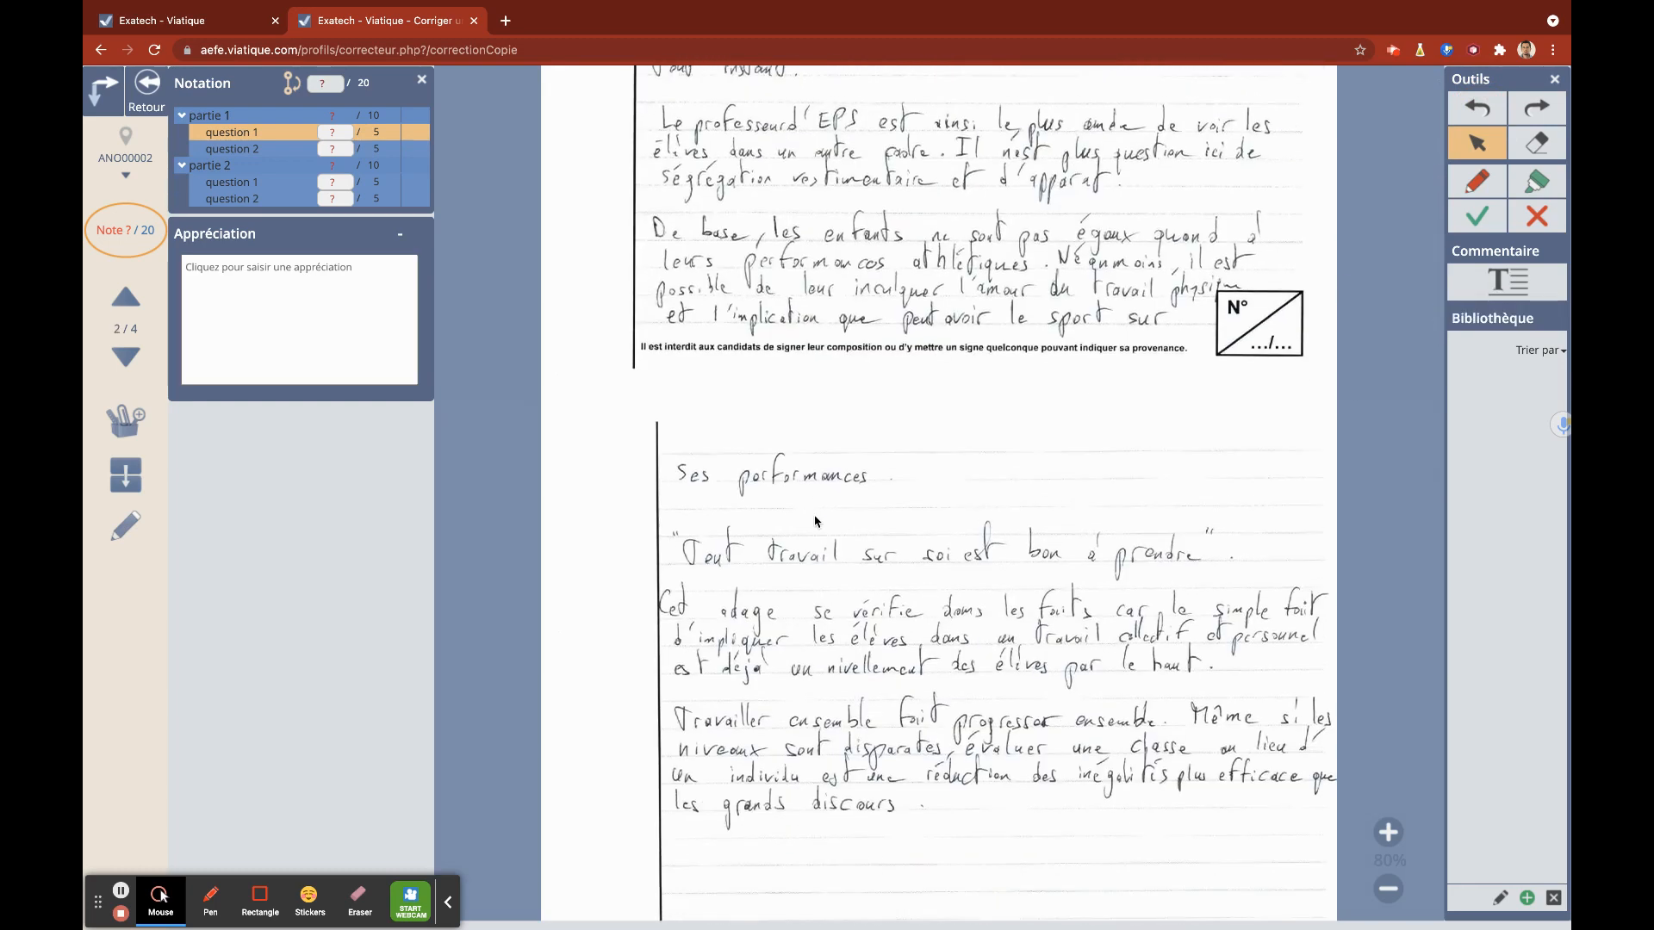
pyautogui.scroll(-1, 817, 523)
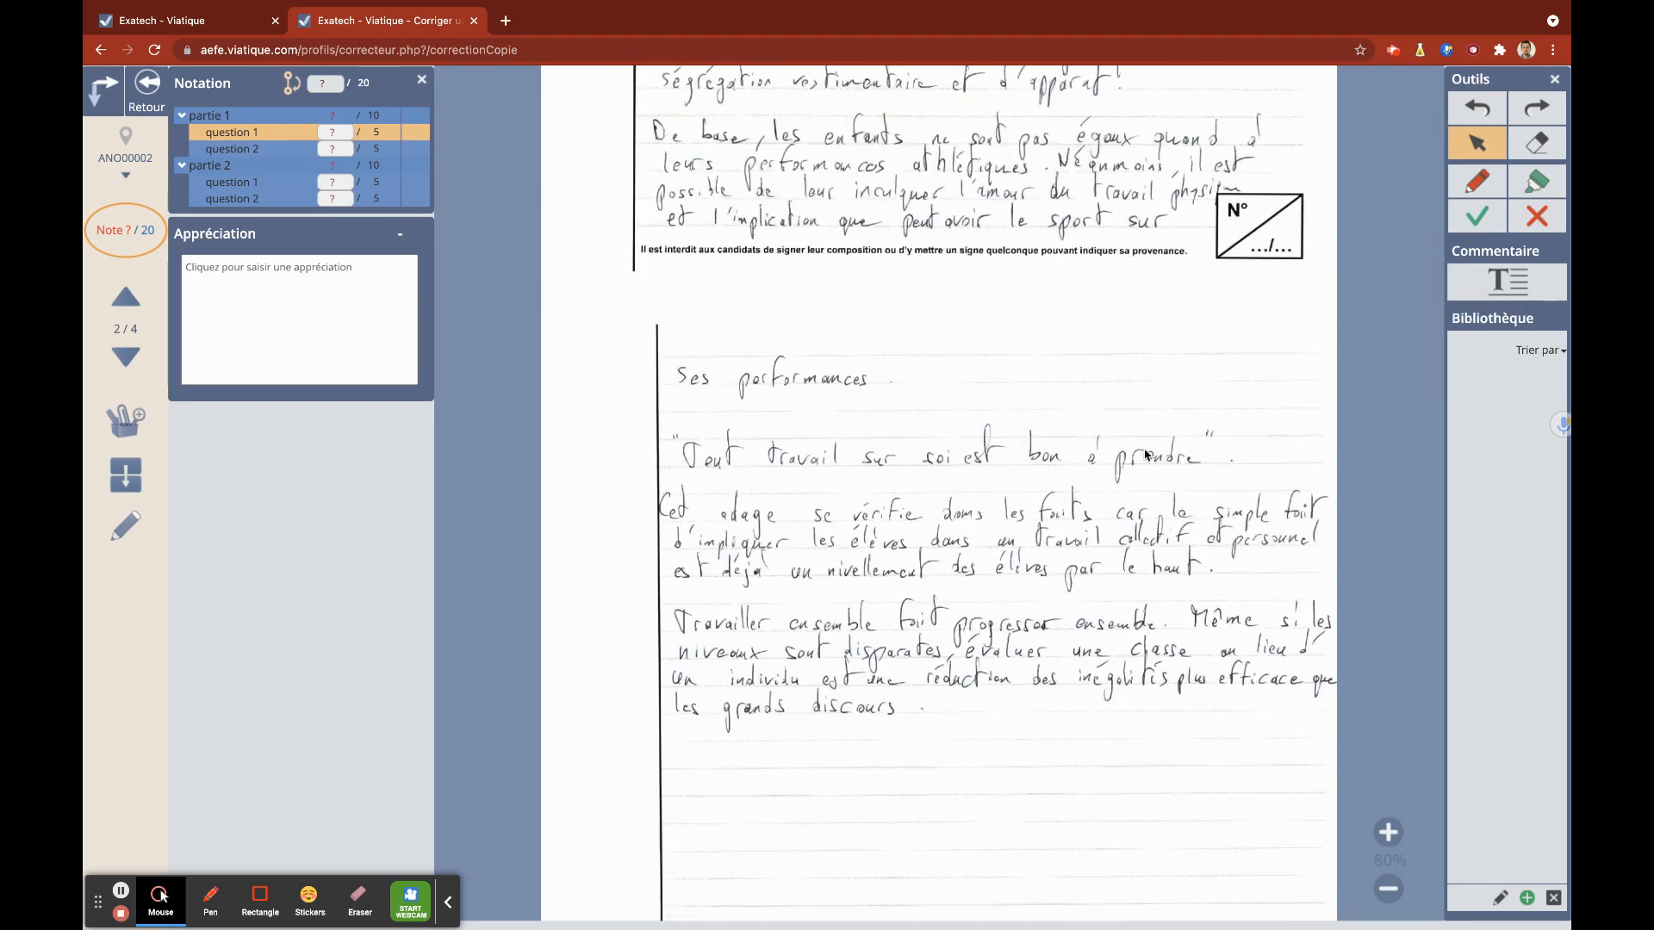
pyautogui.click(1505, 294)
pyautogui.click(759, 475)
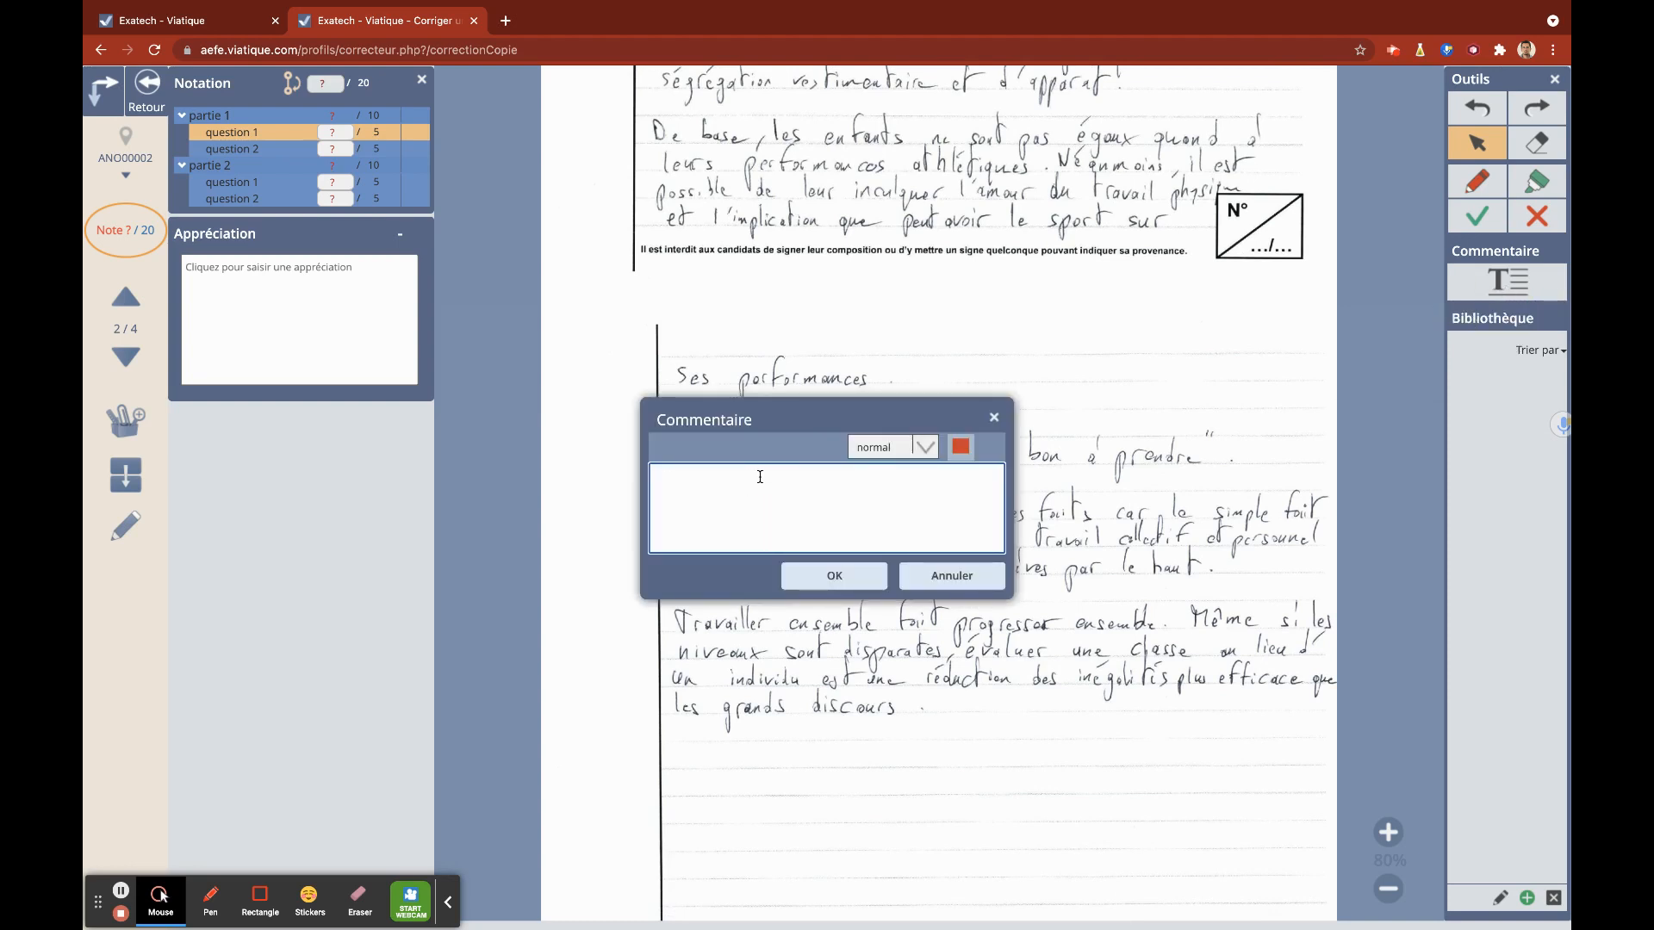
pyautogui.write('bonne citation')
pyautogui.click(832, 575)
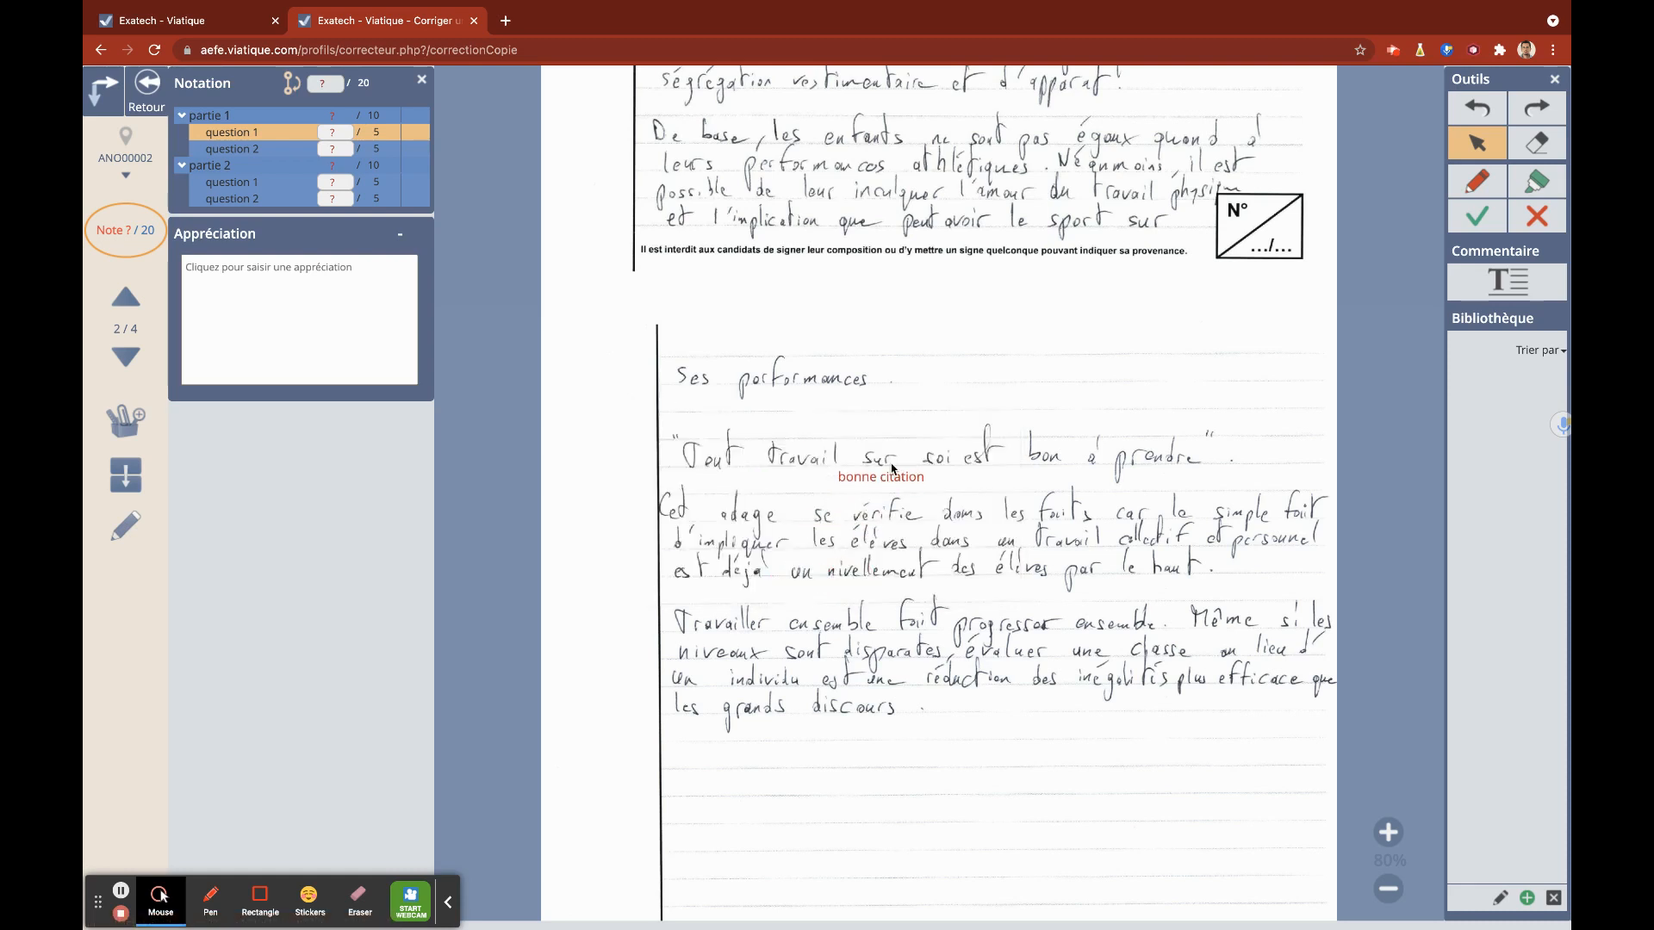
pyautogui.moveTo(893, 469); pyautogui.dragTo(1195, 479)
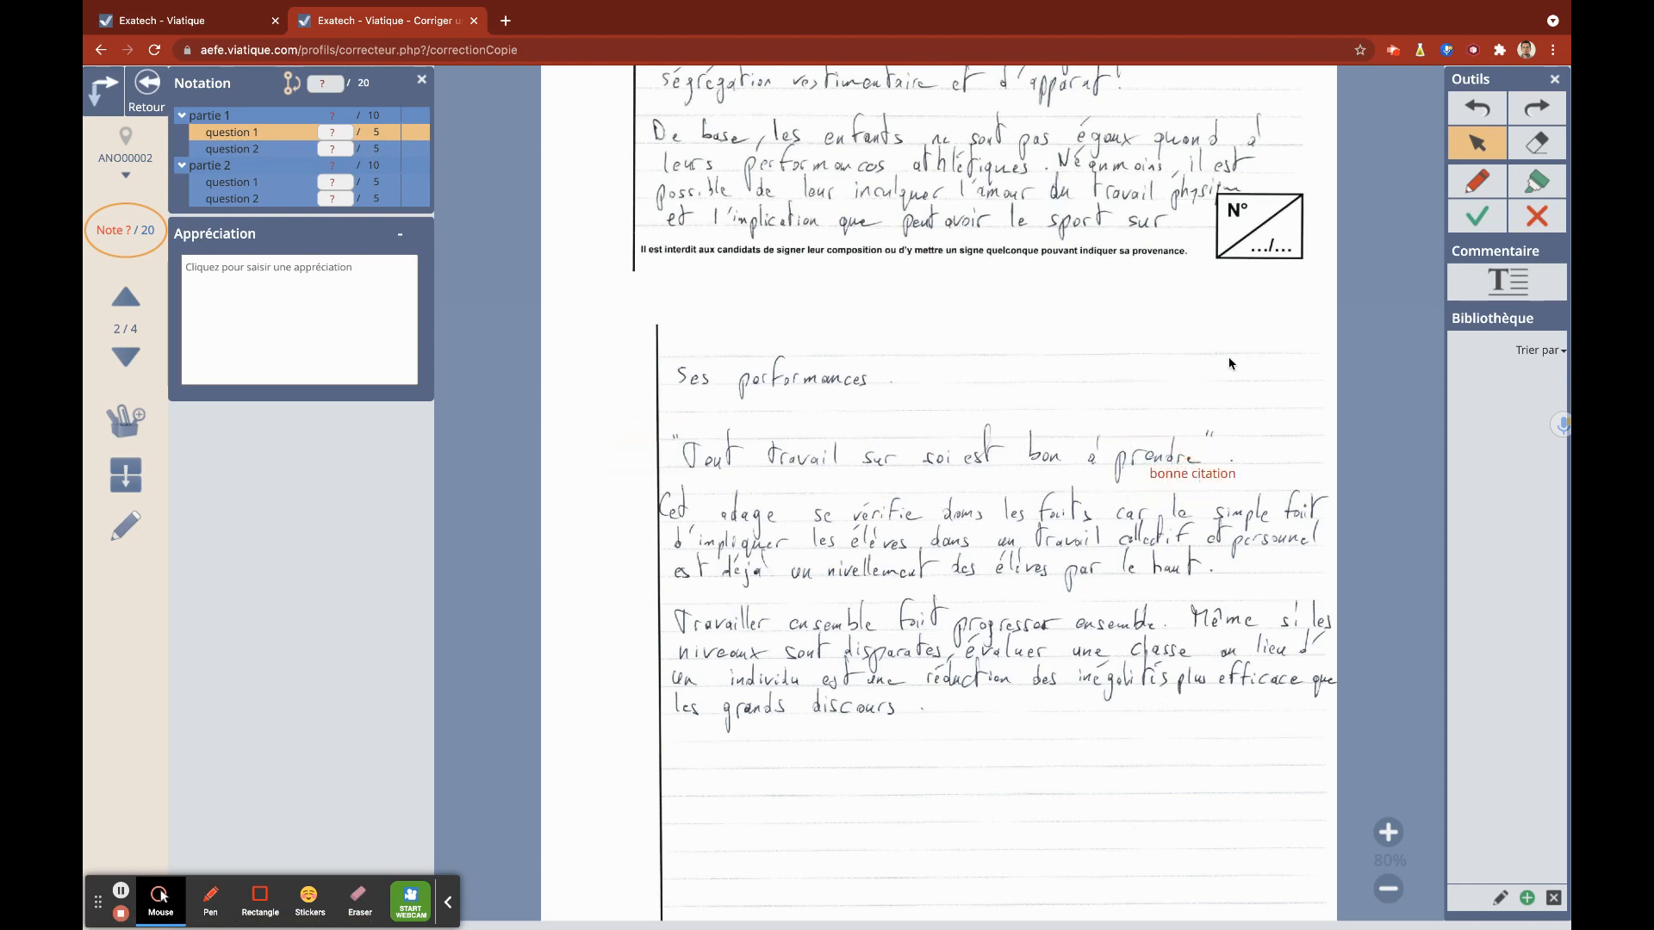
# Step: Add the comment "Tbien" on page 2 just after "les grands discours"
pyautogui.click(1485, 284)
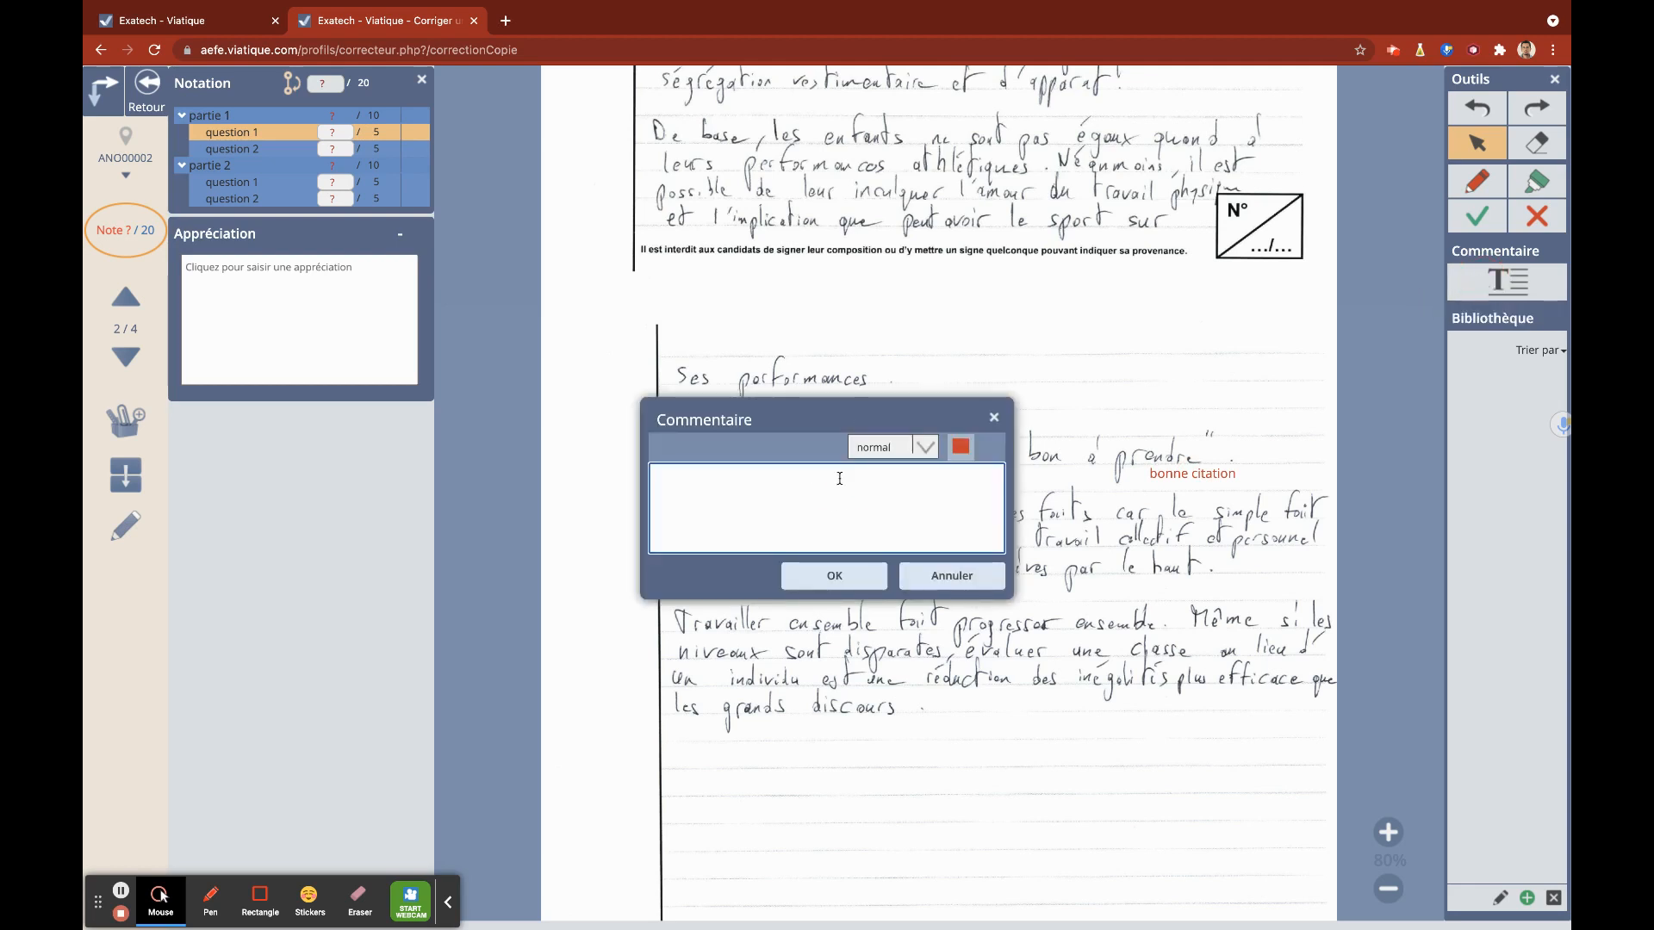
pyautogui.write('Tbien')
pyautogui.click(819, 574)
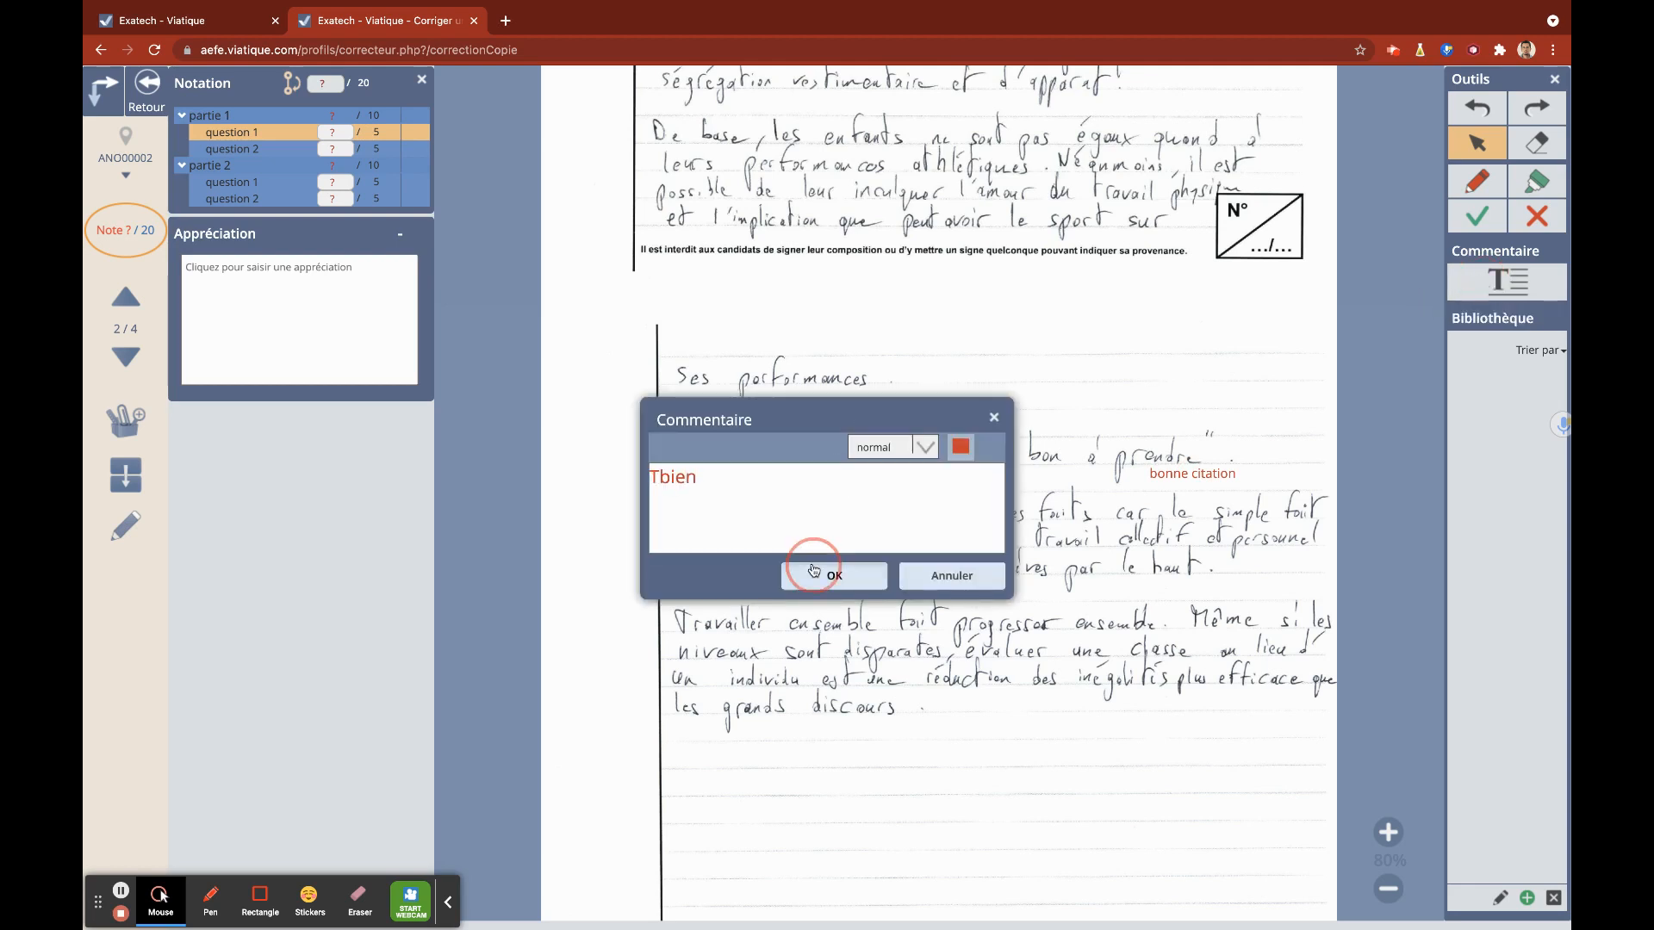
pyautogui.click(948, 715)
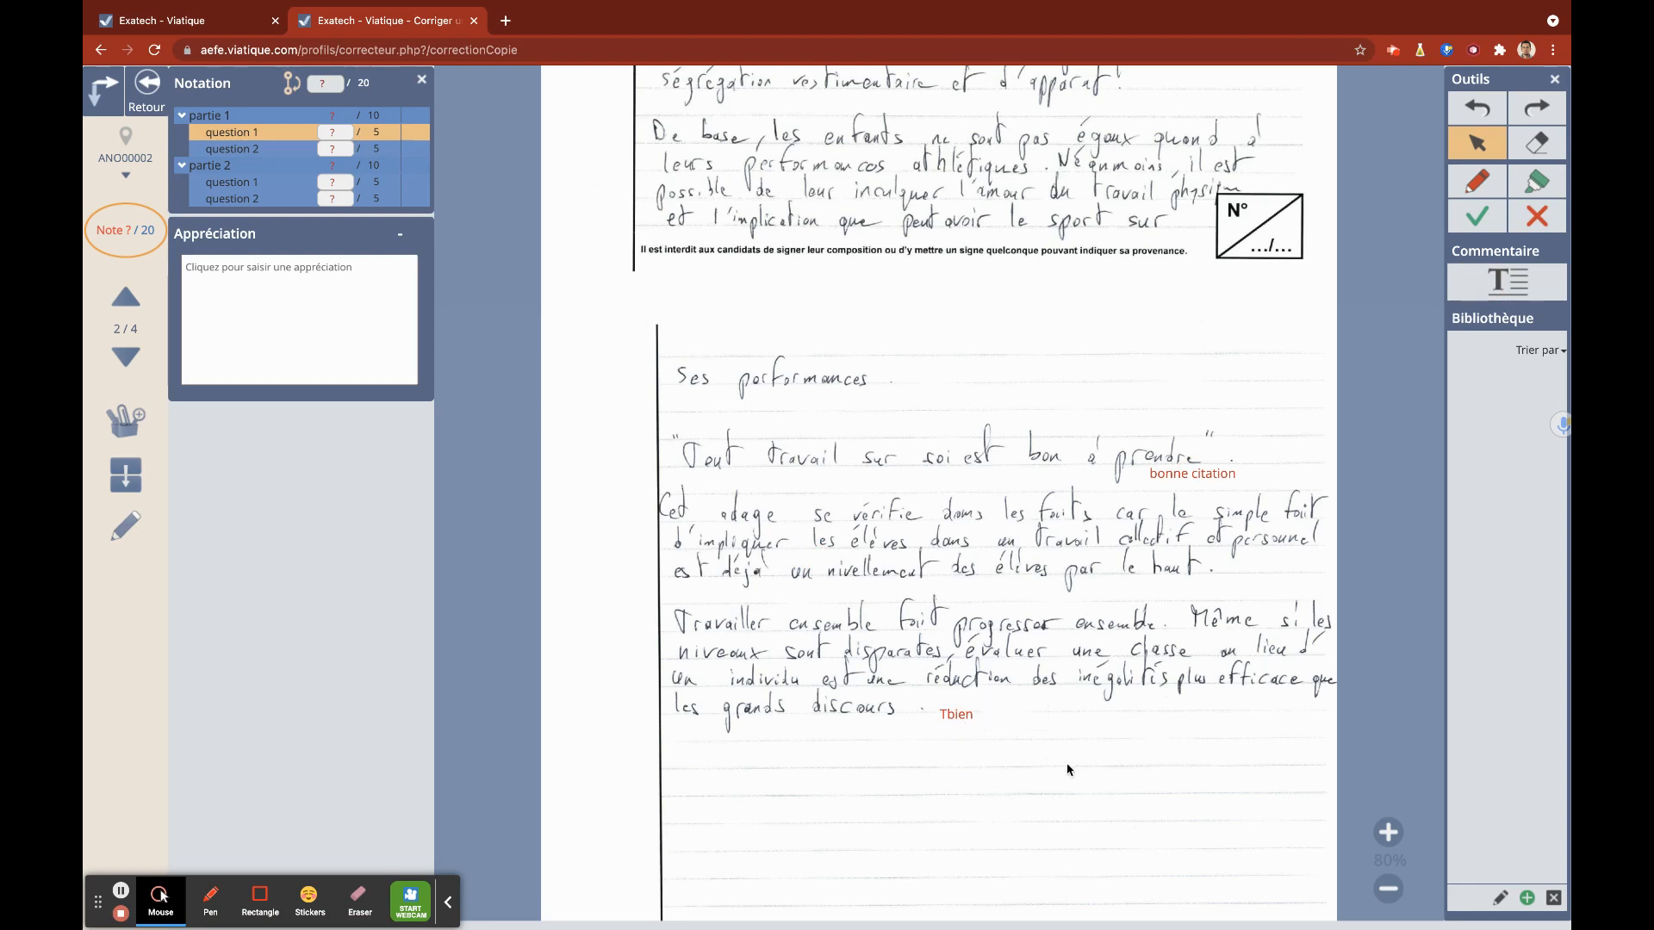
# Step: Add the annotation "orthographe" to the library and place it in the margin beside the "Cet adage" and "Travailler ensemble" paragraphs
pyautogui.scroll(-1, 1071, 767)
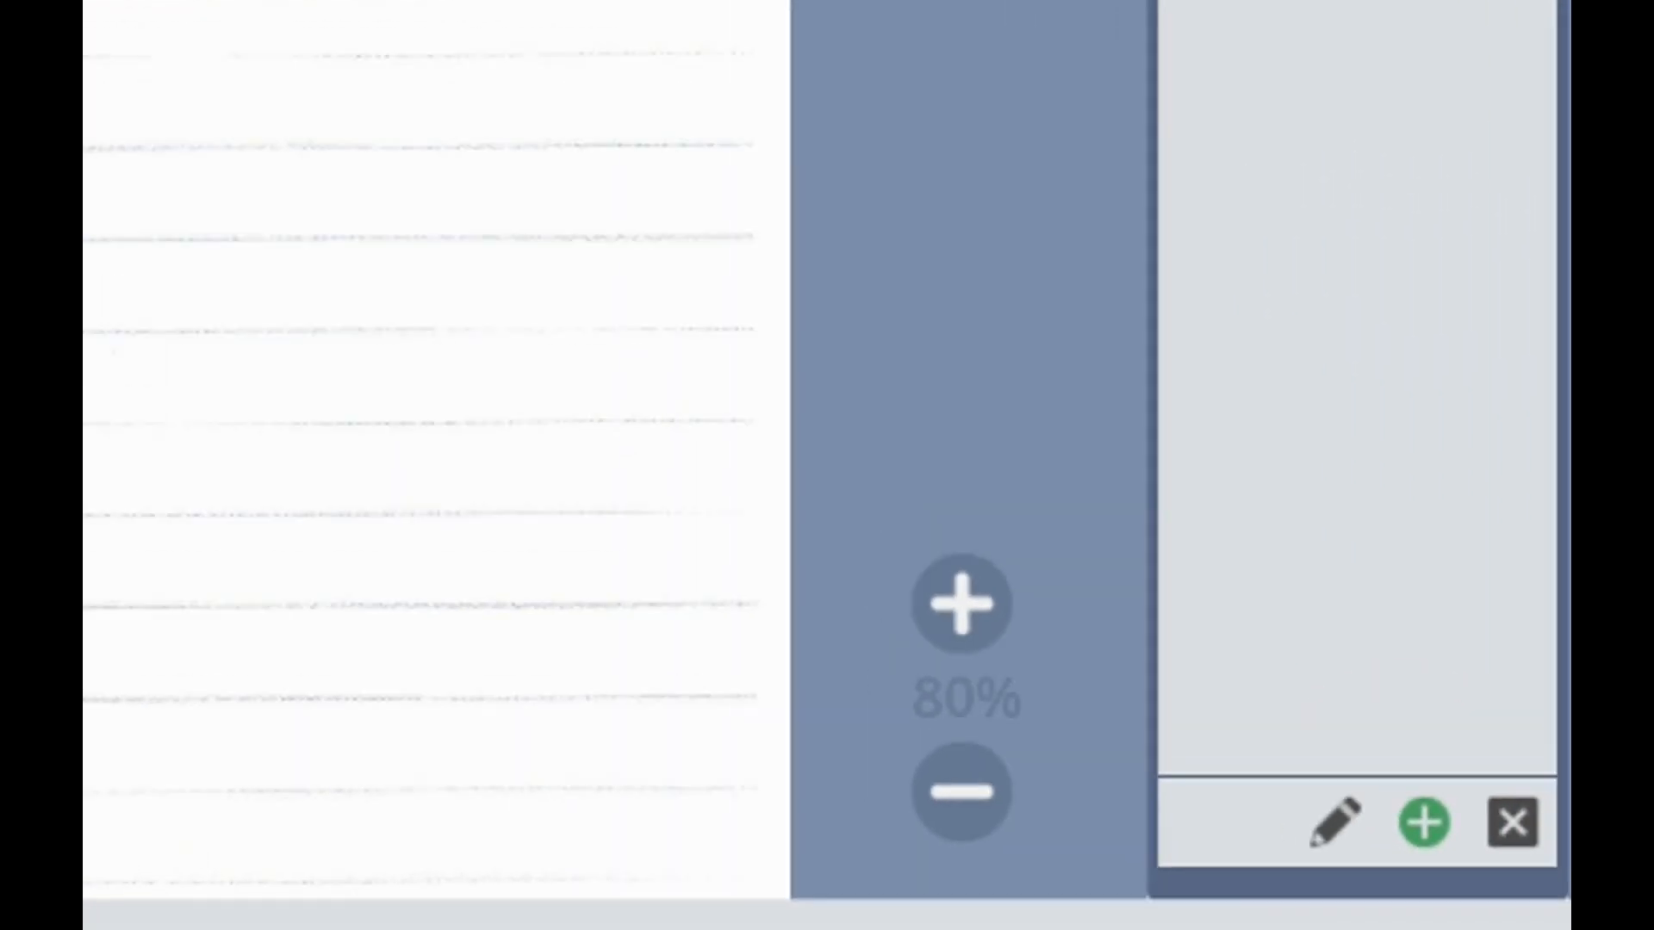
pyautogui.write('orthographe')
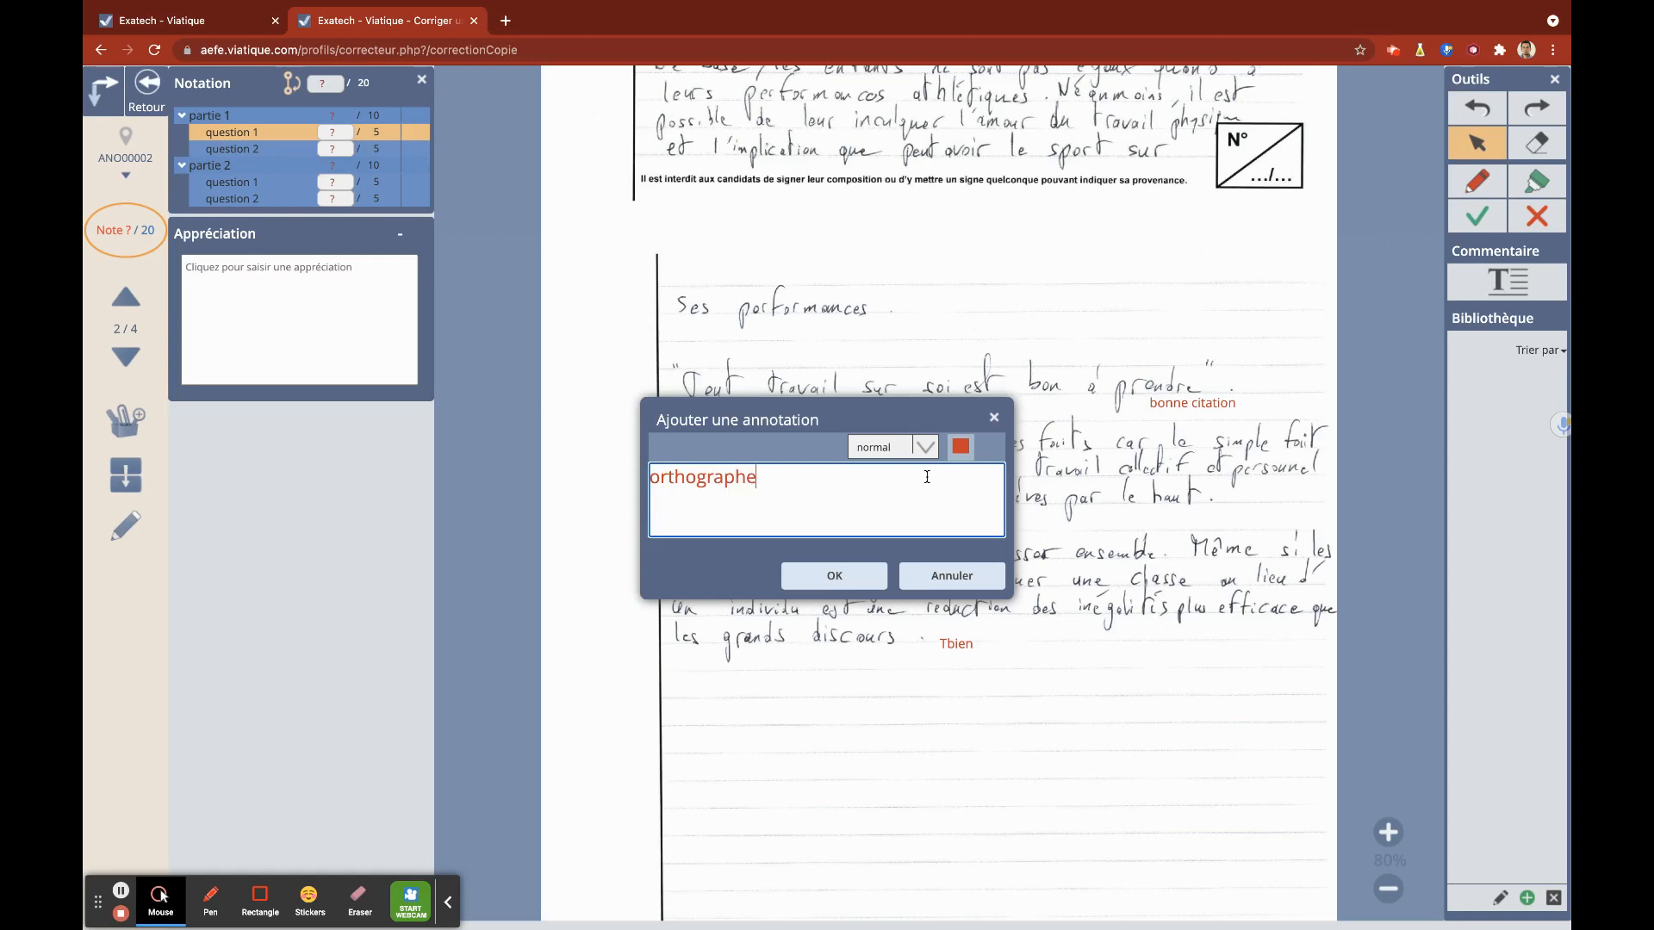
pyautogui.click(834, 576)
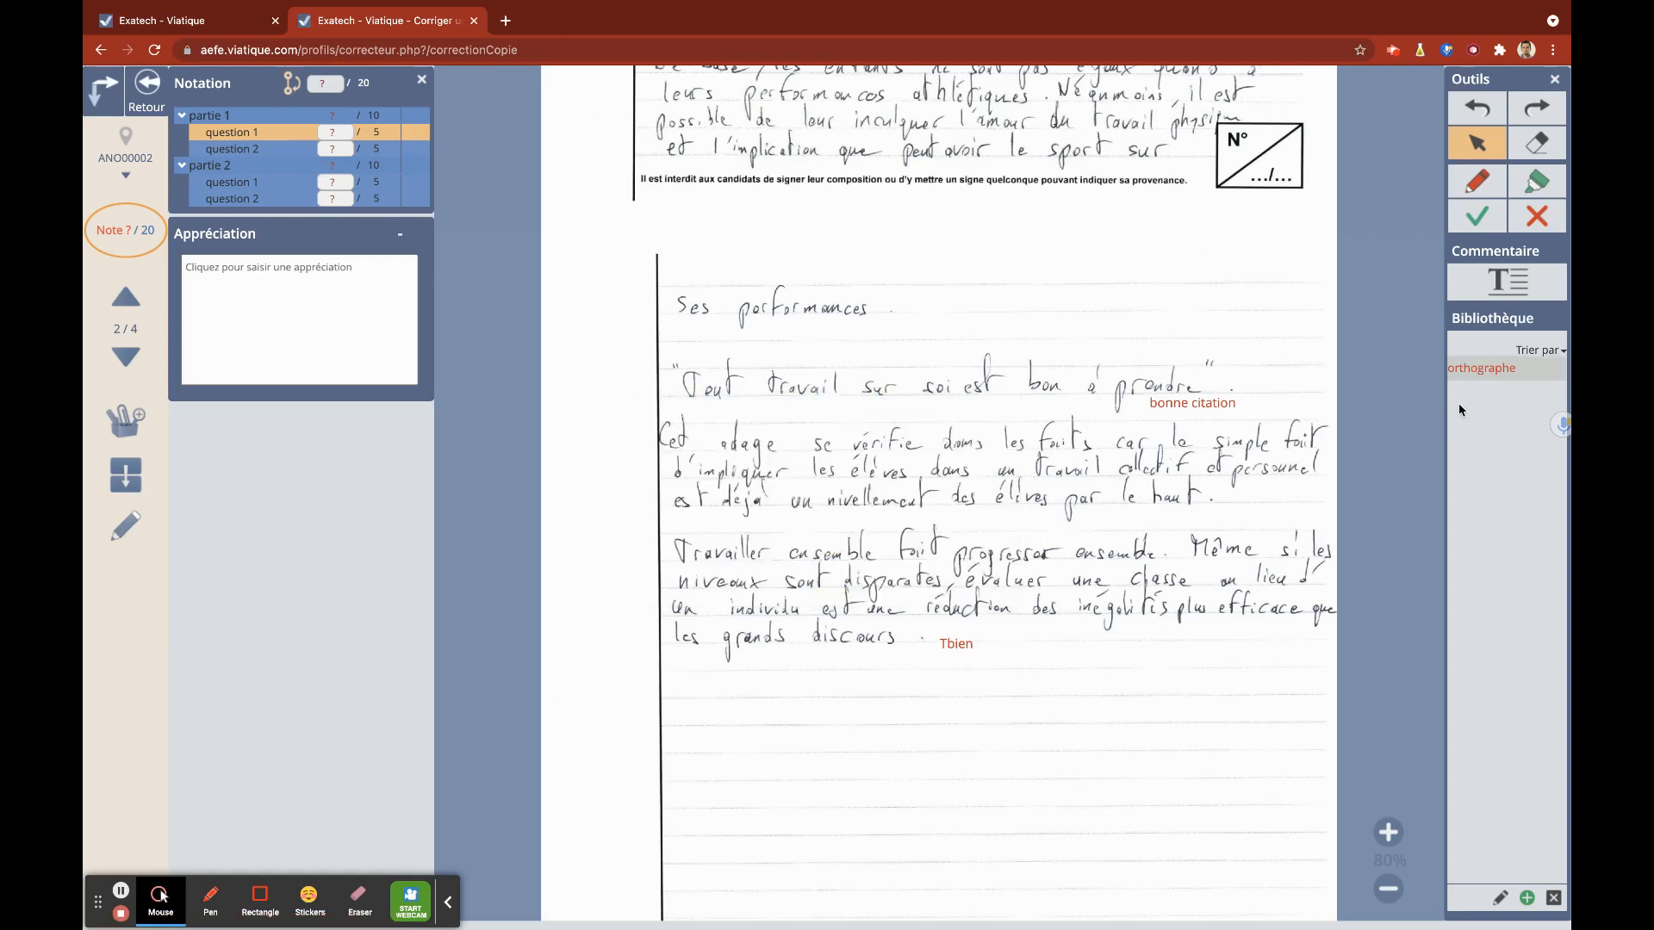
pyautogui.click(1478, 377)
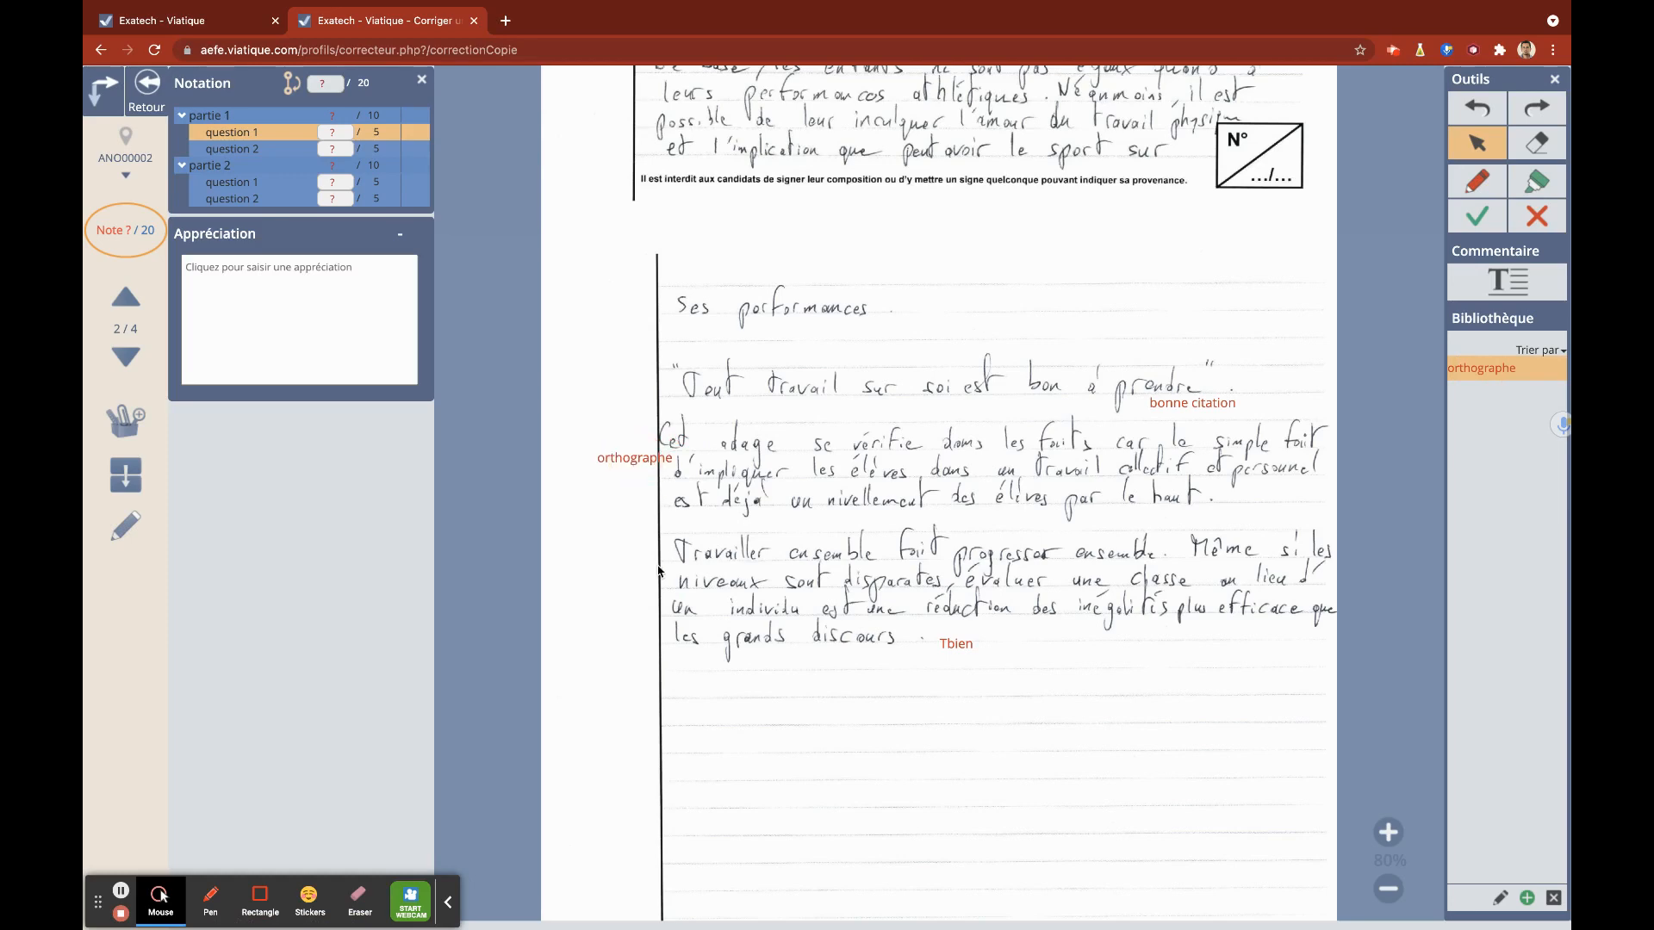
pyautogui.click(1479, 369)
pyautogui.click(646, 570)
# Step: Add the annotation "Tbien" to the library and place it after "d'apparat" on page 1
pyautogui.scroll(2, 758, 566)
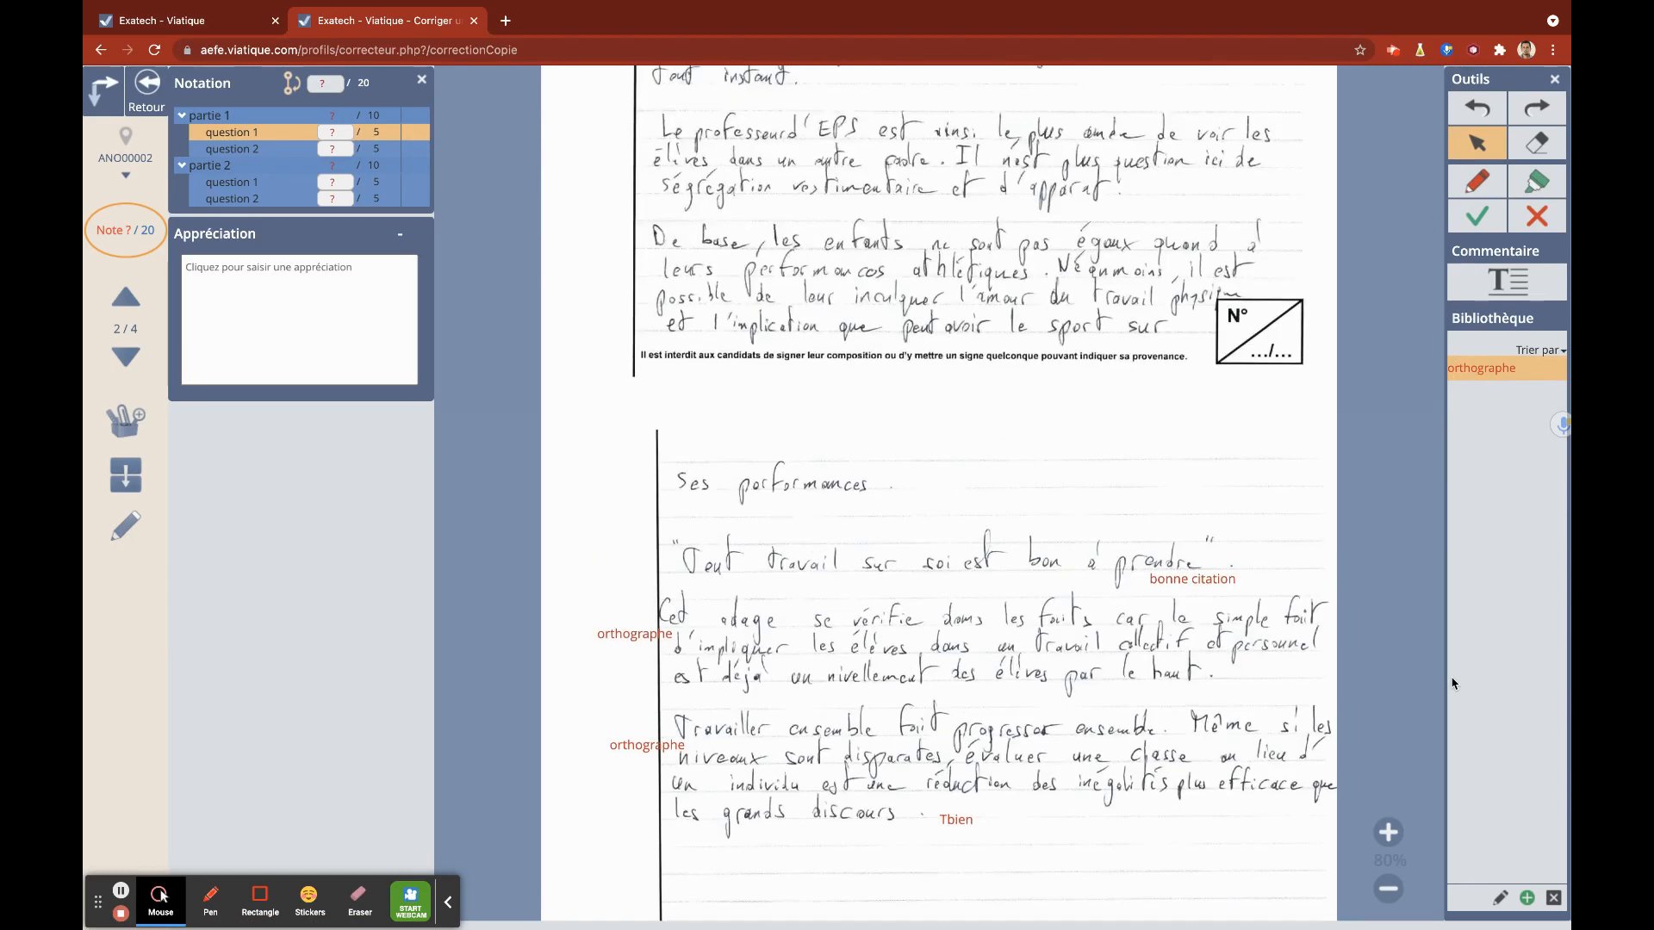
pyautogui.click(1526, 898)
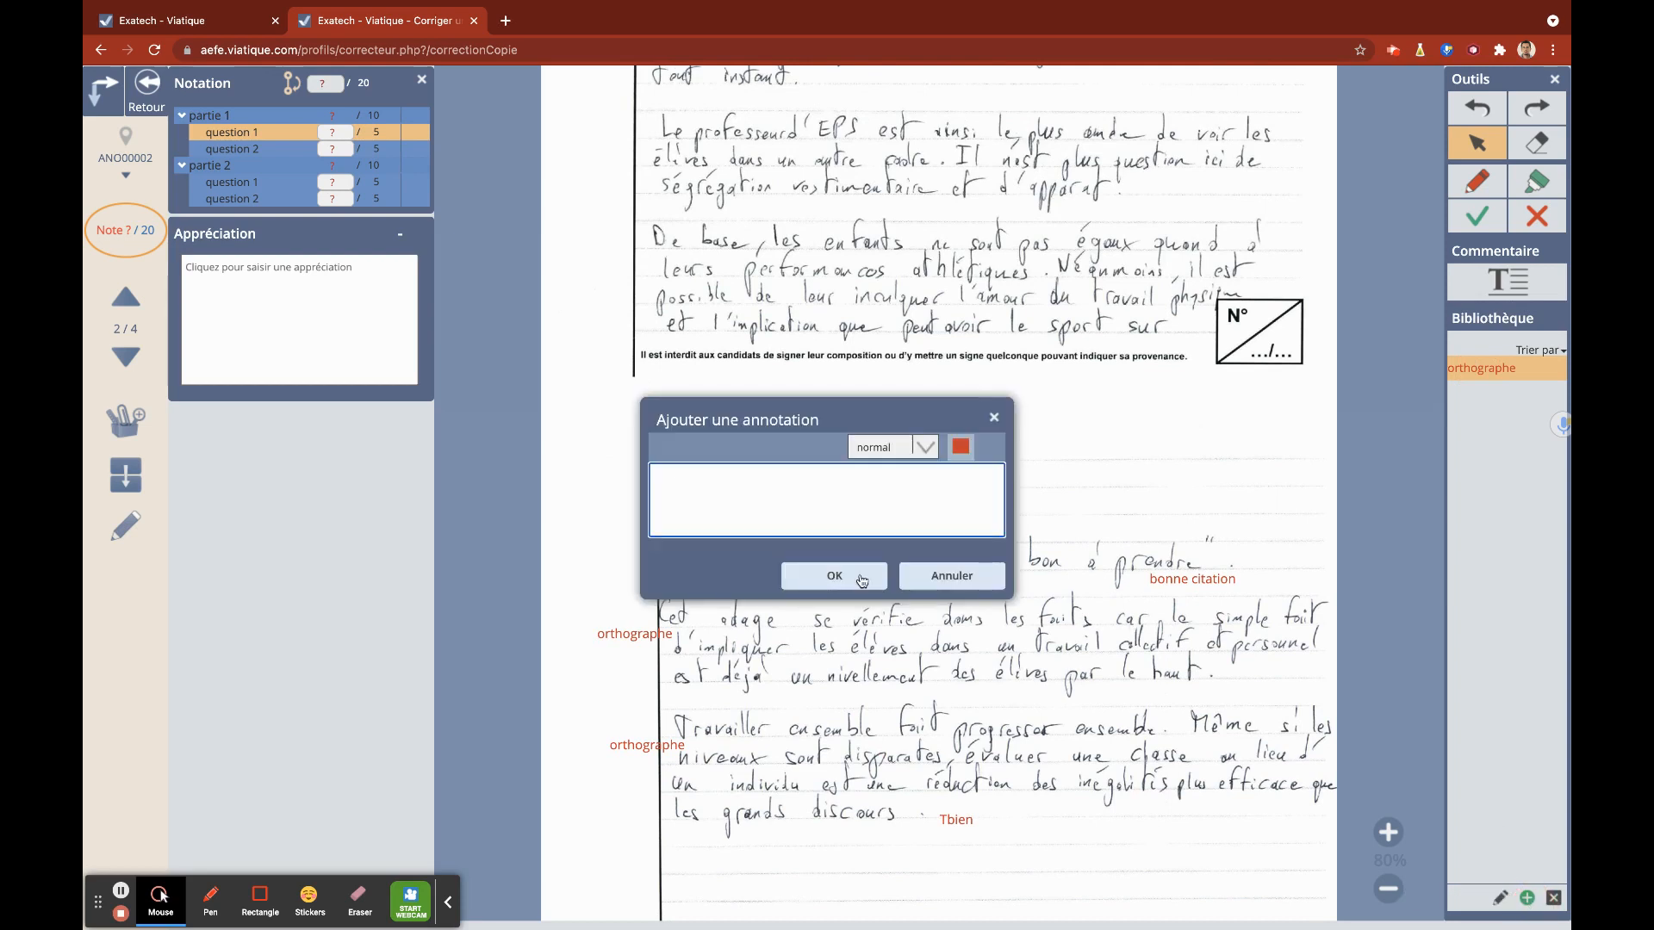
pyautogui.click(826, 492)
pyautogui.write('Tbien')
pyautogui.click(788, 572)
pyautogui.moveTo(1475, 393); pyautogui.dragTo(1138, 196)
pyautogui.scroll(2, 1137, 200)
pyautogui.scroll(2, 1137, 200)
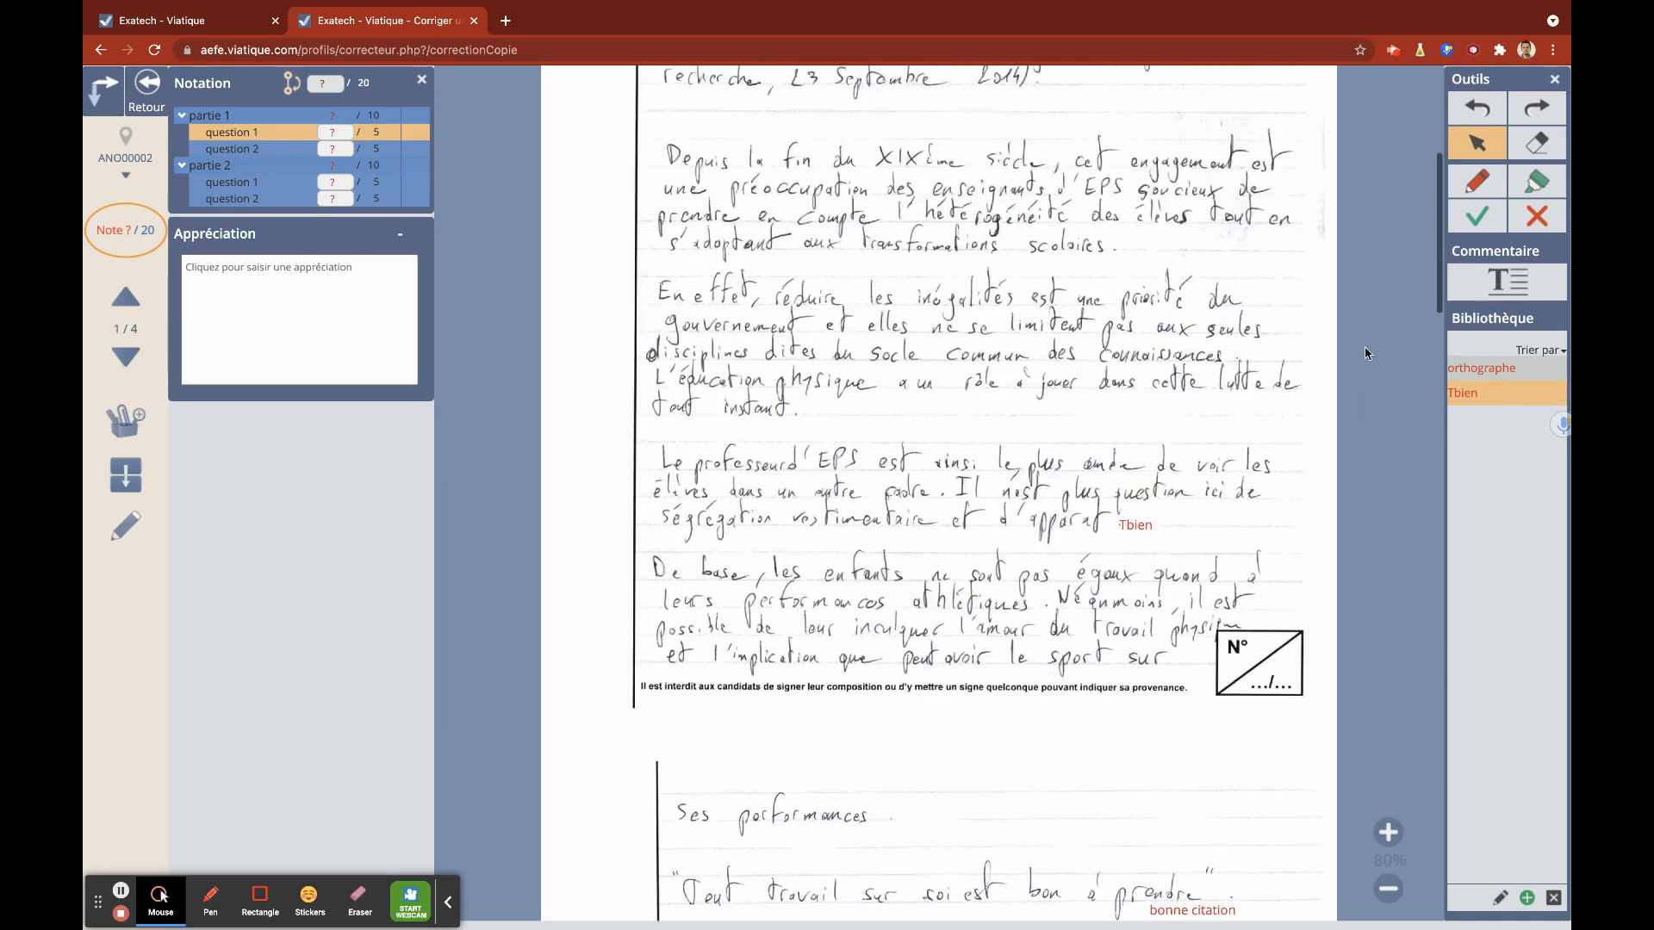
# Step: Place the library annotation "Tbien" after "transformations scolaires" at the end of the "Depuis la fin du XIXème siècle" paragraph on page 1
pyautogui.moveTo(1469, 393); pyautogui.dragTo(1146, 242)
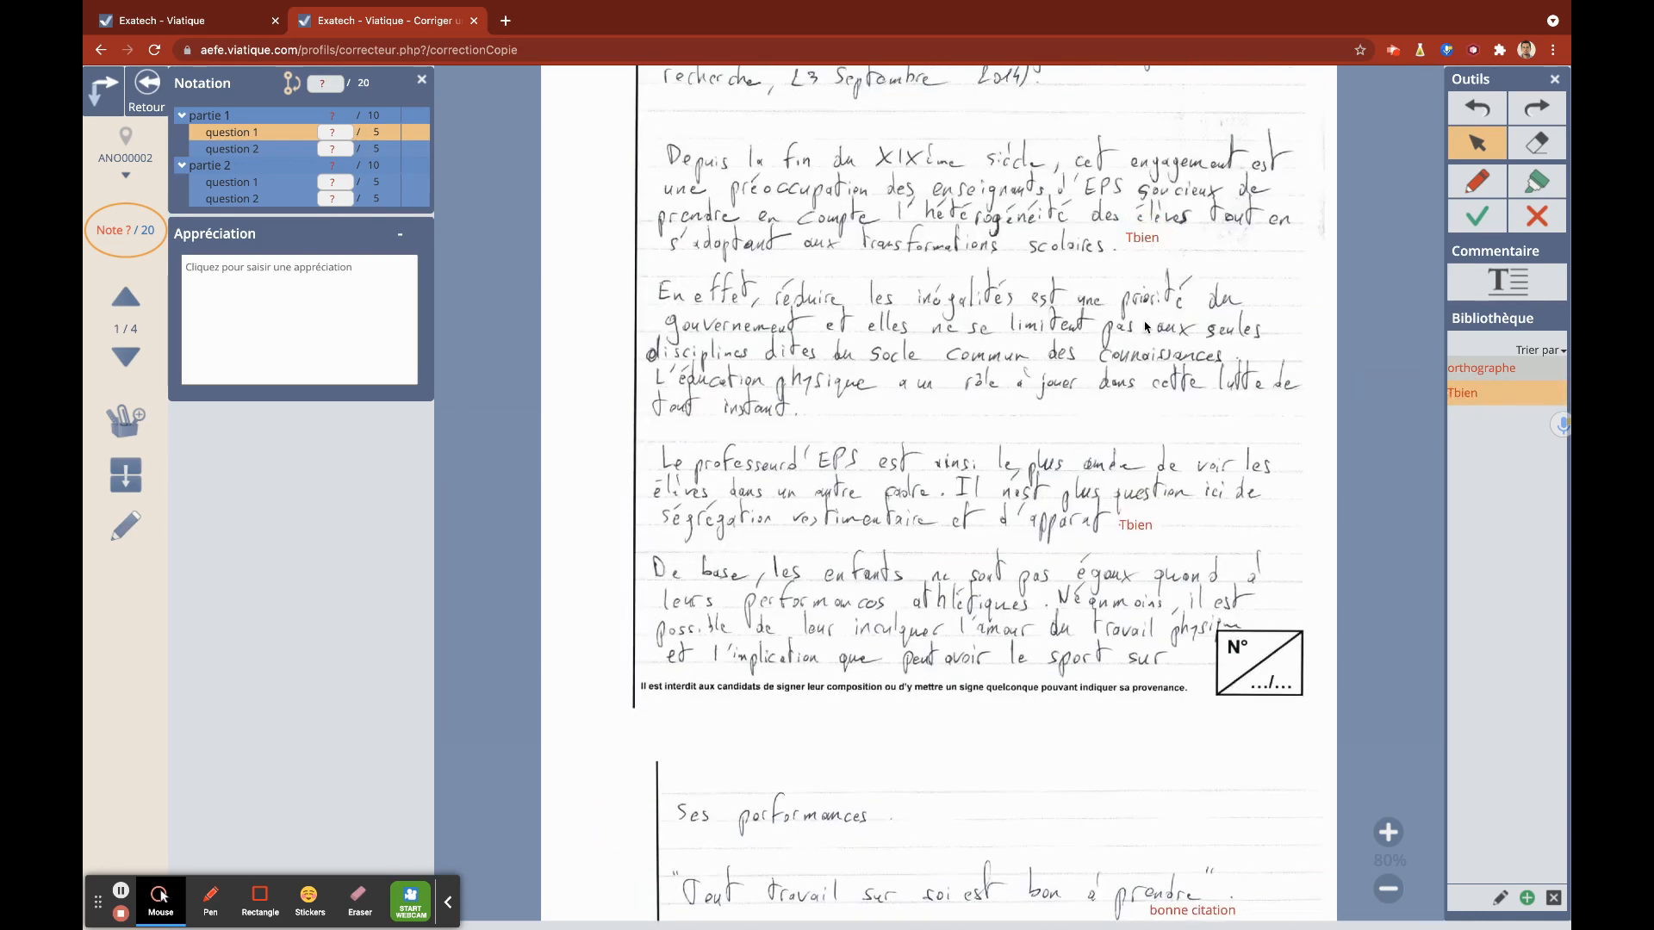
pyautogui.scroll(2, 1147, 334)
pyautogui.scroll(-3, 1311, 648)
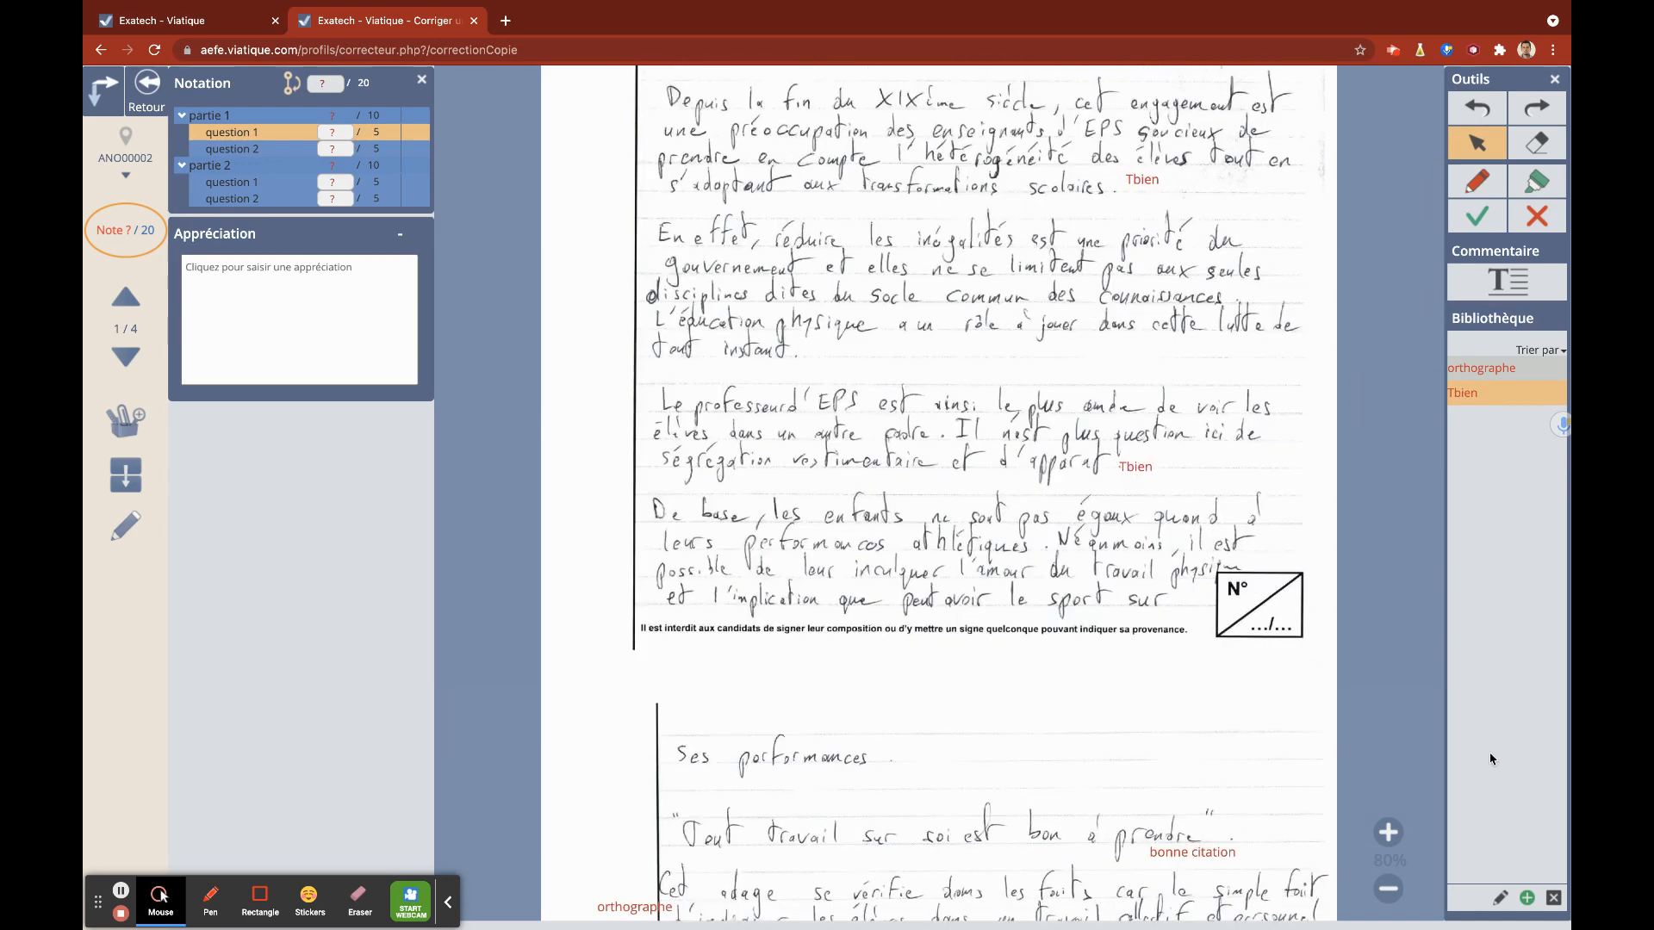
pyautogui.scroll(-9, 1167, 498)
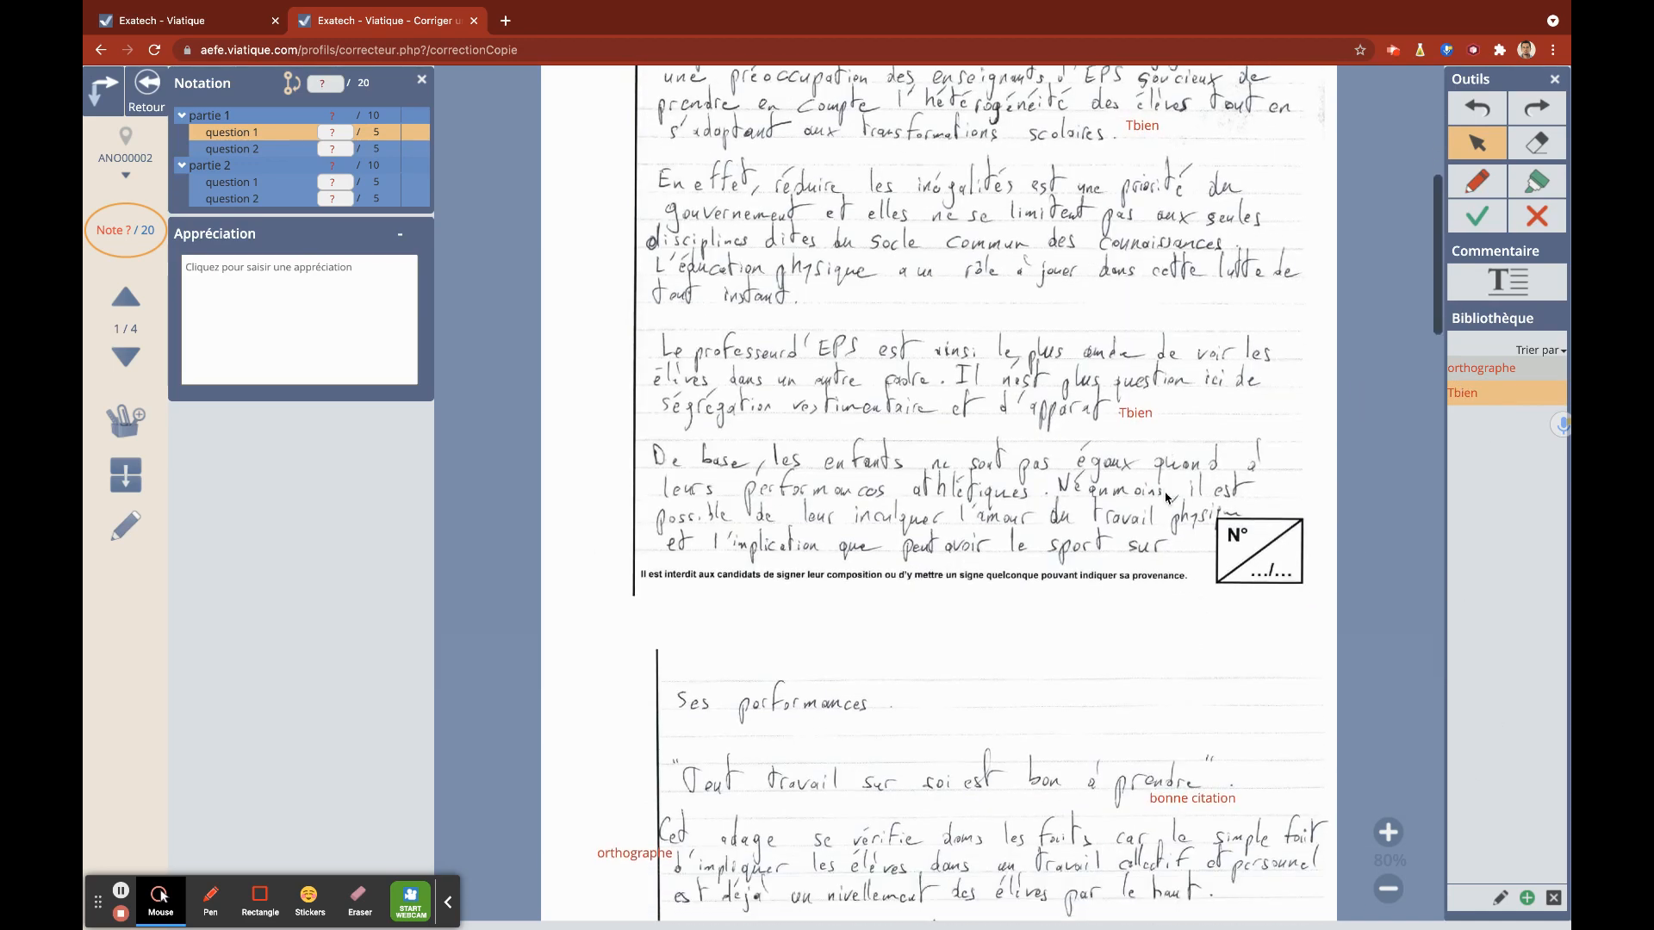
pyautogui.scroll(20, 1167, 498)
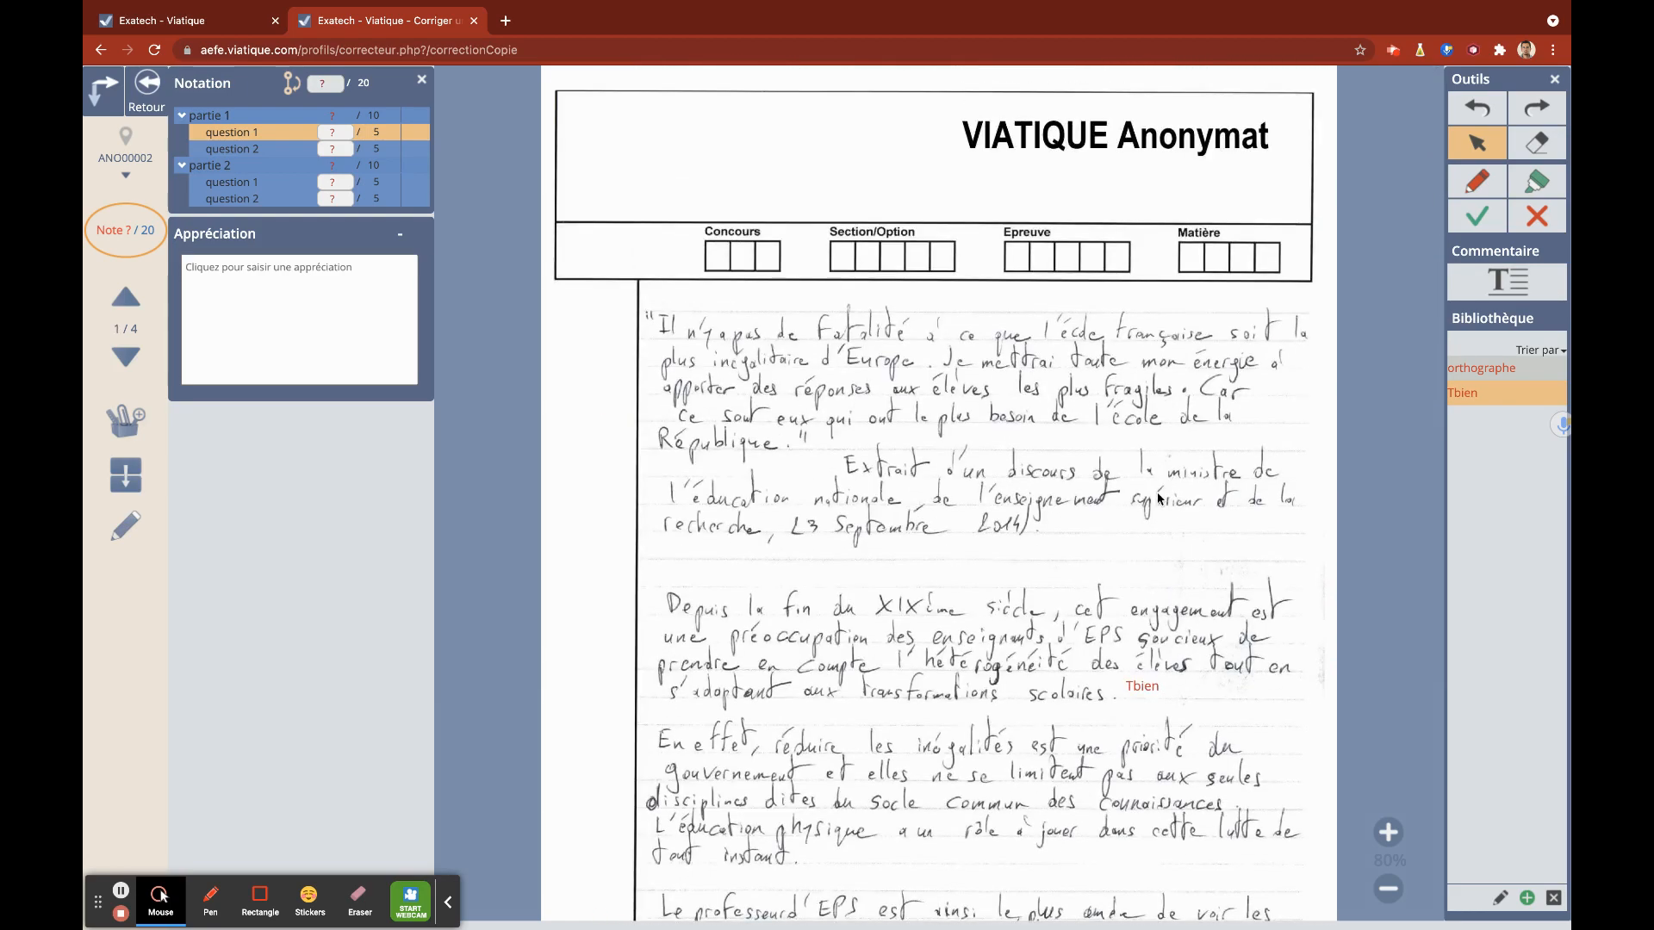
# Step: Grade partie 1 of the copy with 3 out of 5 for question 1 and 2 out of 5 for question 2
pyautogui.scroll(-4, 999, 892)
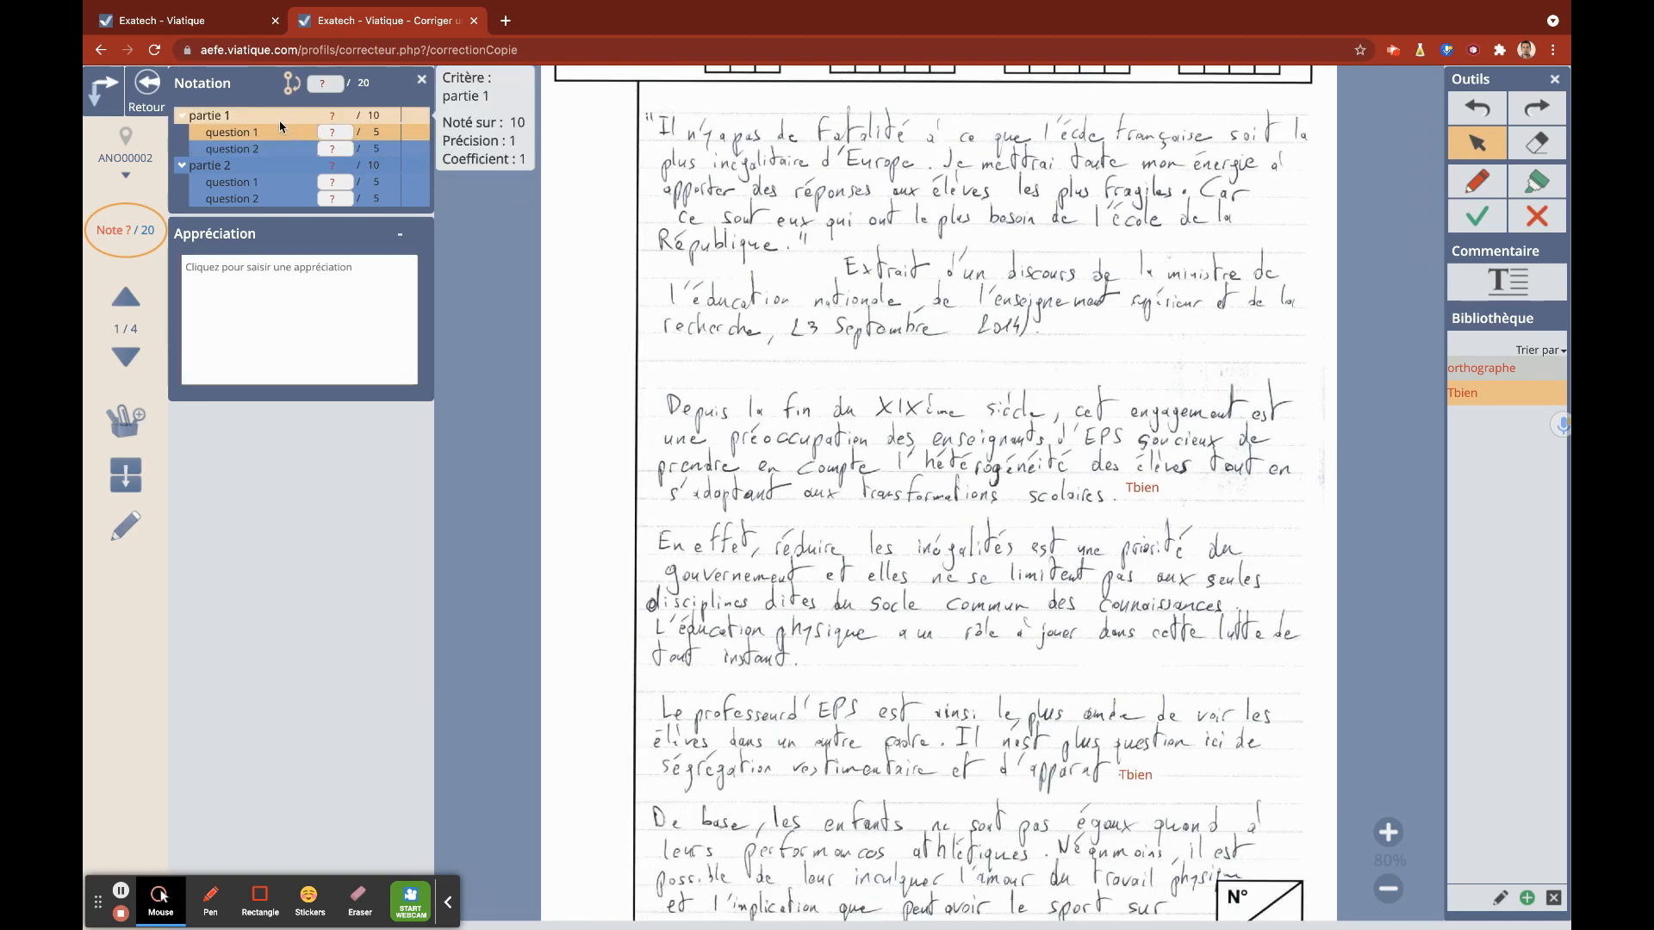
pyautogui.click(338, 118)
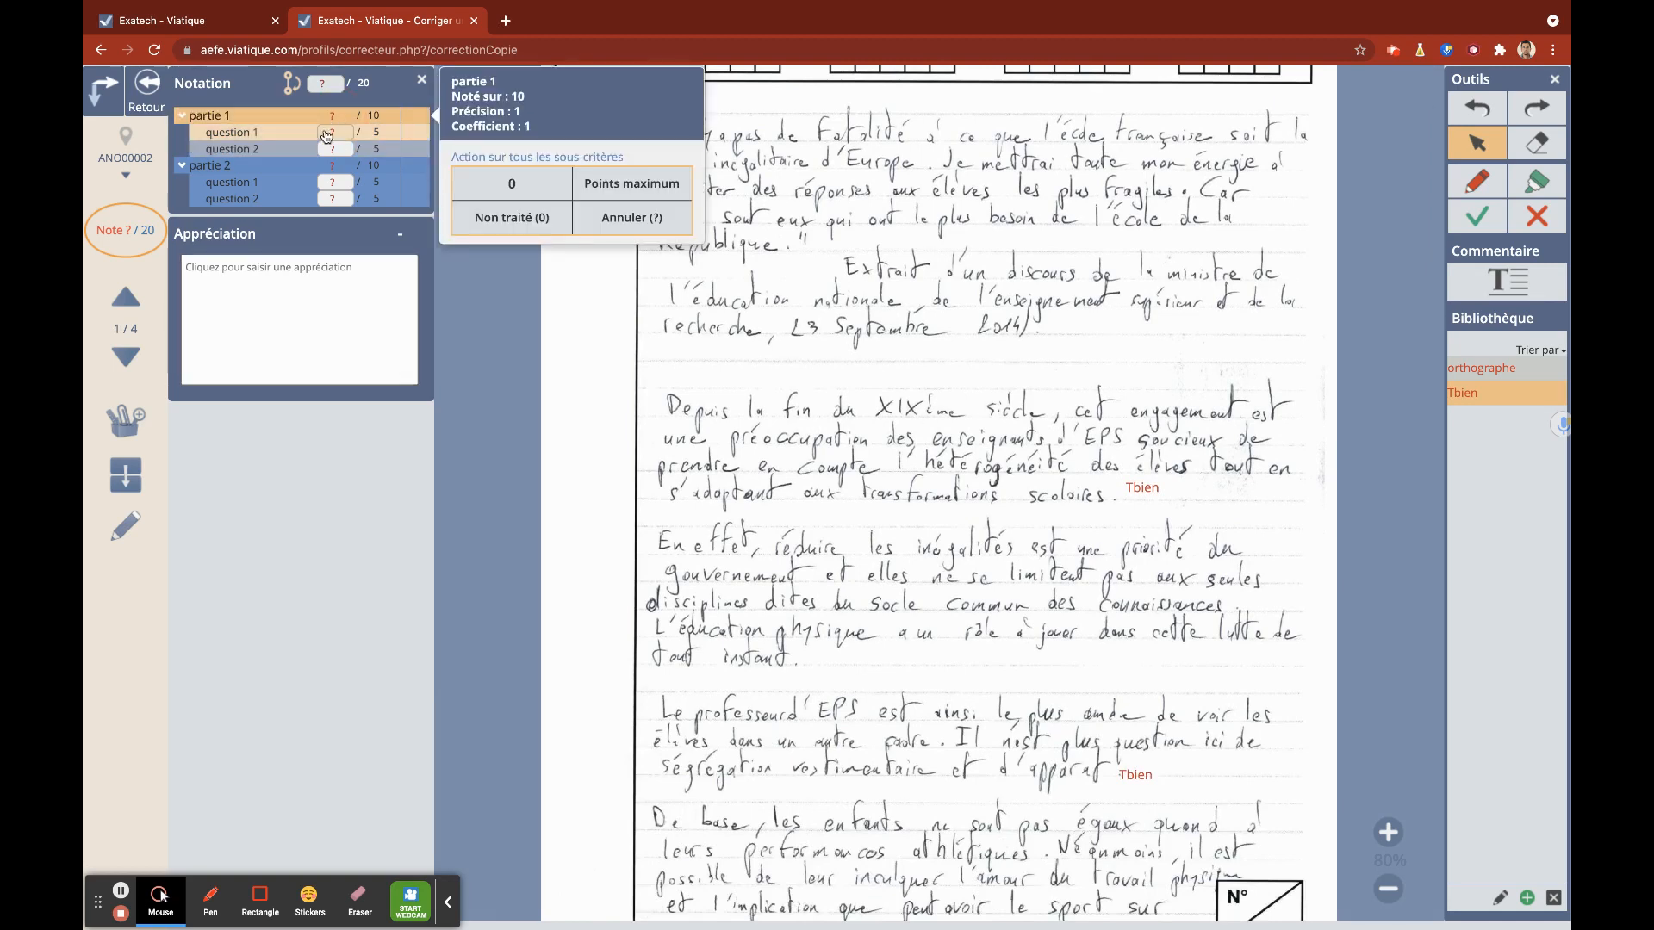
pyautogui.click(333, 132)
pyautogui.click(535, 205)
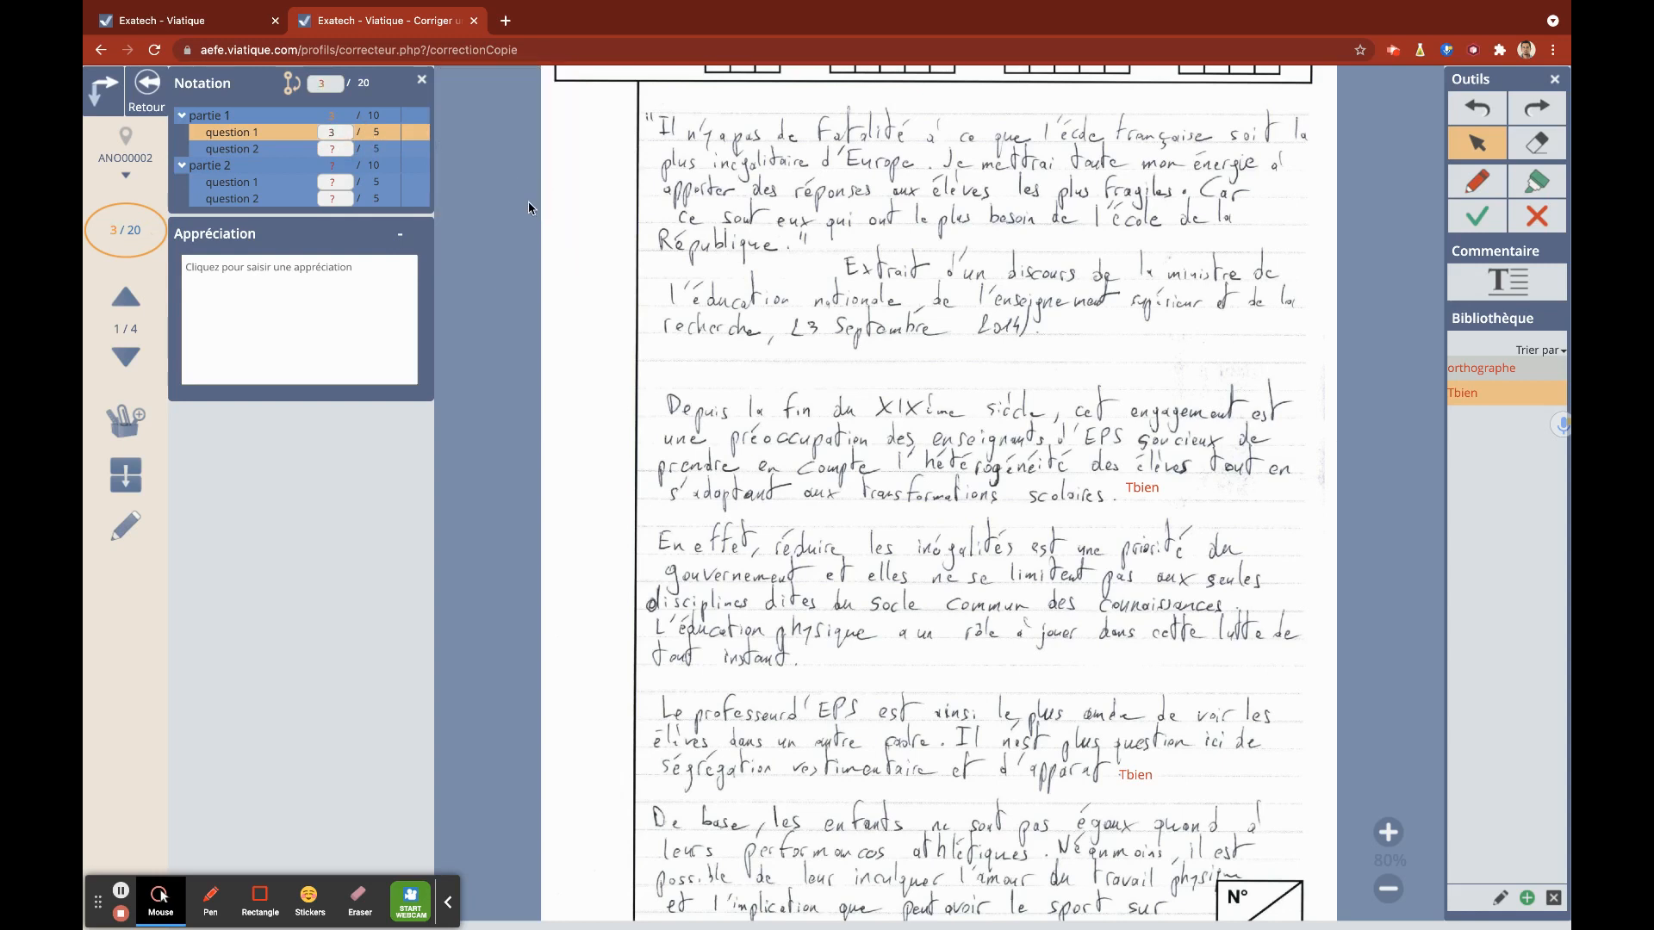
pyautogui.click(332, 150)
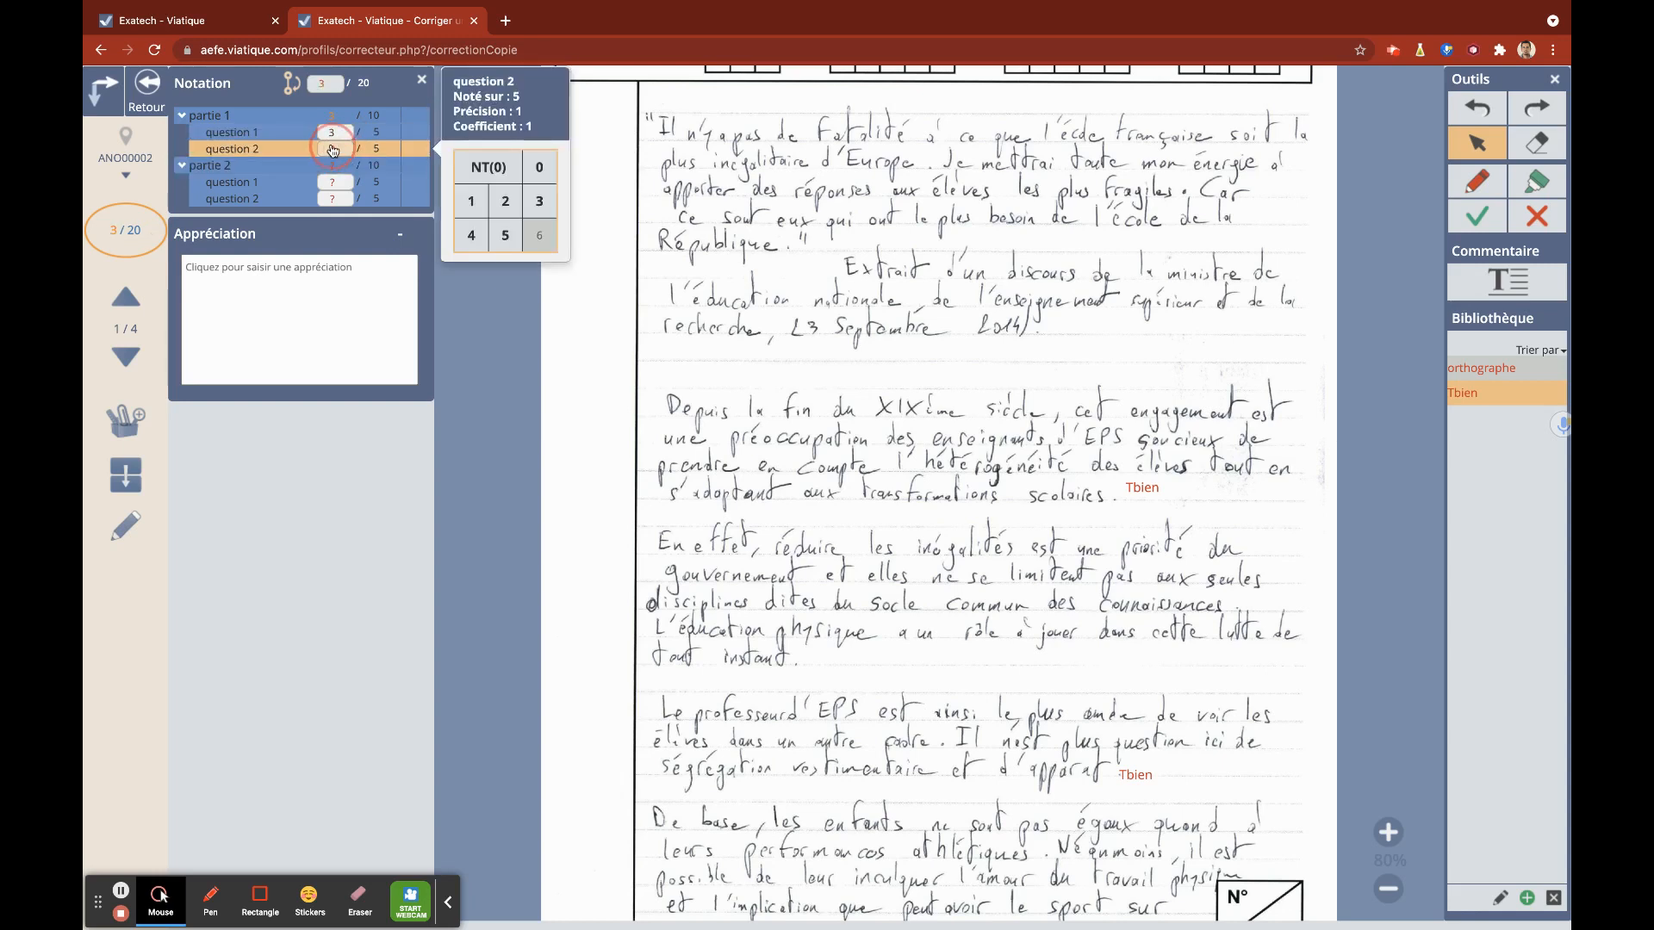
pyautogui.click(508, 200)
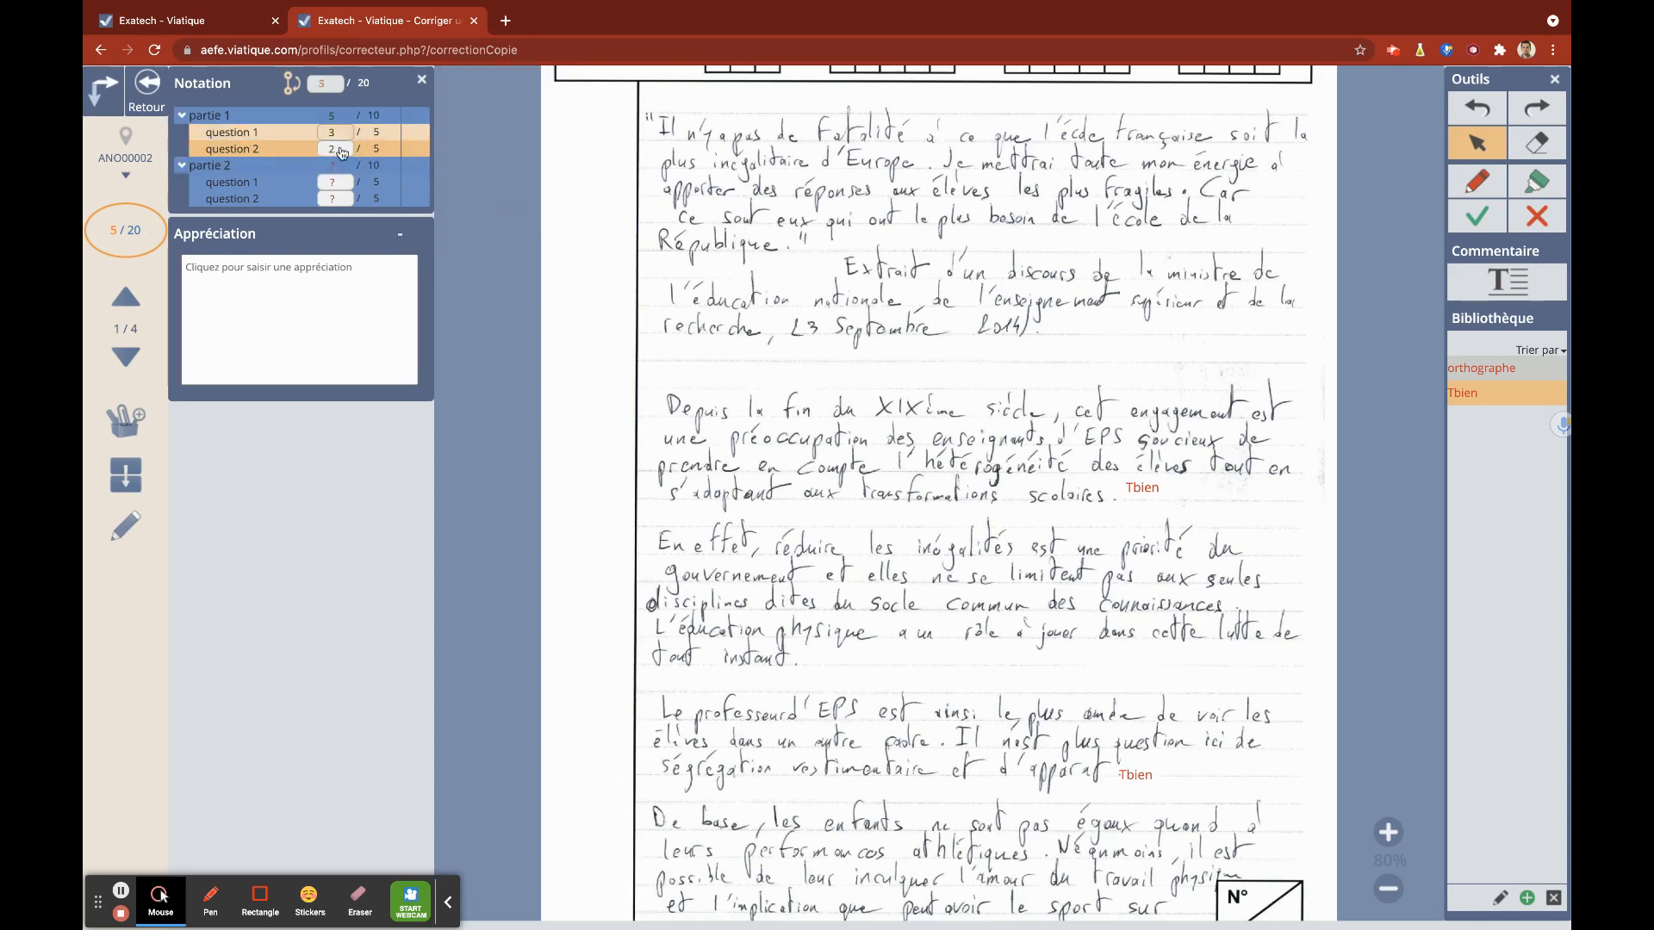
# Step: Grade partie 2 of the copy with 4 out of 5 for question 1 and 2 out of 5 for question 2
pyautogui.click(334, 182)
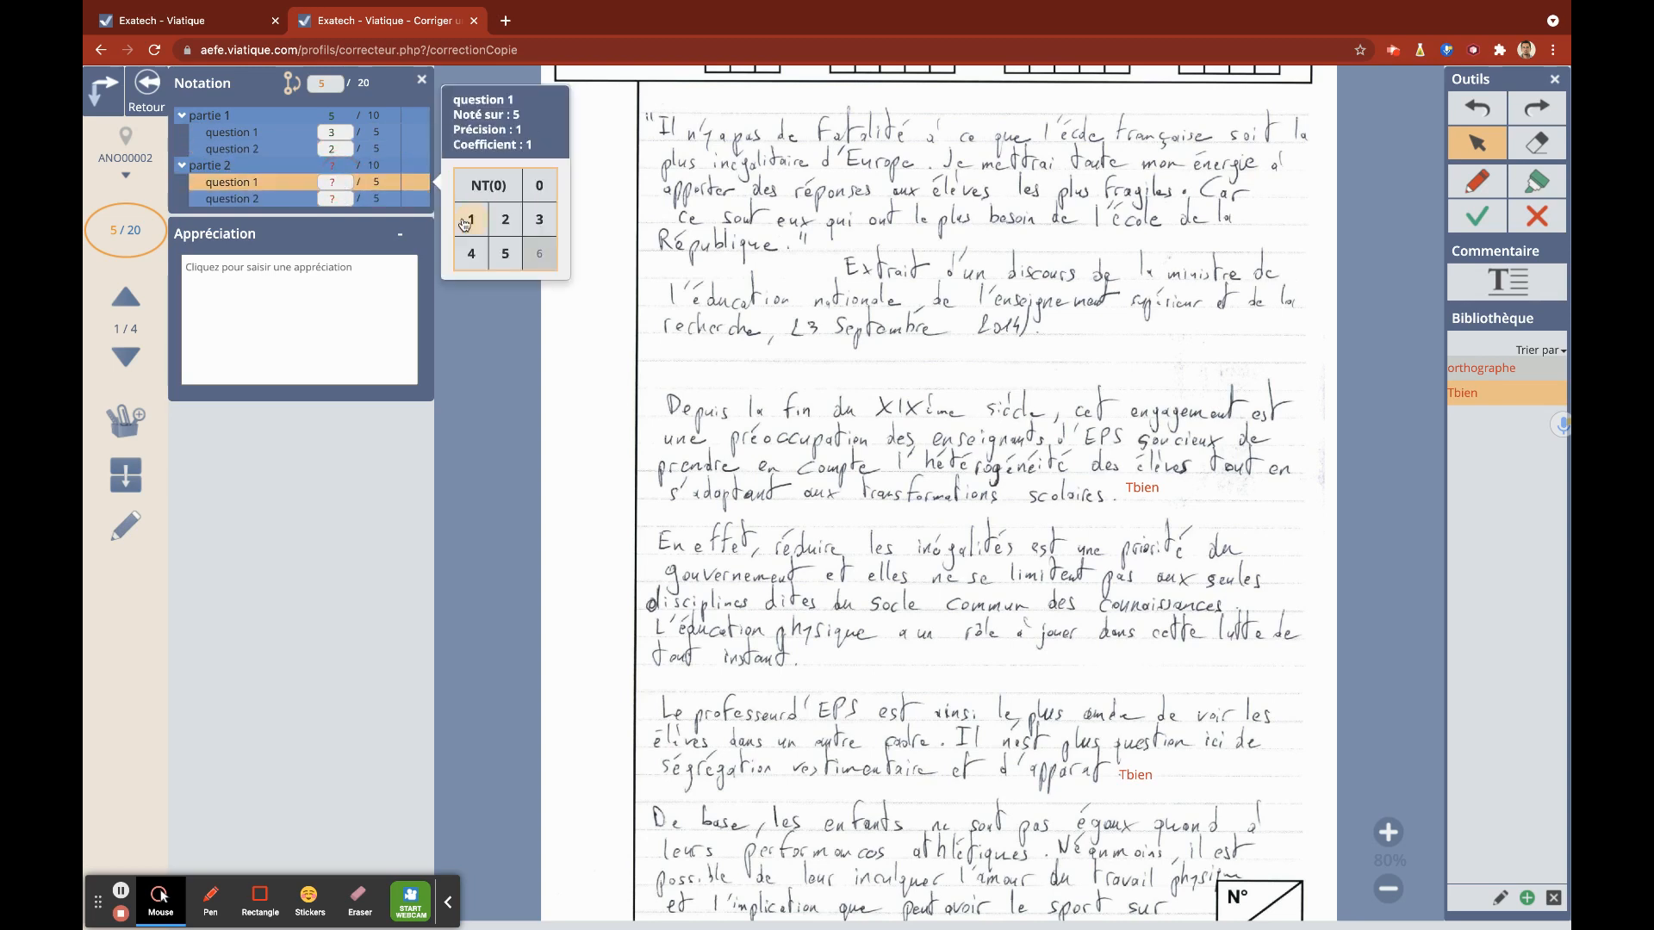
pyautogui.click(472, 254)
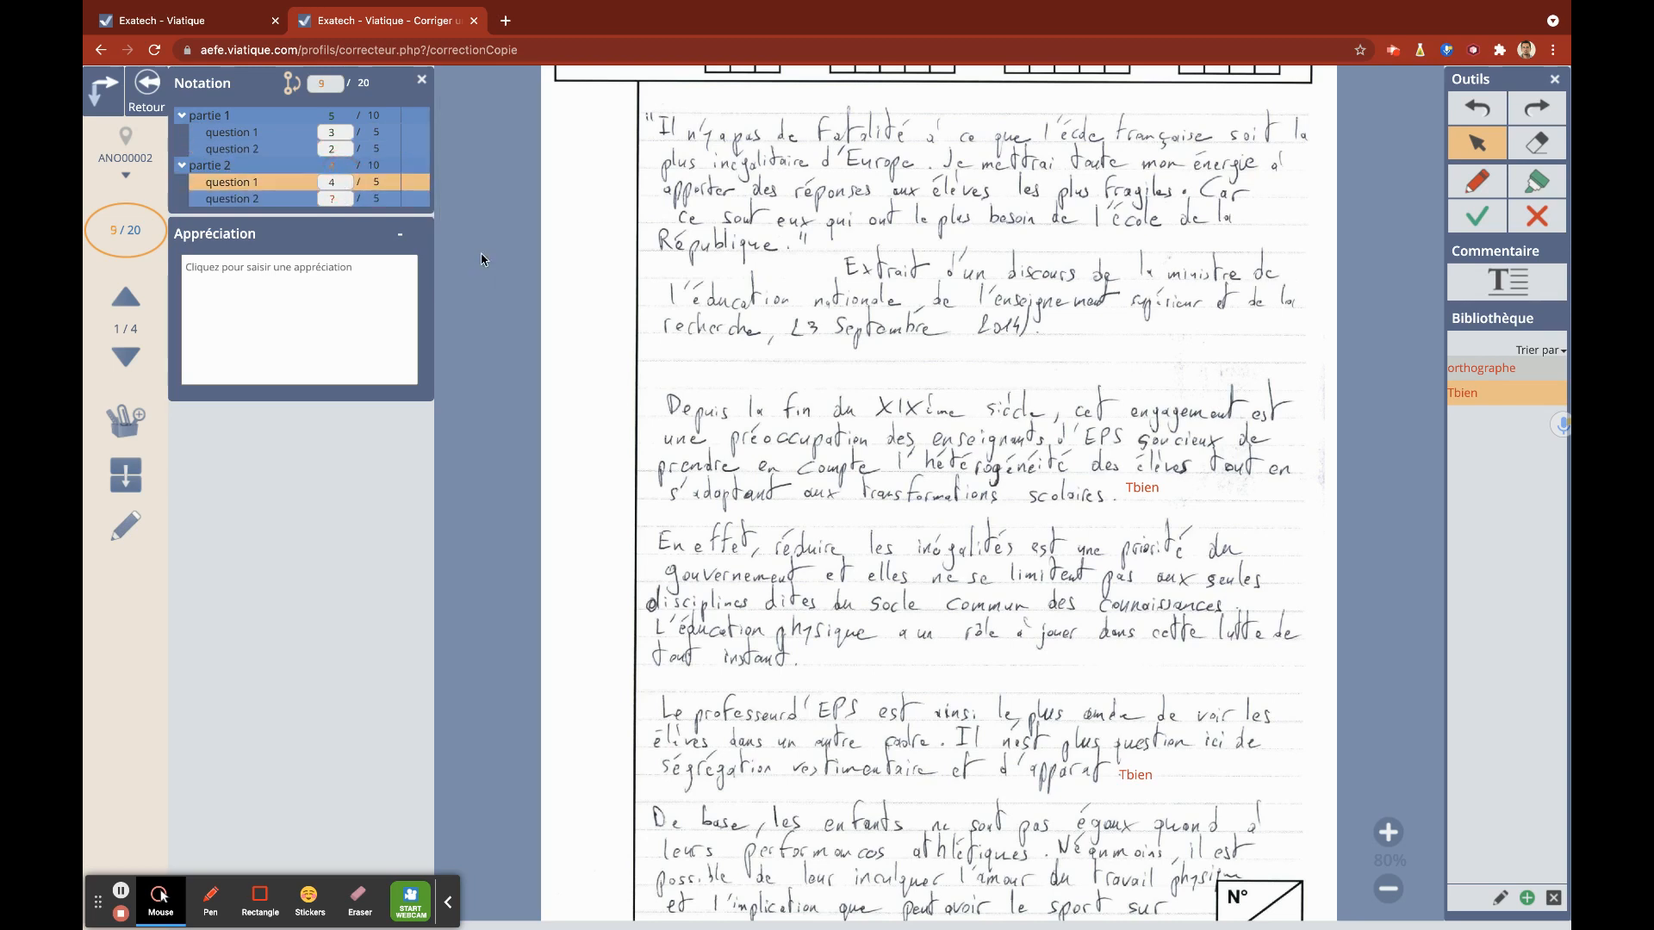
pyautogui.click(340, 207)
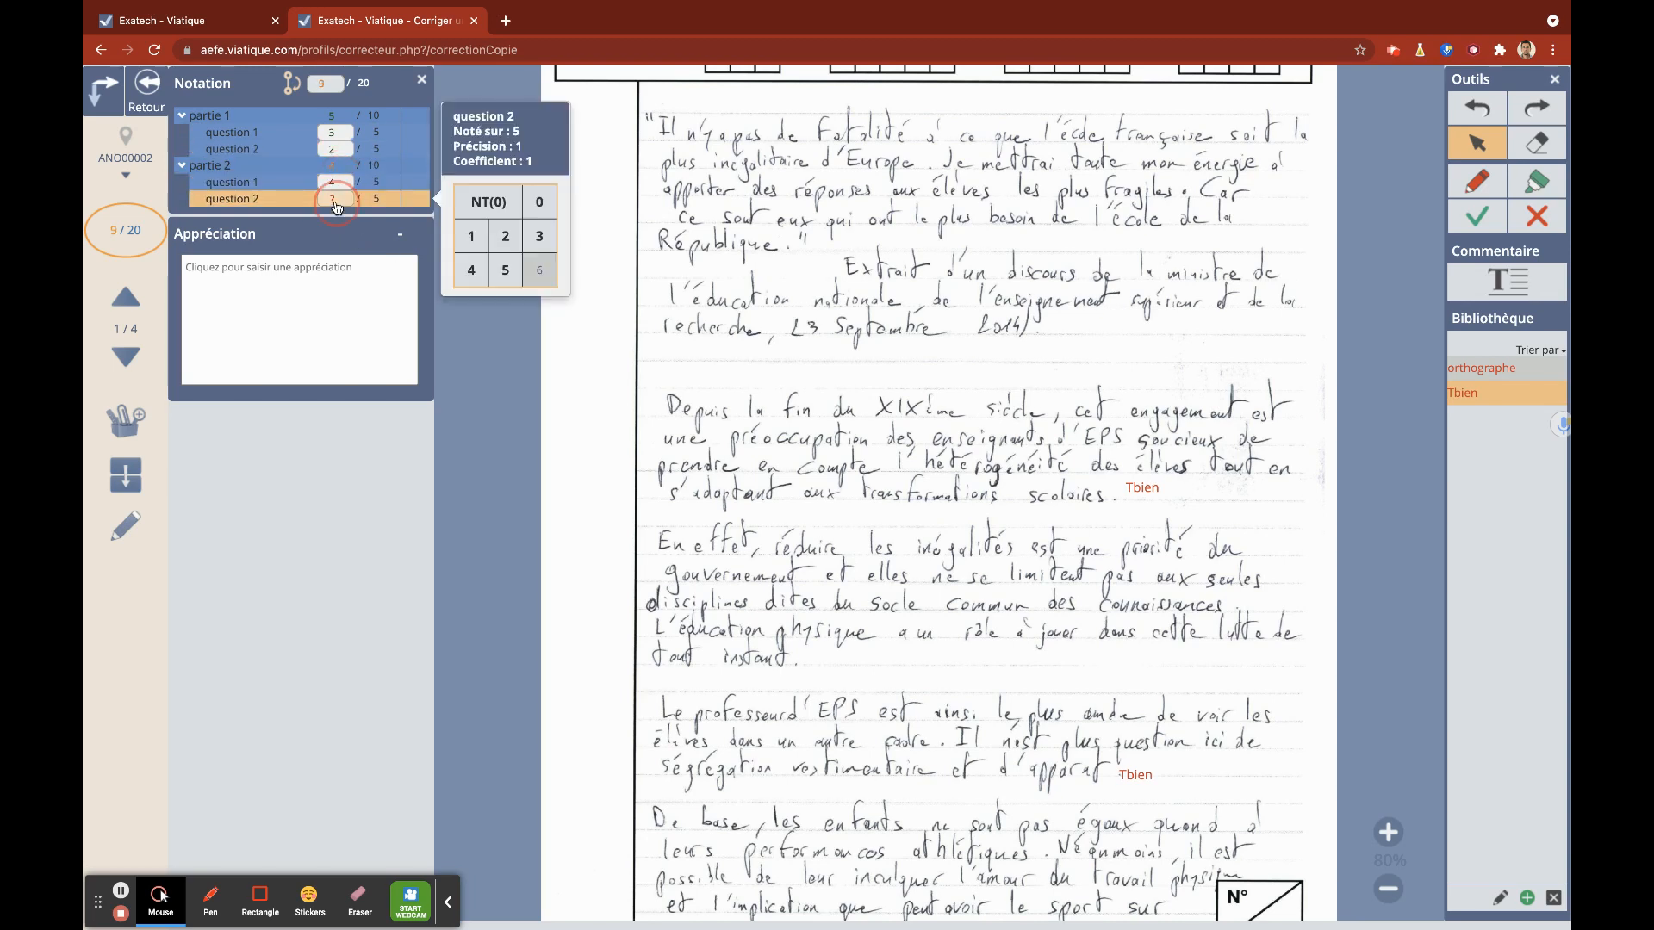
pyautogui.click(507, 232)
# Step: Enter the overall appreciation "Une réflexion précise bien argumentée" for the copy and validate it
pyautogui.click(272, 293)
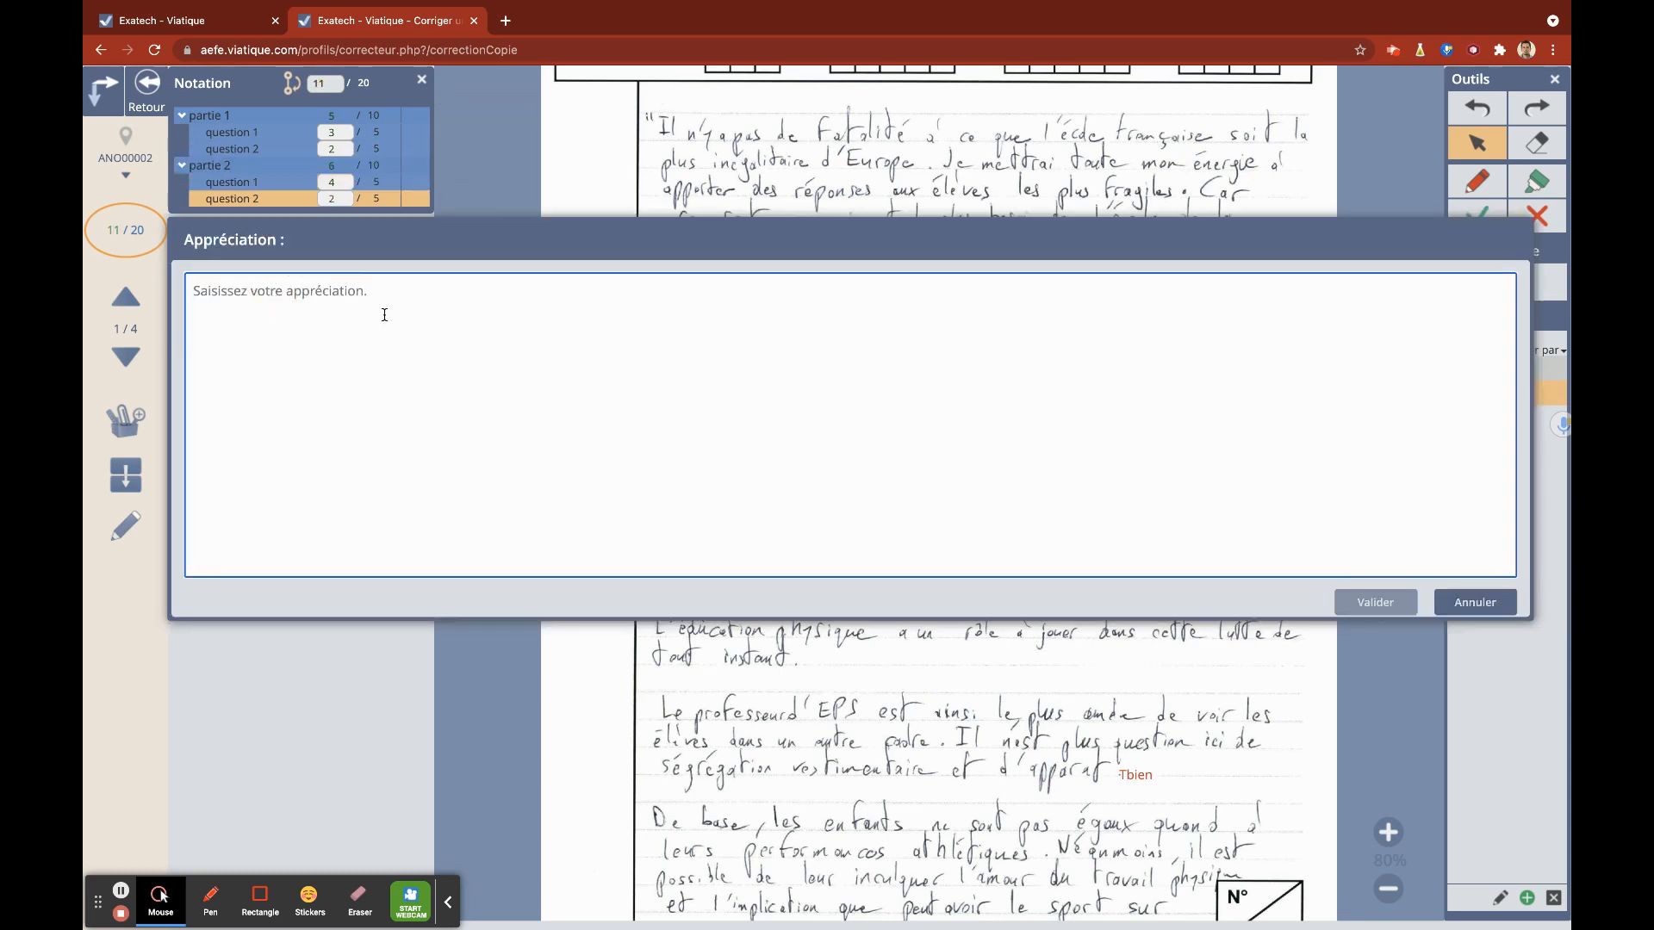
pyautogui.write('Une')
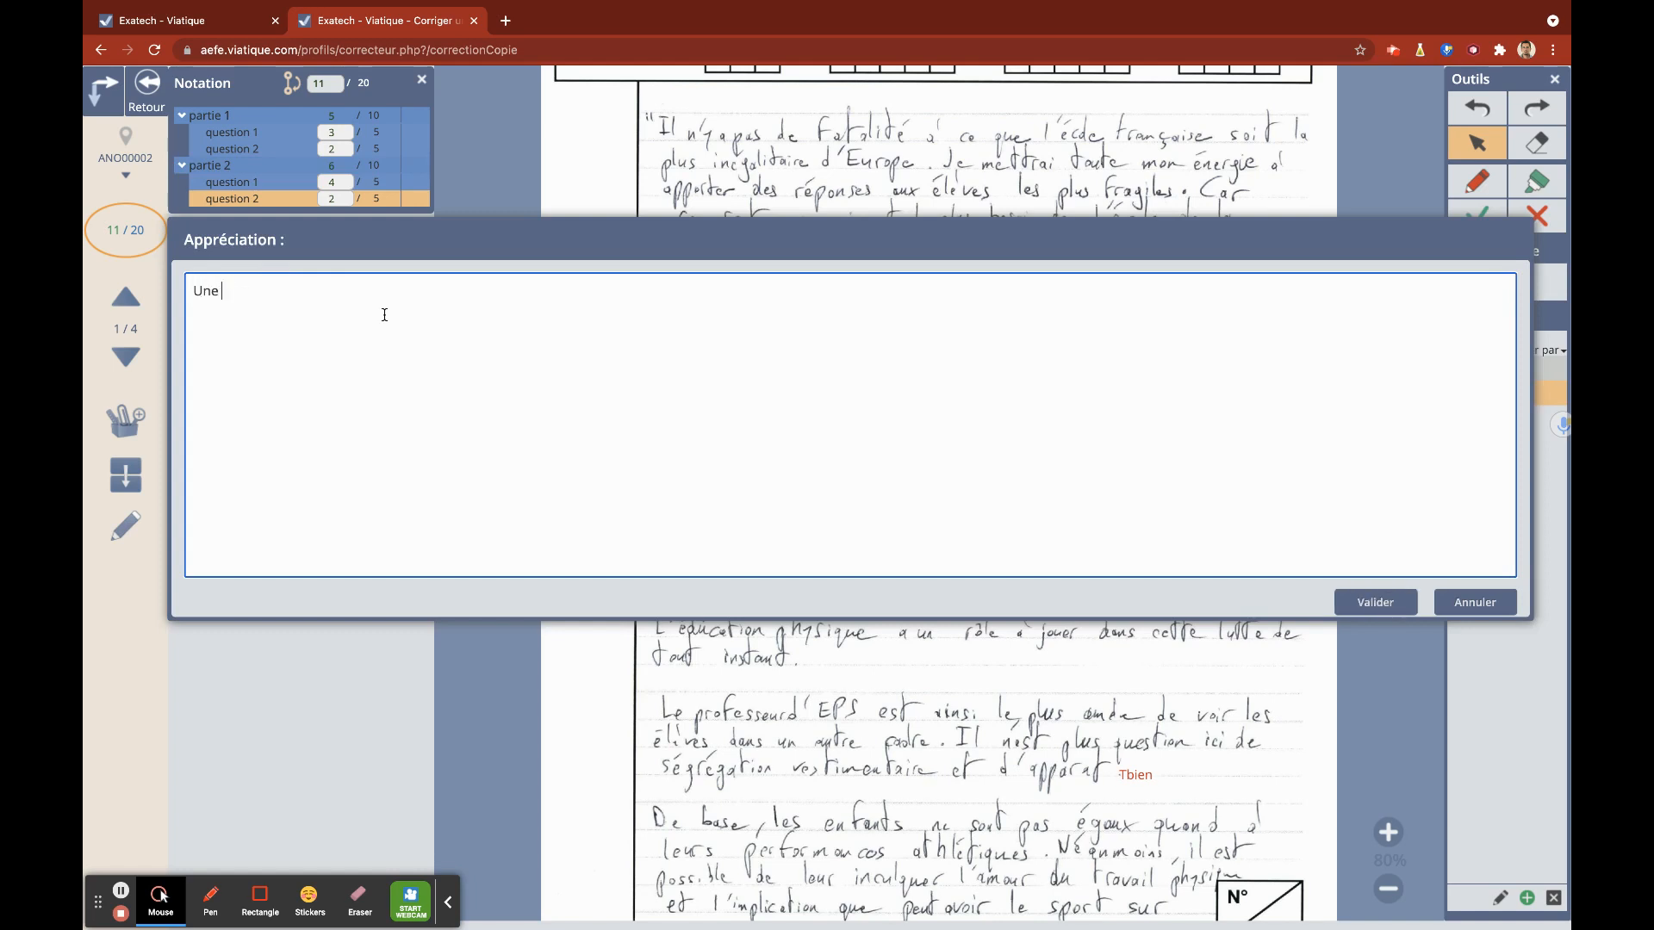
pyautogui.write(' relfexion précise bien argu')
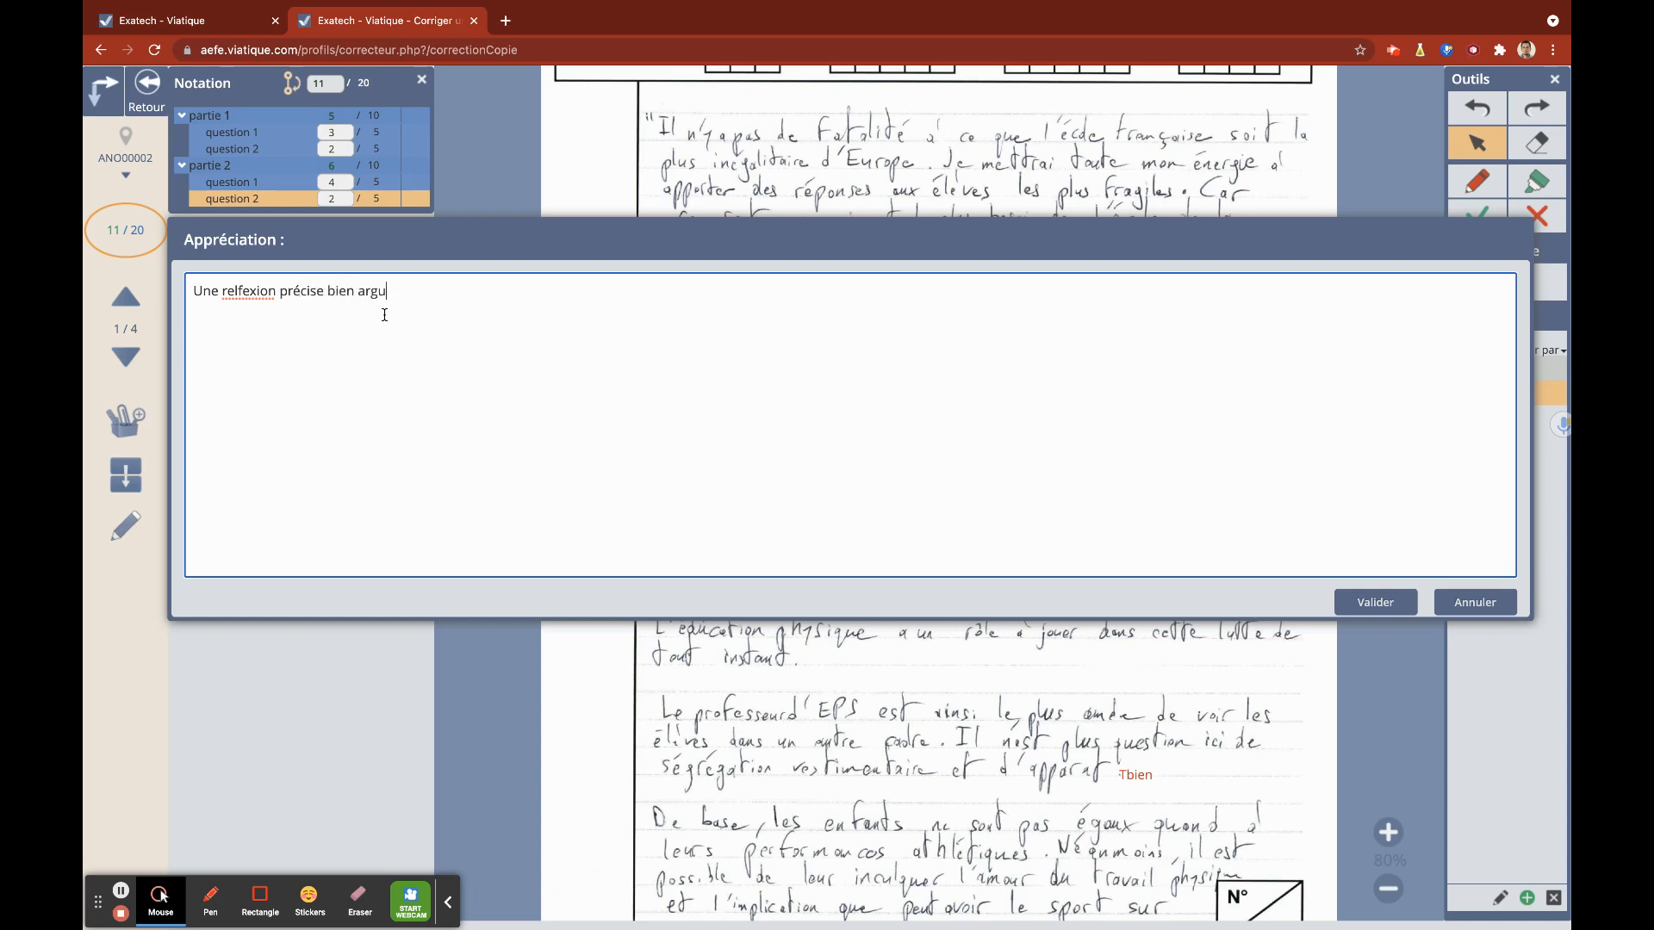
pyautogui.click(239, 298)
pyautogui.press('BackSpace')
pyautogui.press('BackSpace')
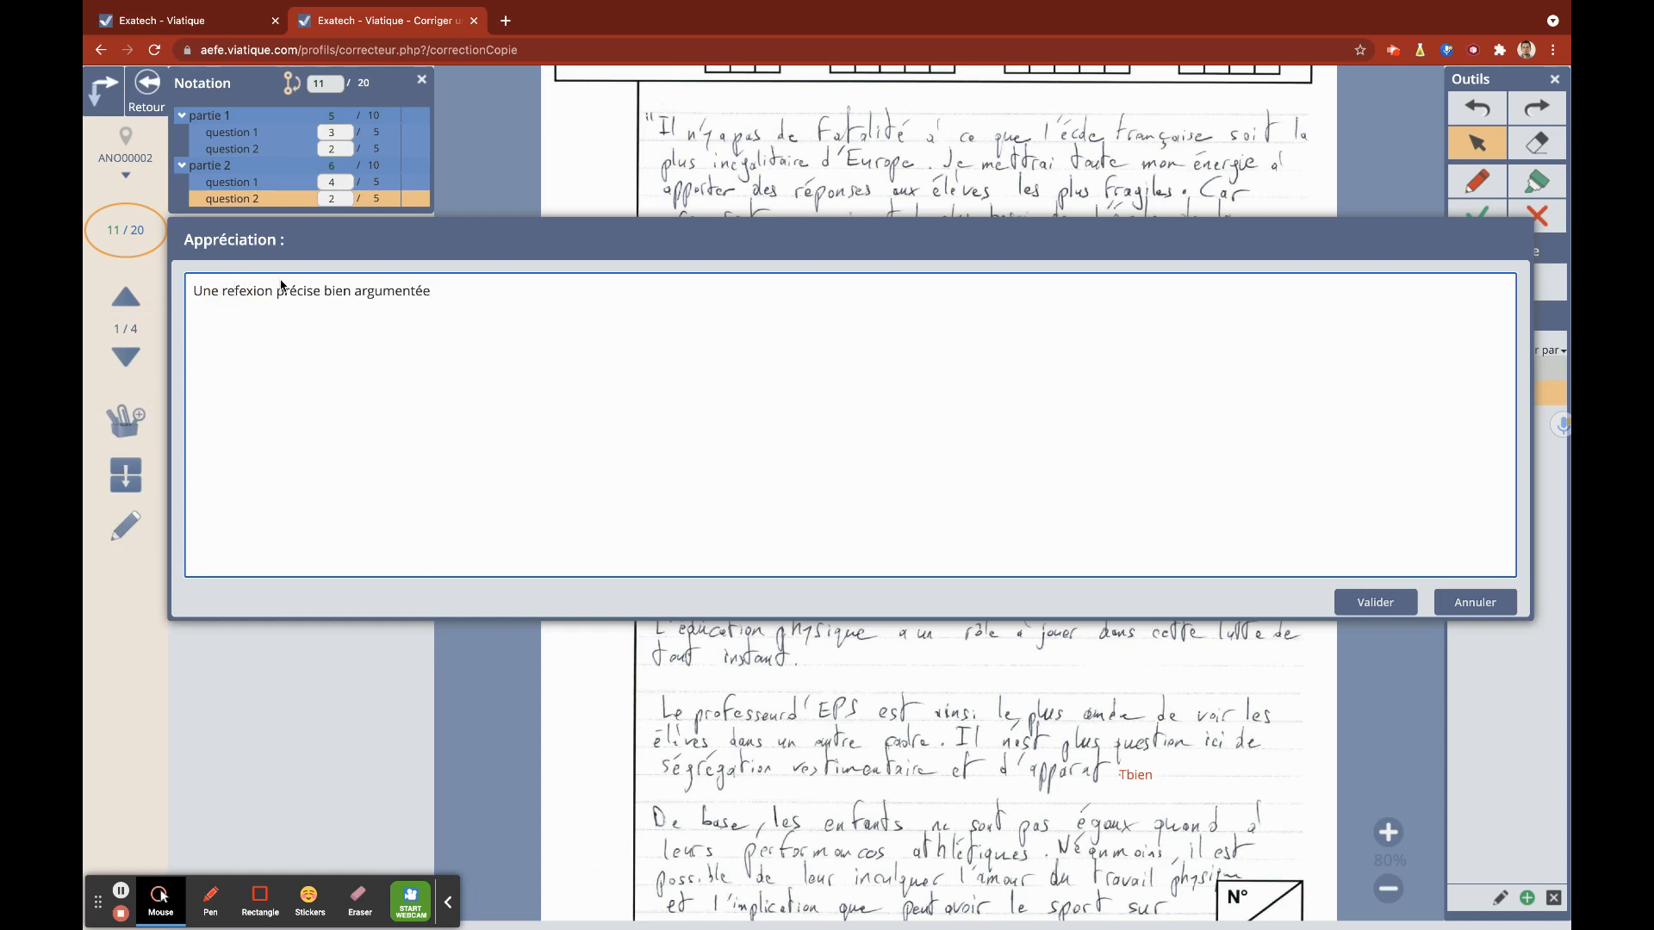
pyautogui.write('éfl')
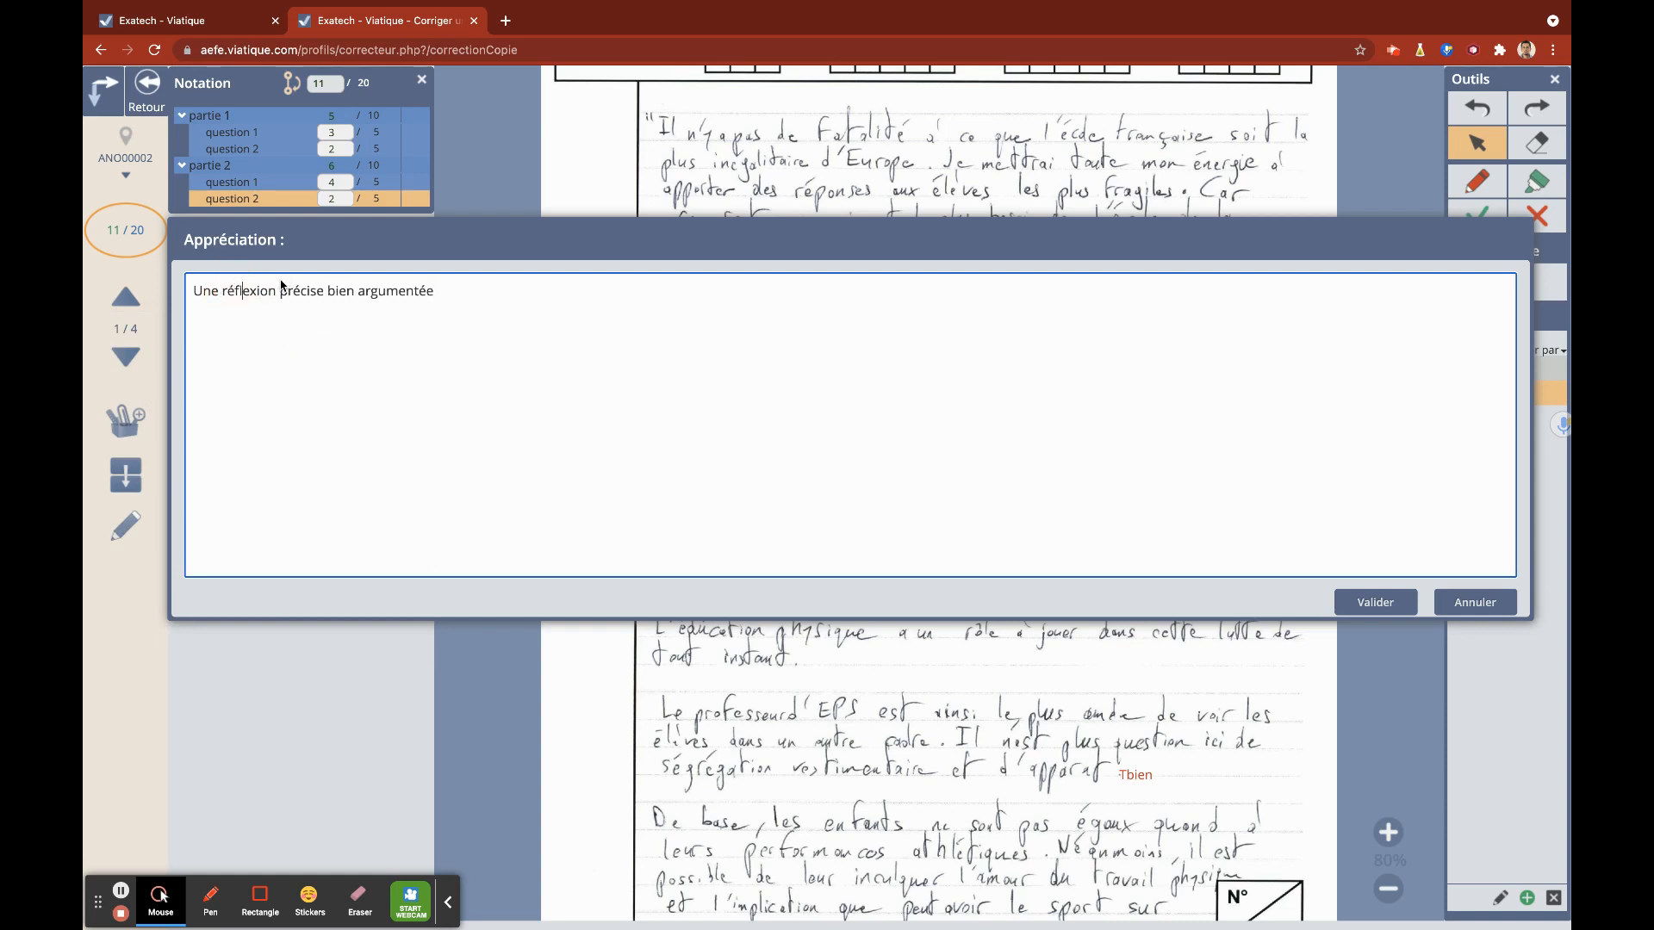
pyautogui.click(1390, 604)
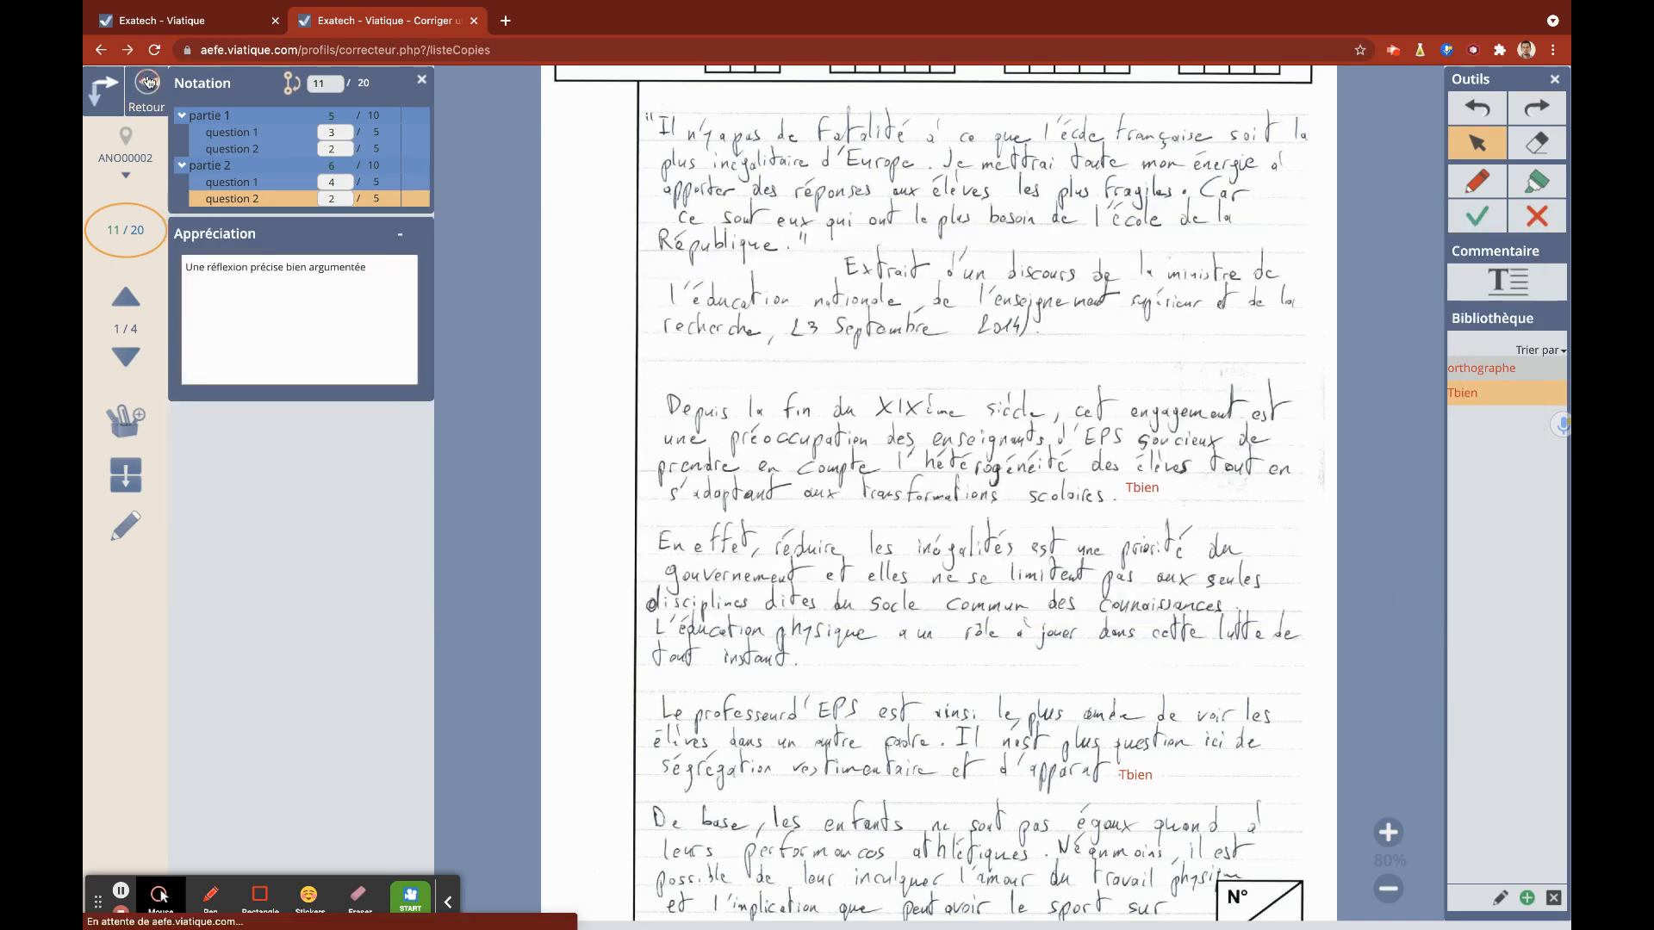
# Step: Return to the correction list to check the graded copy's state, mark and appreciation, and view the batch's correction progress on the home page
pyautogui.click(148, 79)
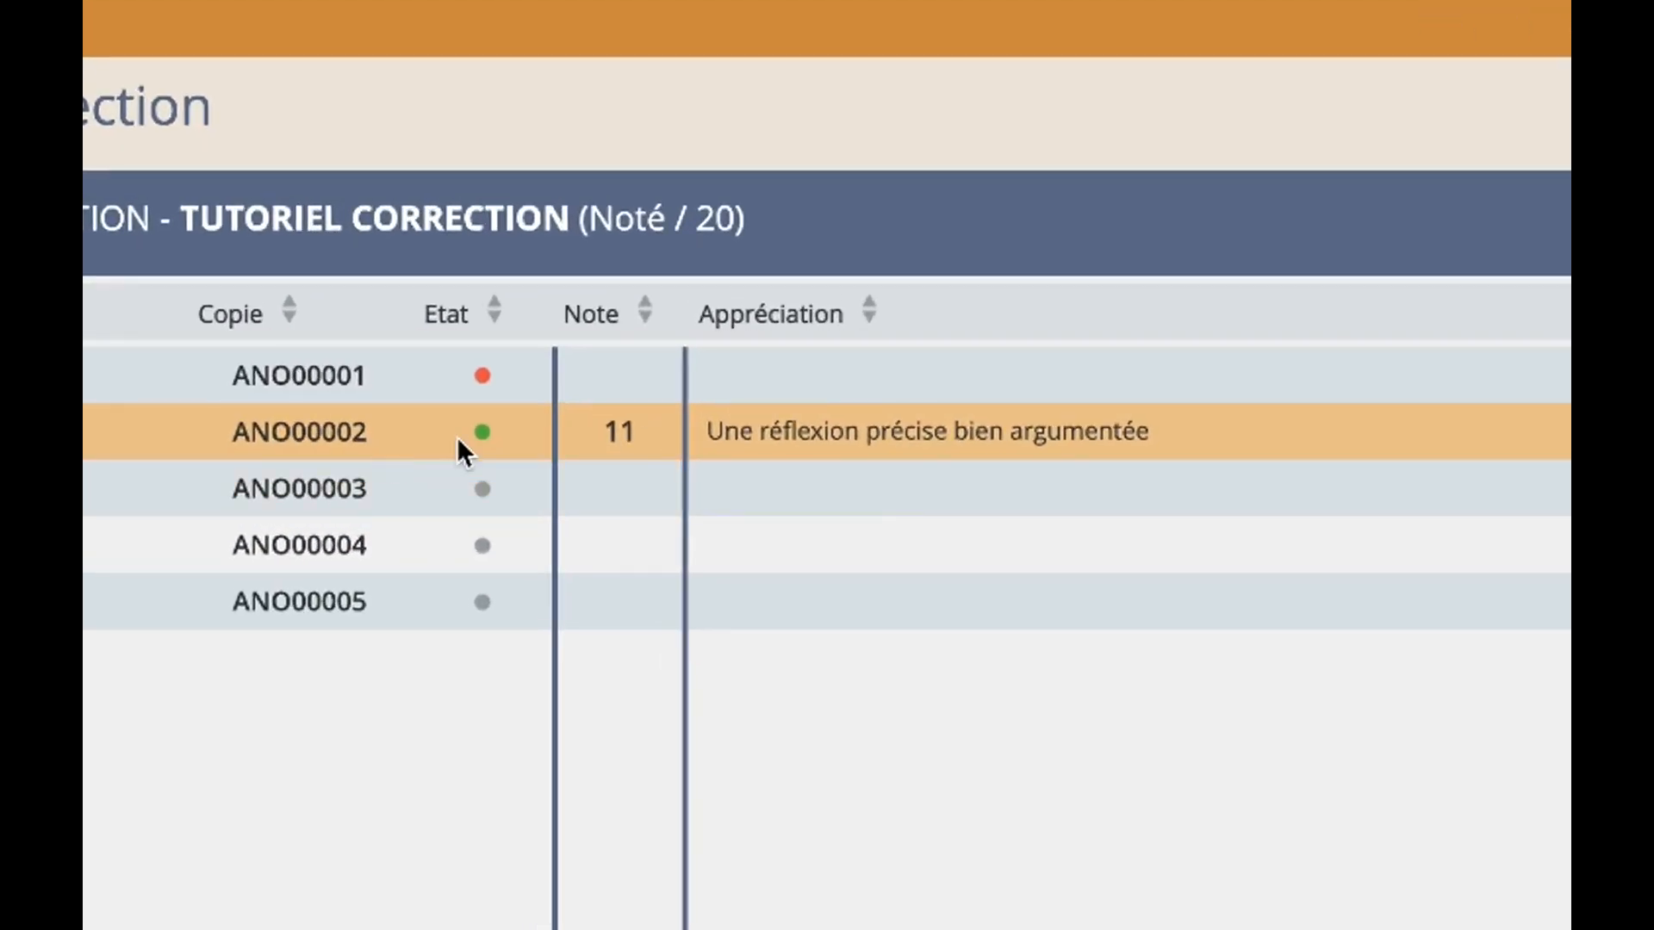
pyautogui.moveTo(423, 286)
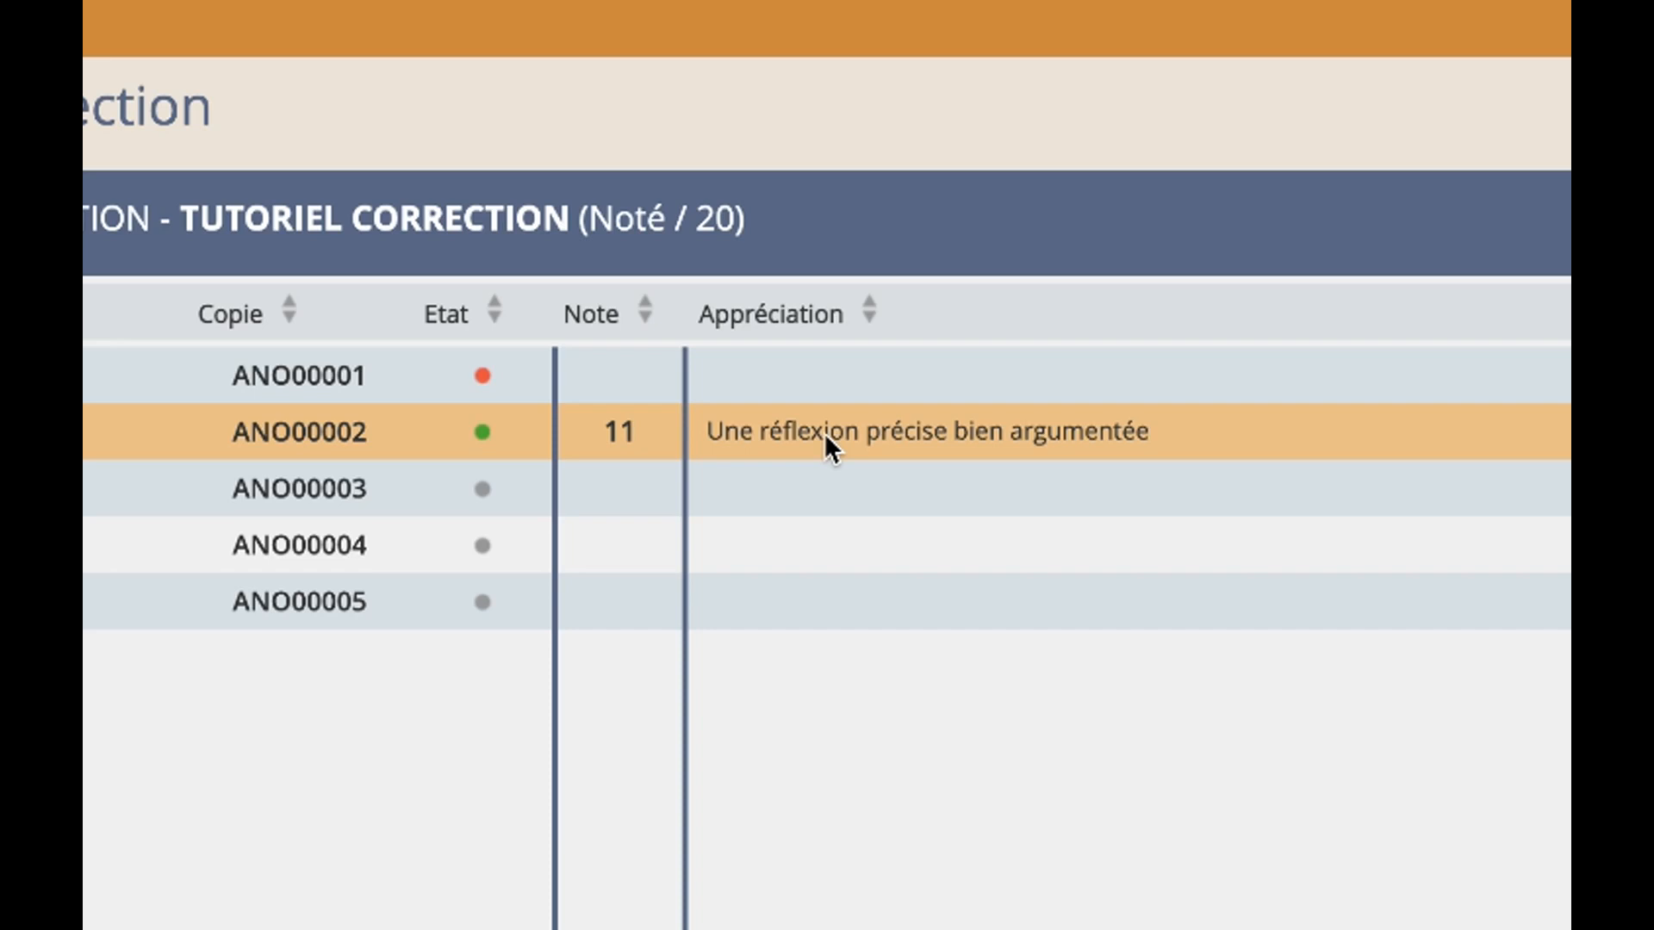
pyautogui.click(1456, 54)
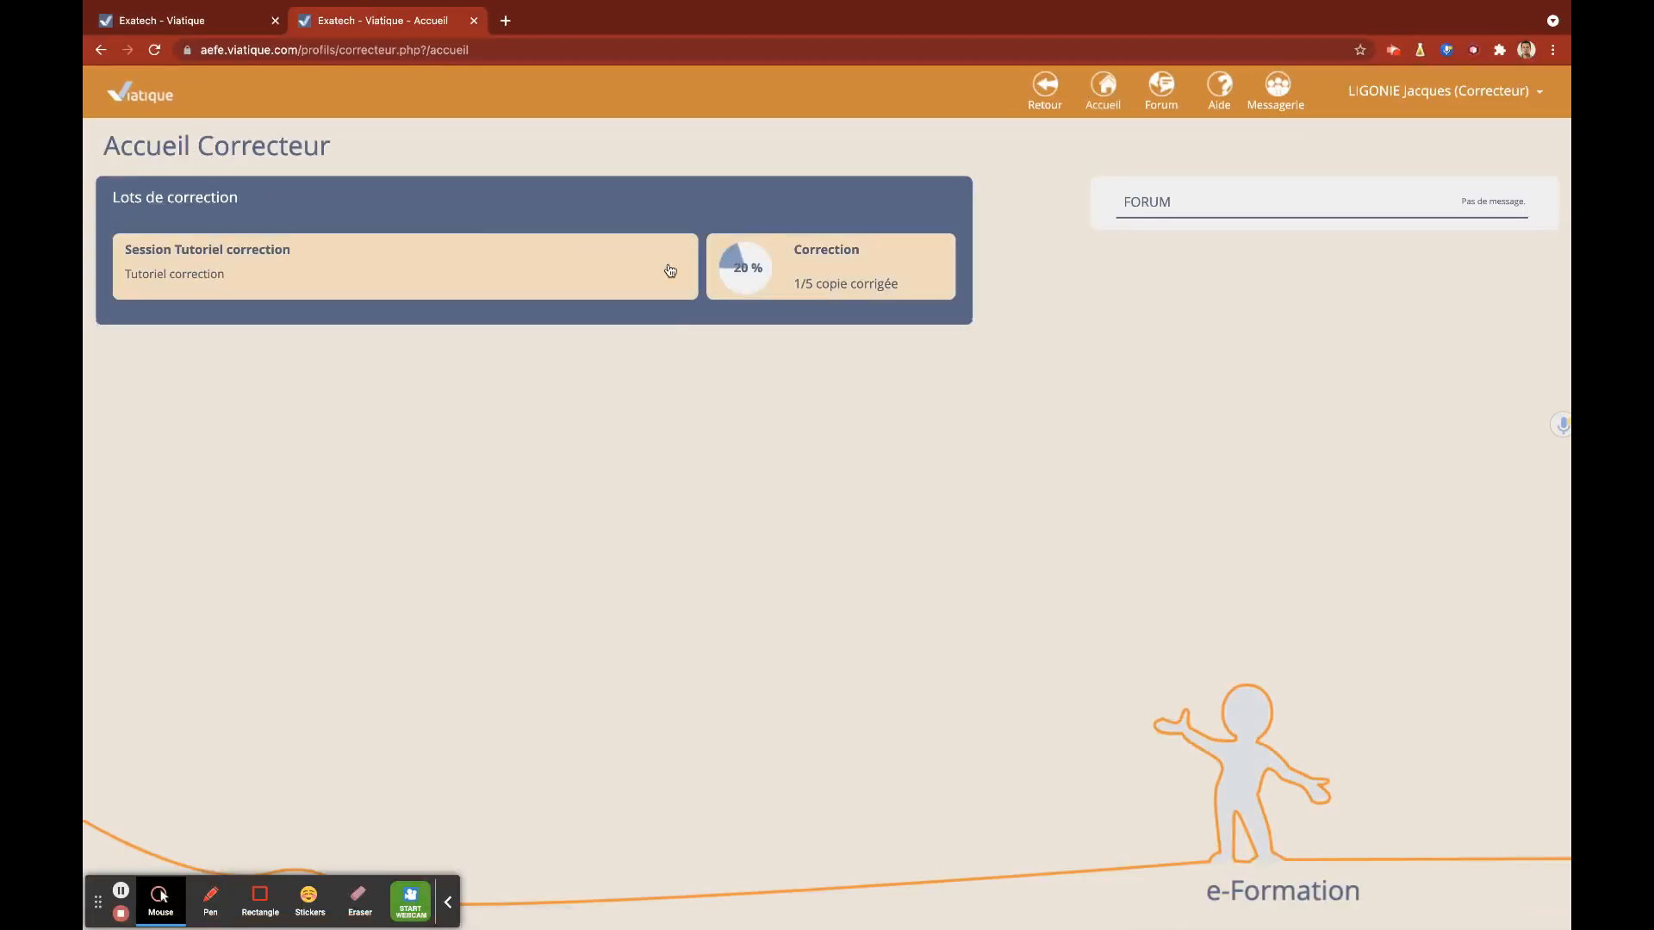
pyautogui.click(756, 272)
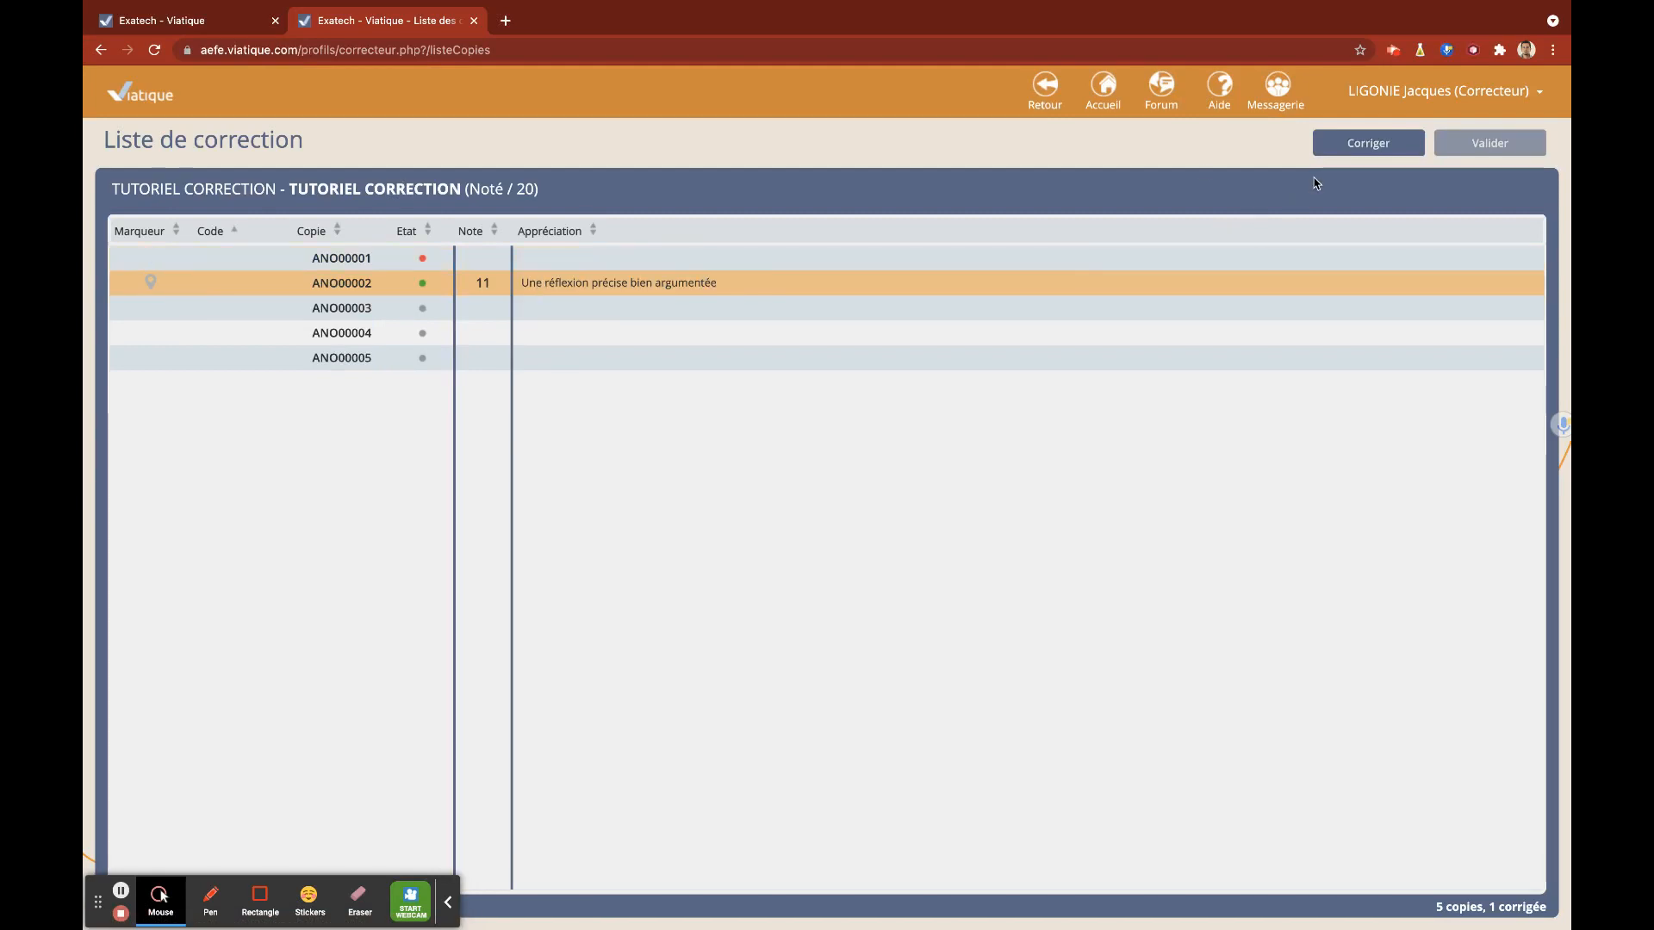
pyautogui.click(1103, 86)
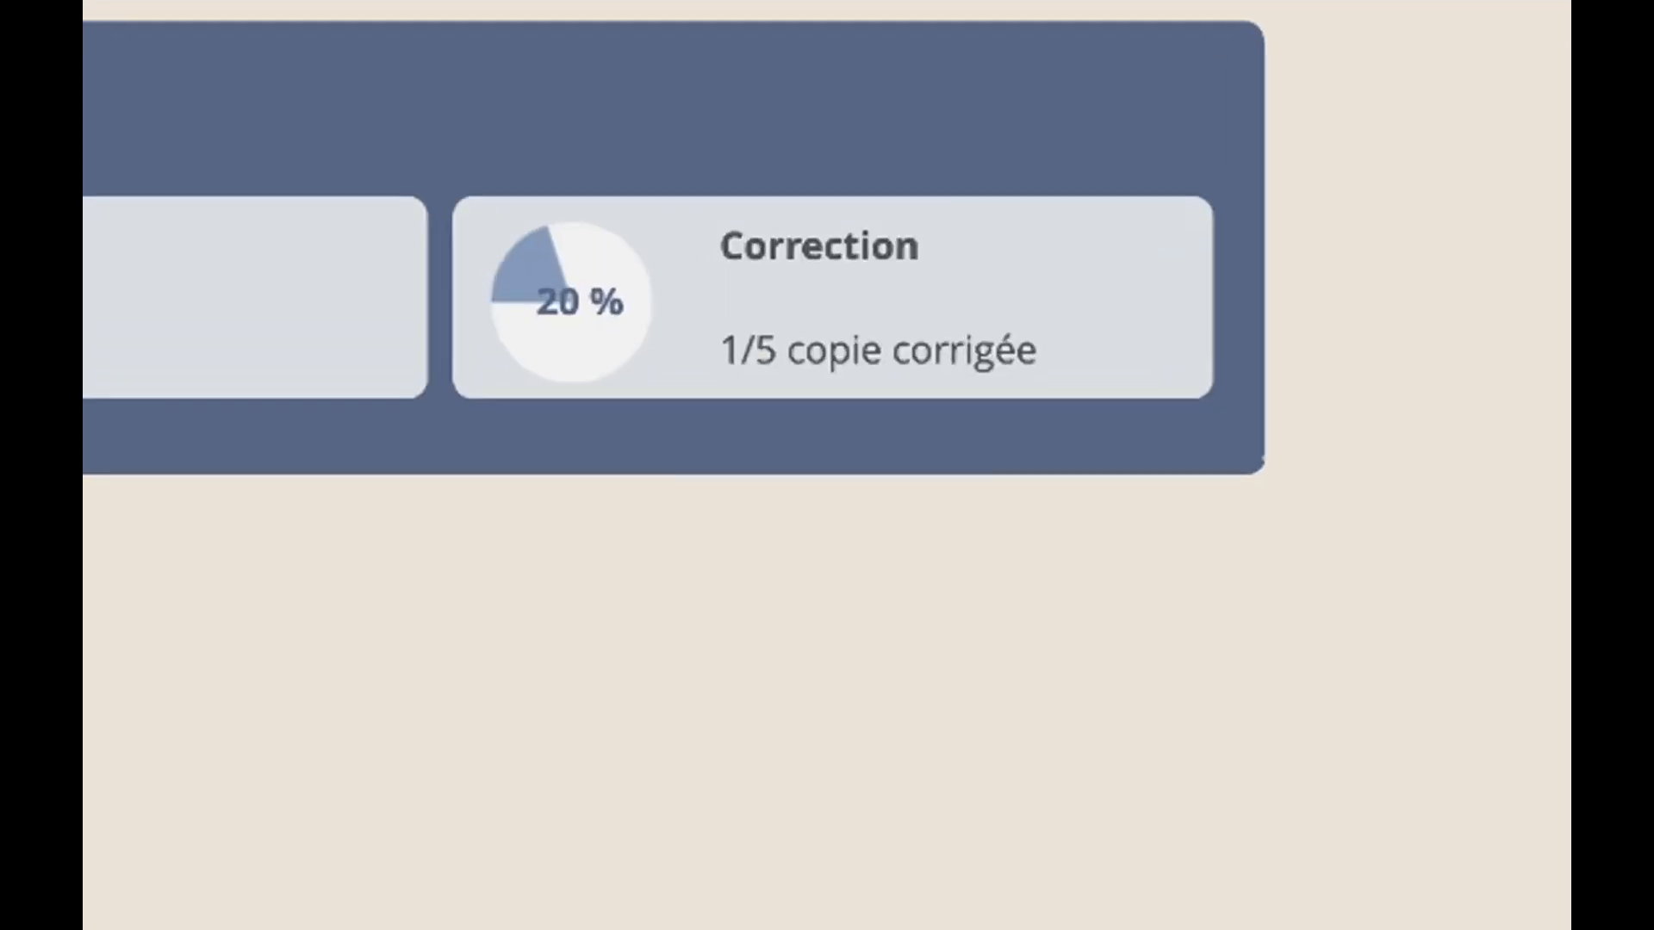